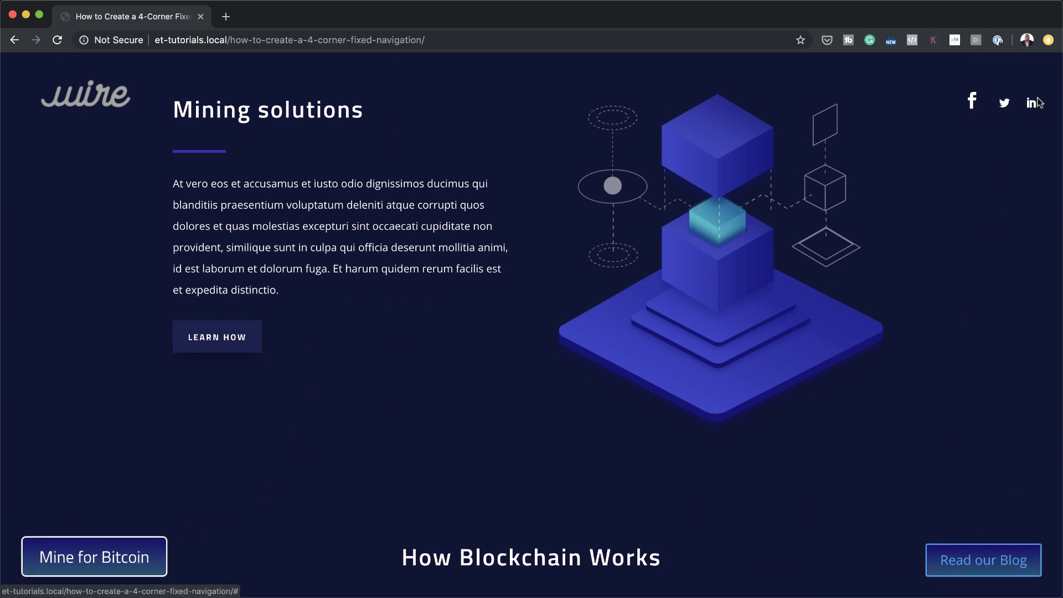
scroll(396, 393, "down", 10)
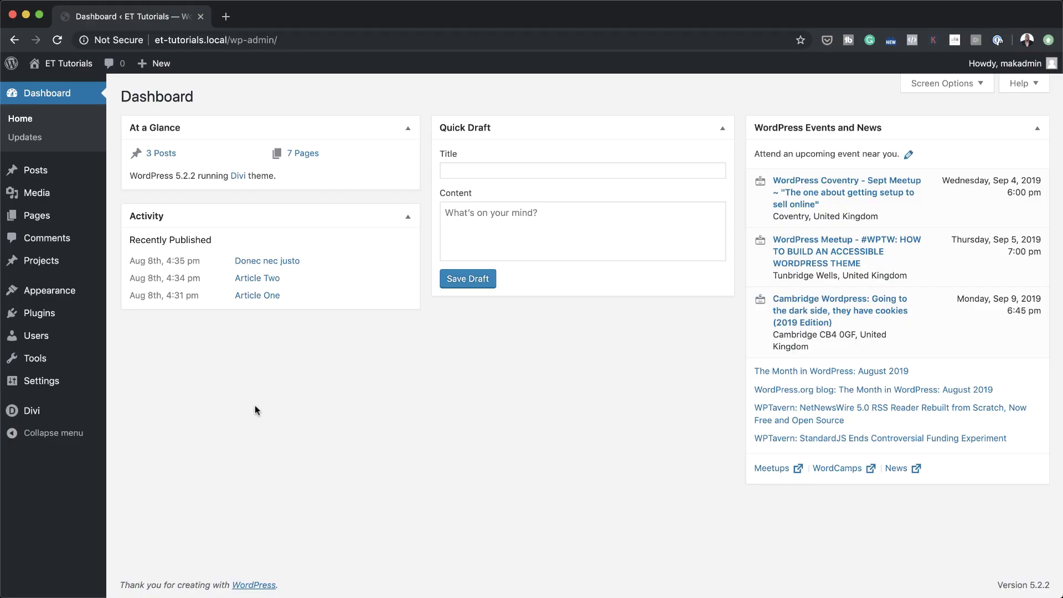
- Add a new page titled "How to Create a 4-Corner Fixed Navigation" and set its template to Blank Page
mouse_move(35, 218)
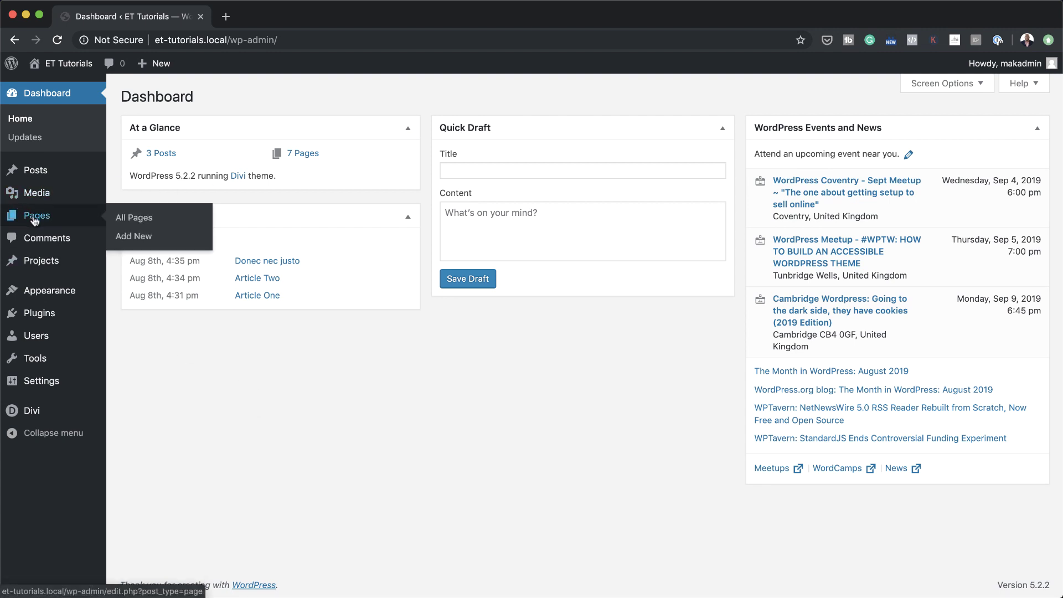
left_click(152, 241)
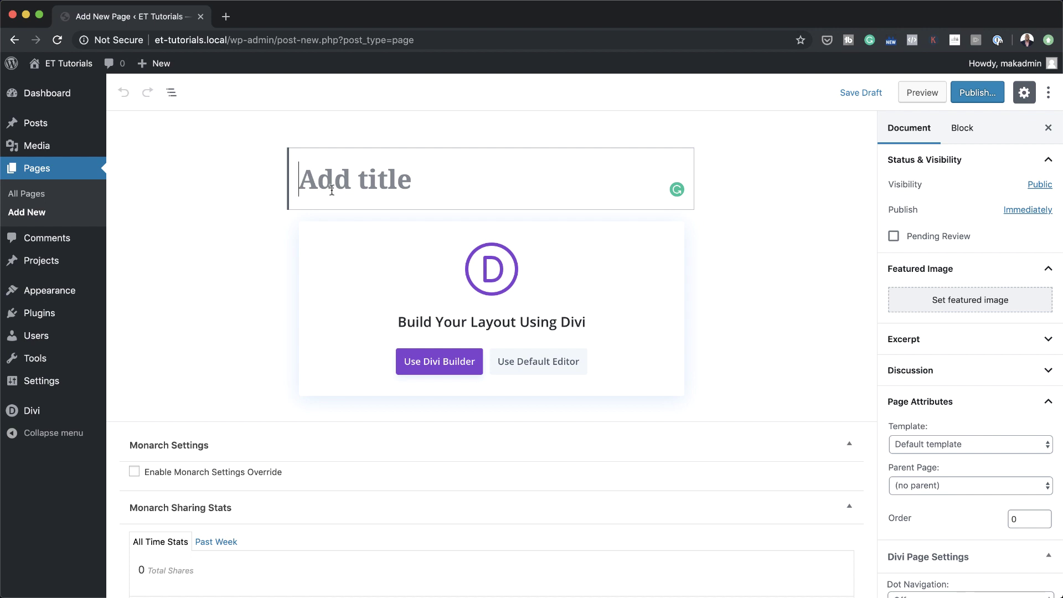
type("How to Create a 4-Corner Fixed Navigation")
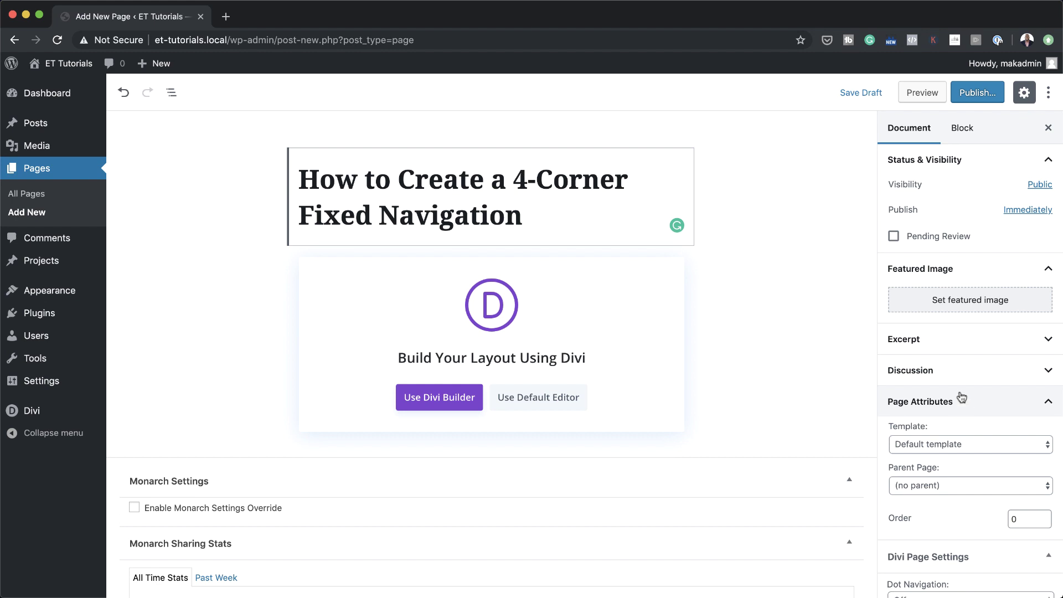
left_click(942, 445)
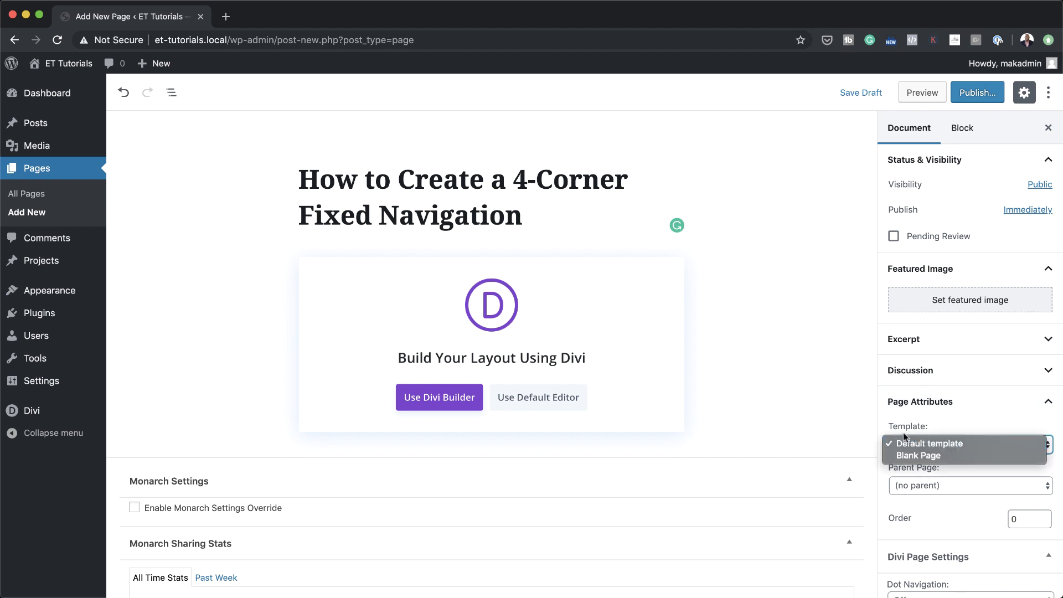
left_click(949, 457)
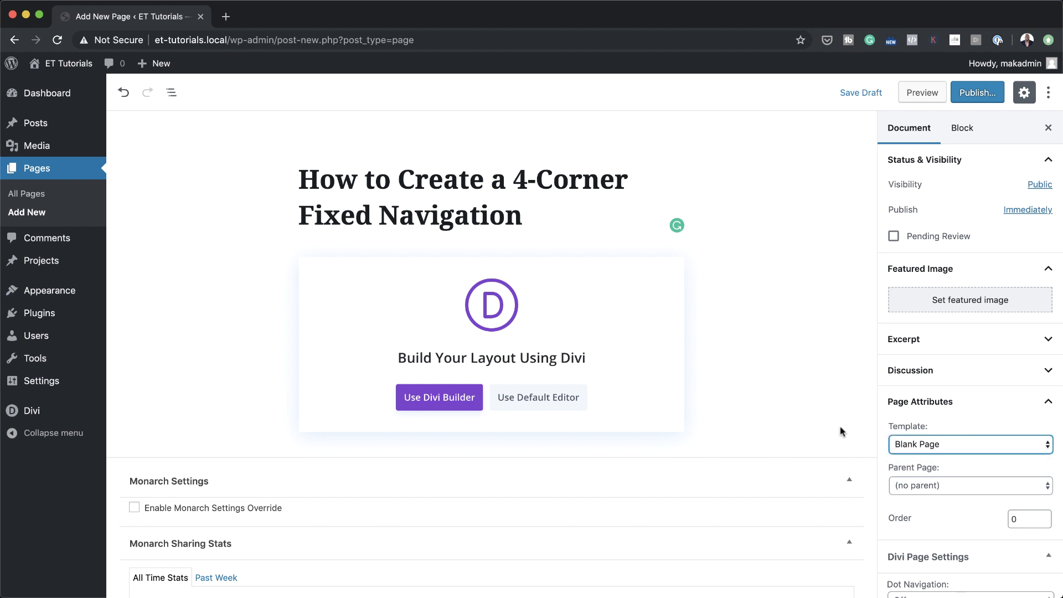
- Open the page in Divi Builder and load the premade Cryptocurrency Landing Page layout, found by searching for "Cryptocurrency"
left_click(457, 402)
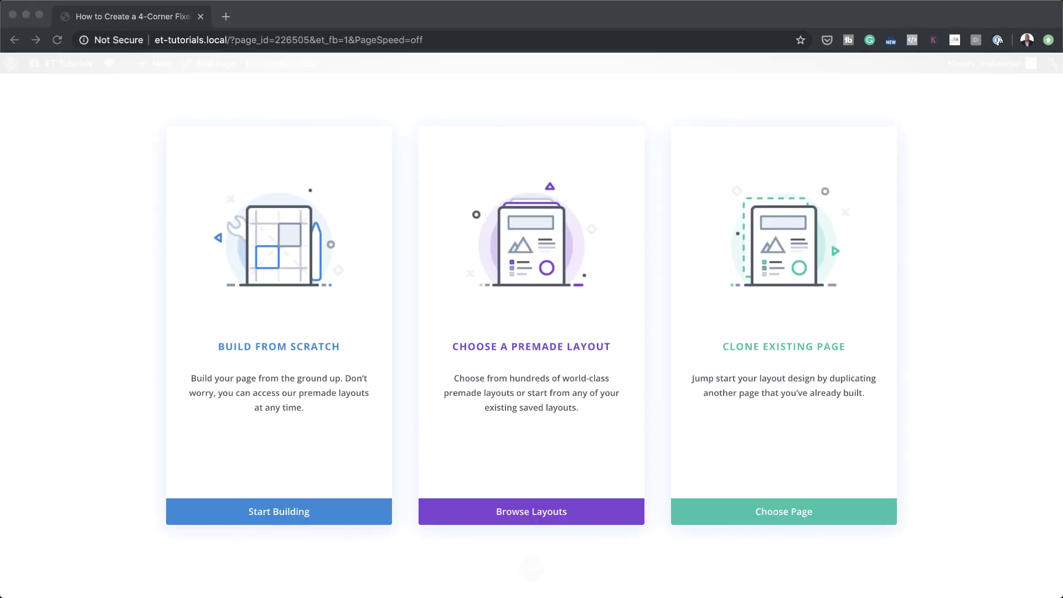
left_click(550, 349)
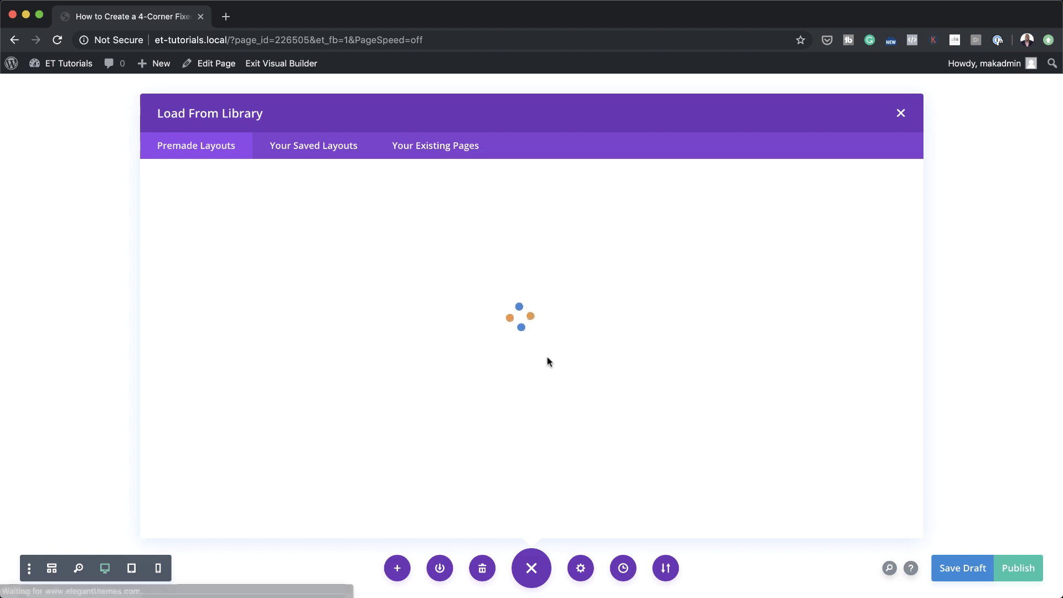
left_click(218, 249)
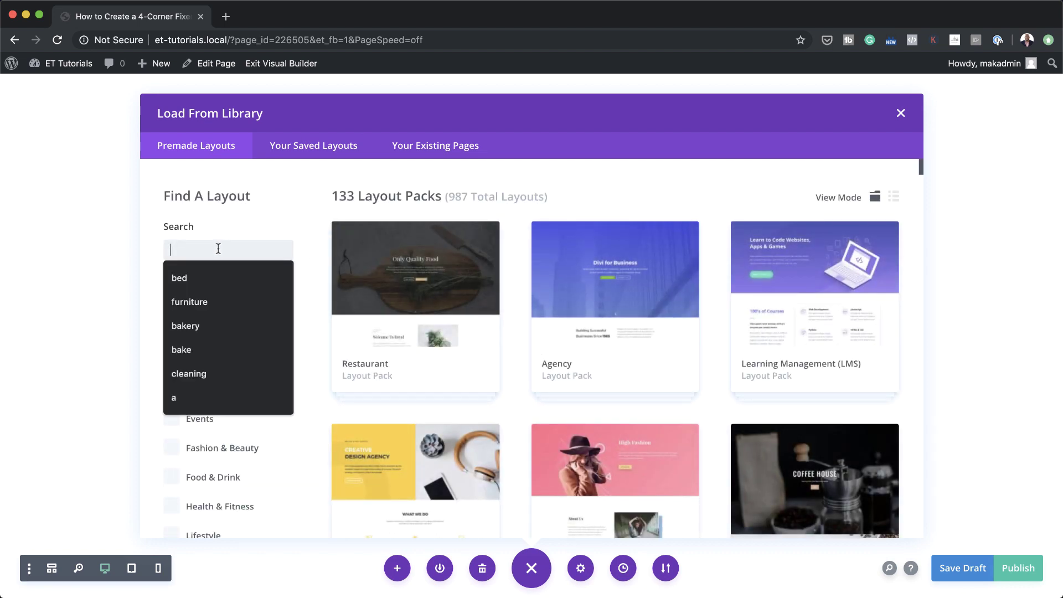
type("Cryptocurrency")
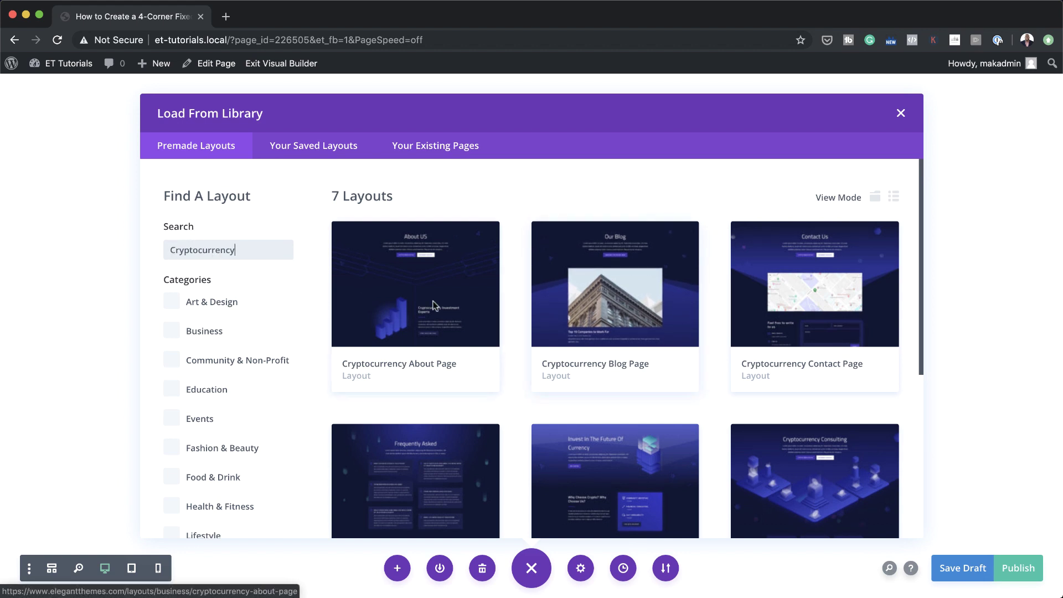
scroll(746, 452, "down", 1)
scroll(746, 453, "down", 2)
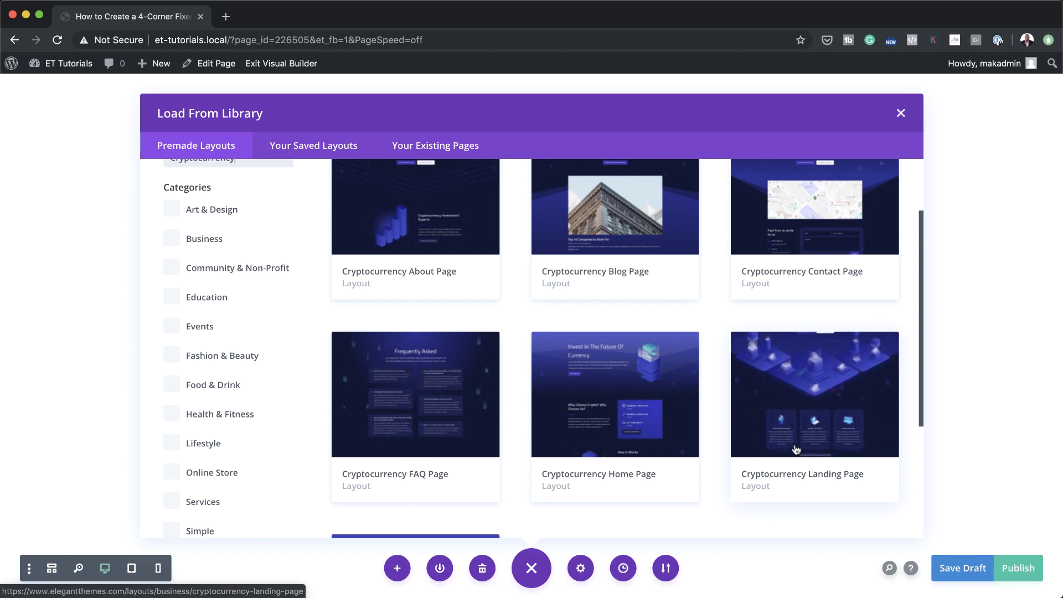
left_click(820, 446)
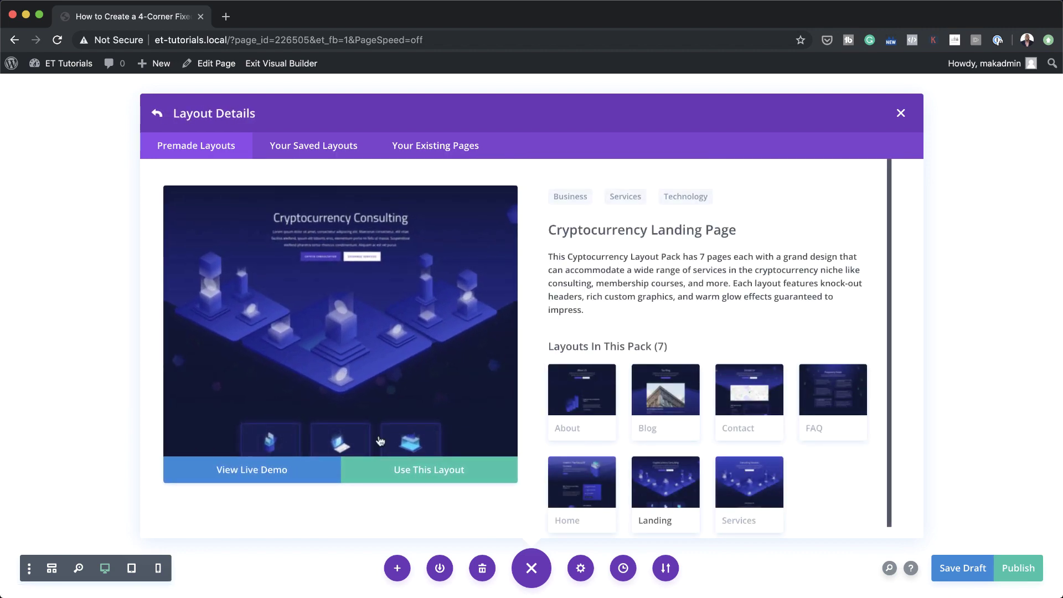
left_click(429, 473)
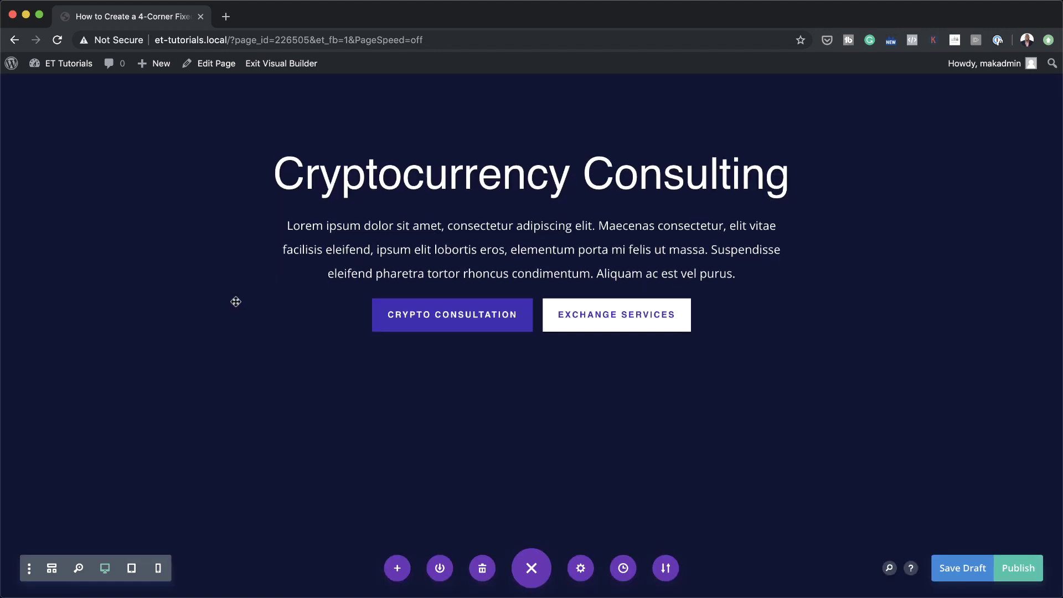
- Insert a regular section with a row of four equal columns below the contact form at the end of the page, without adding modules
scroll(235, 302, "down", 10)
scroll(236, 302, "down", 20)
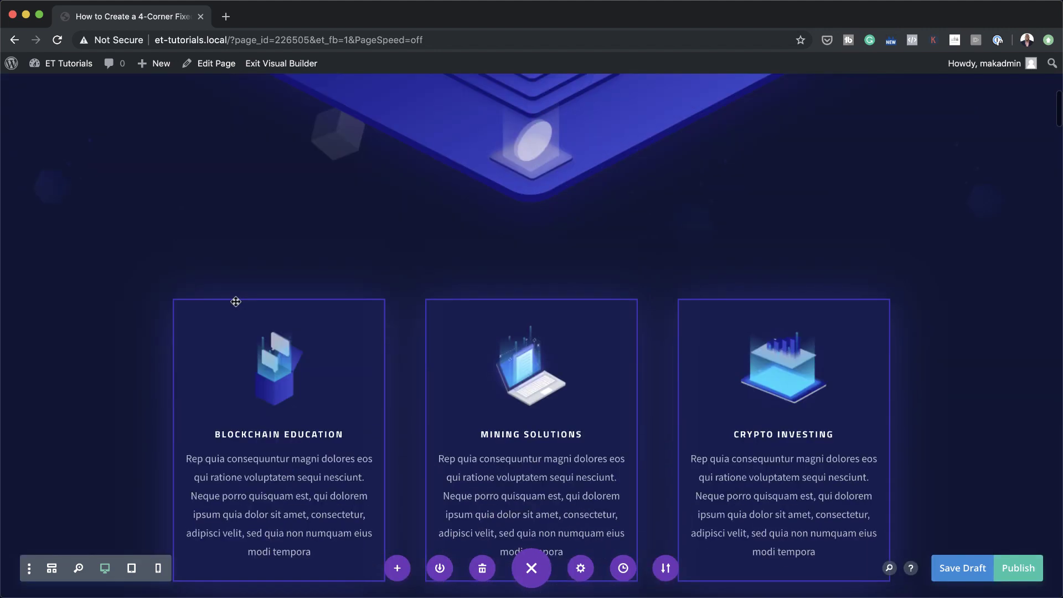
scroll(236, 302, "down", 20)
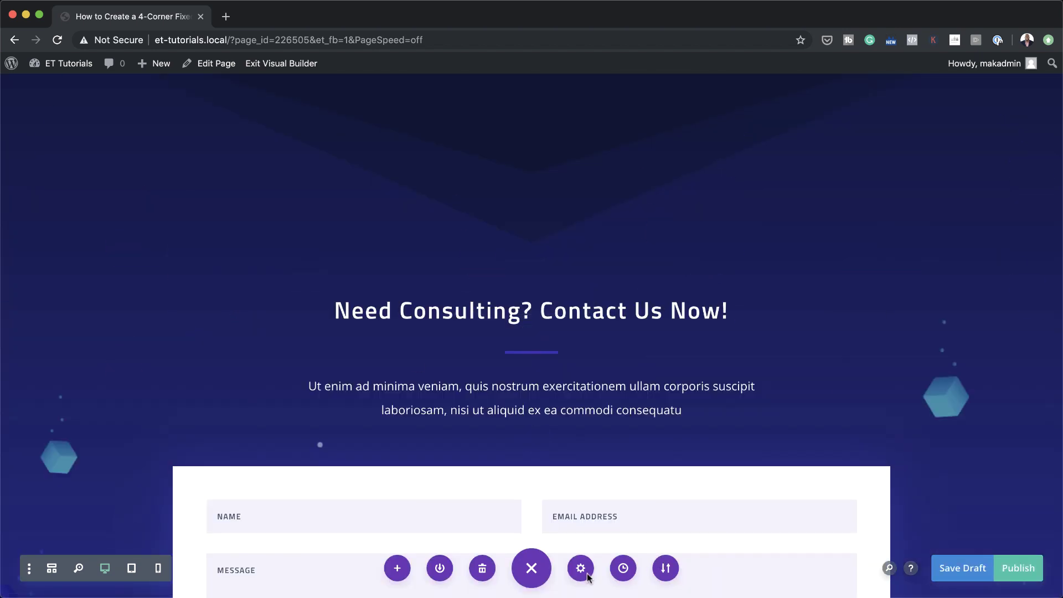
left_click(533, 569)
scroll(559, 470, "down", 5)
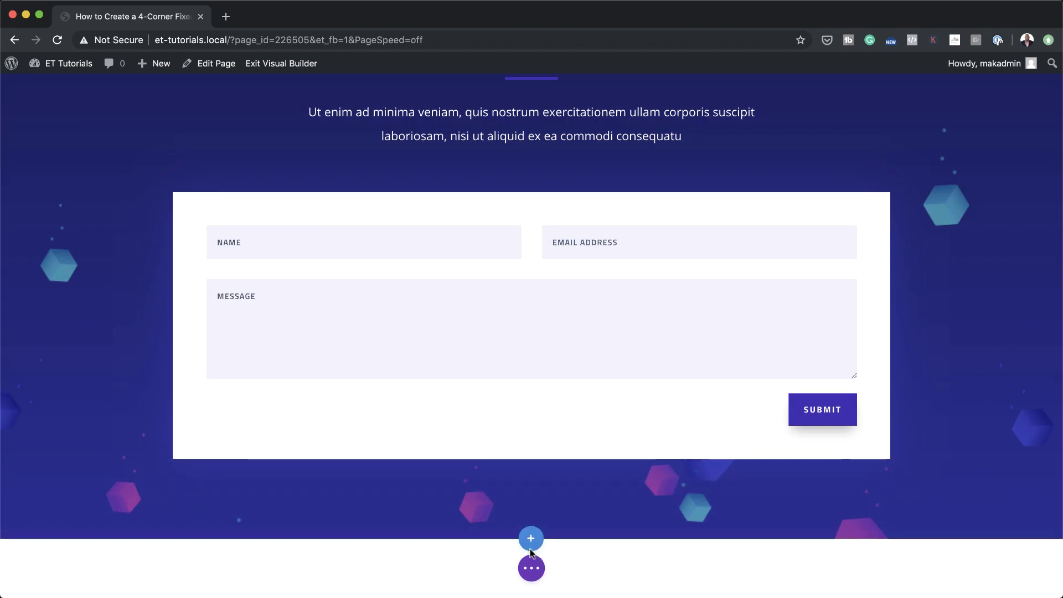
left_click(531, 538)
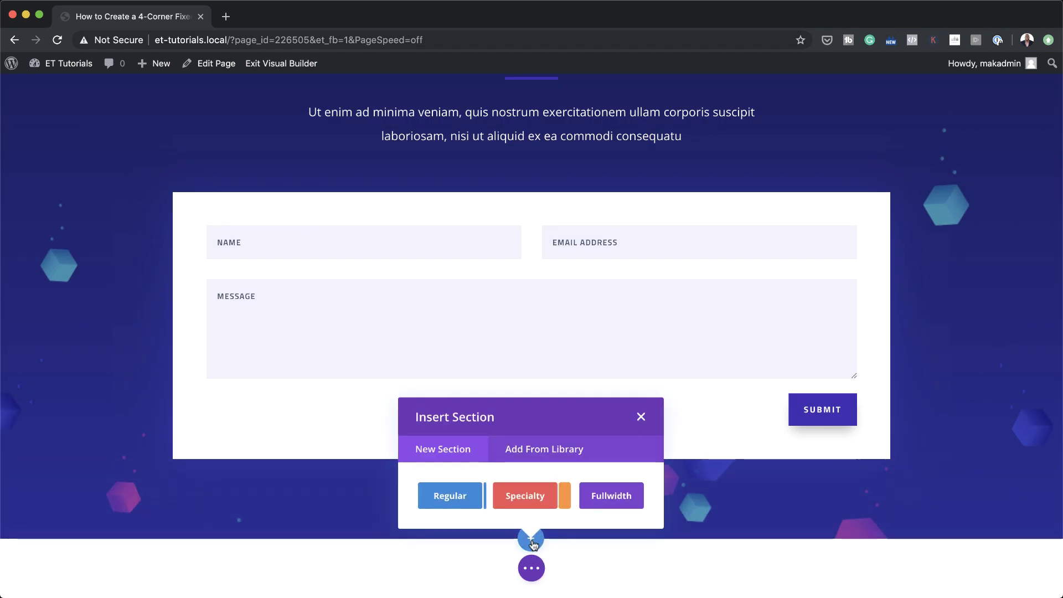
left_click(451, 497)
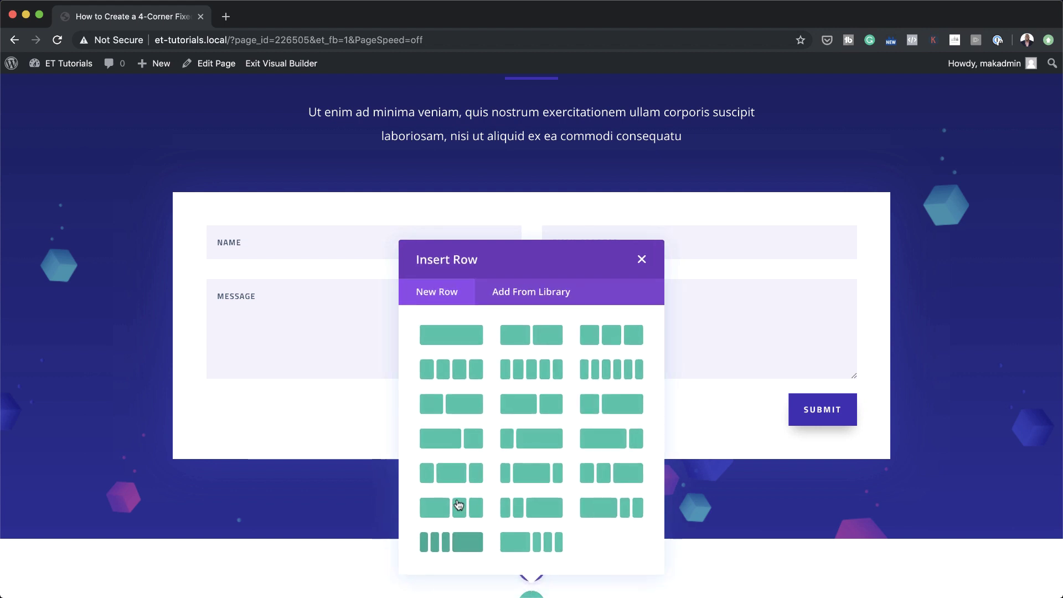
left_click(464, 378)
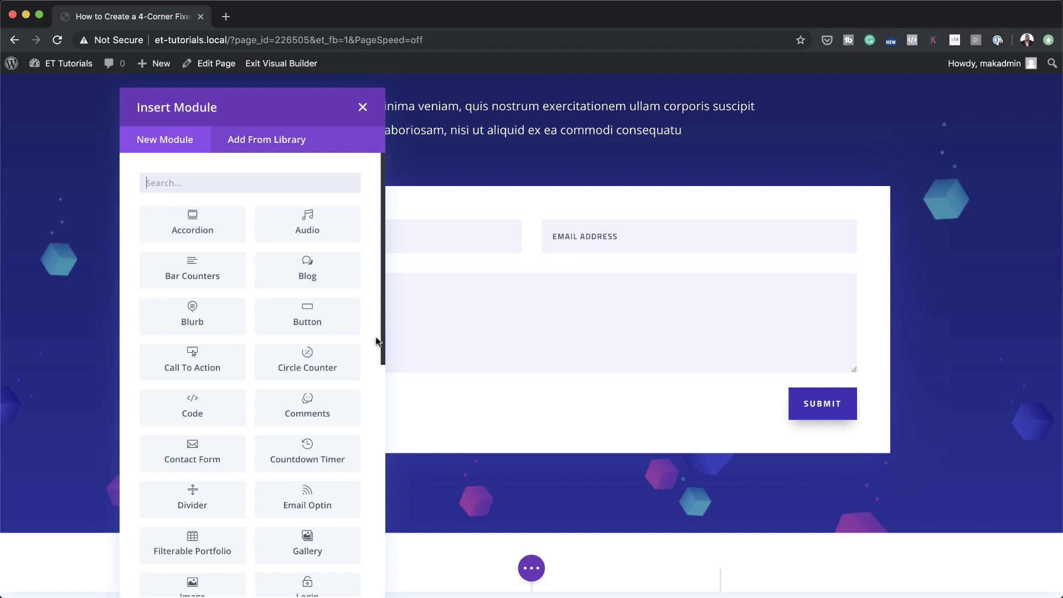
left_click(362, 107)
- Set the new section's top and bottom padding to 0px, linking the two values
scroll(142, 577, "down", 3)
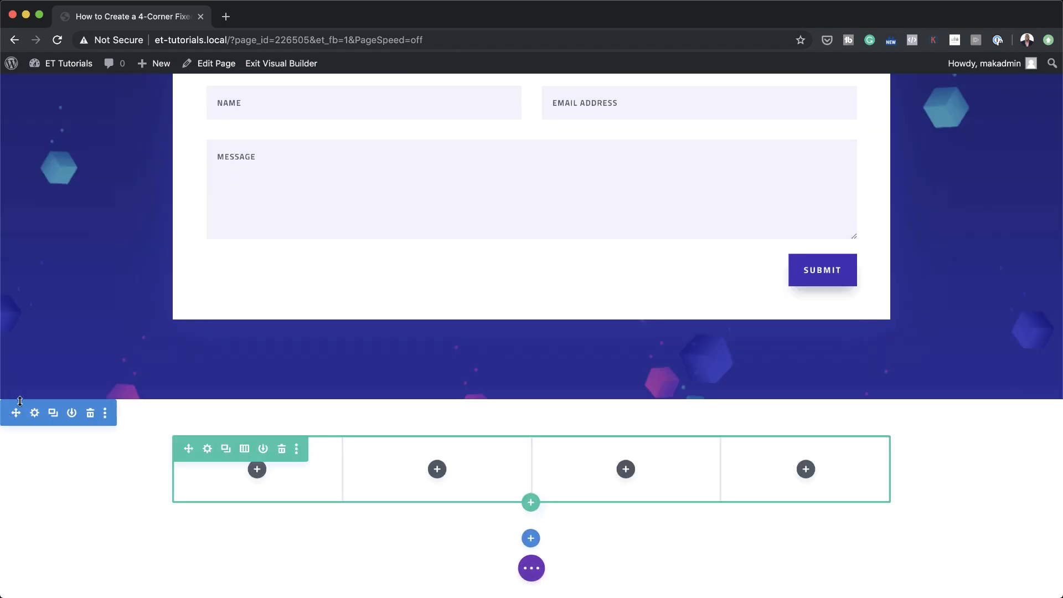
left_click(35, 413)
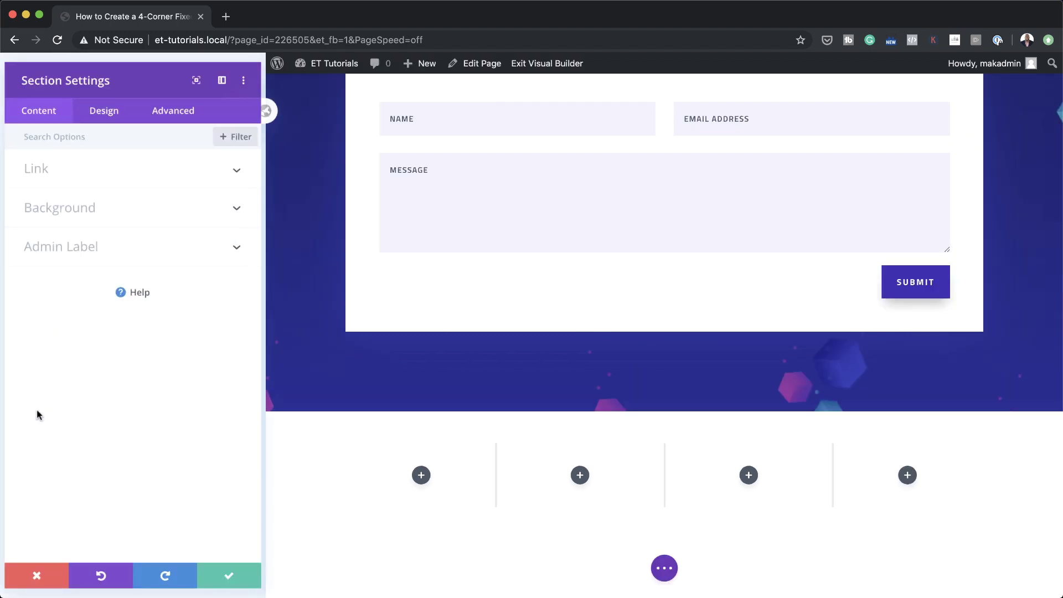
left_click(106, 112)
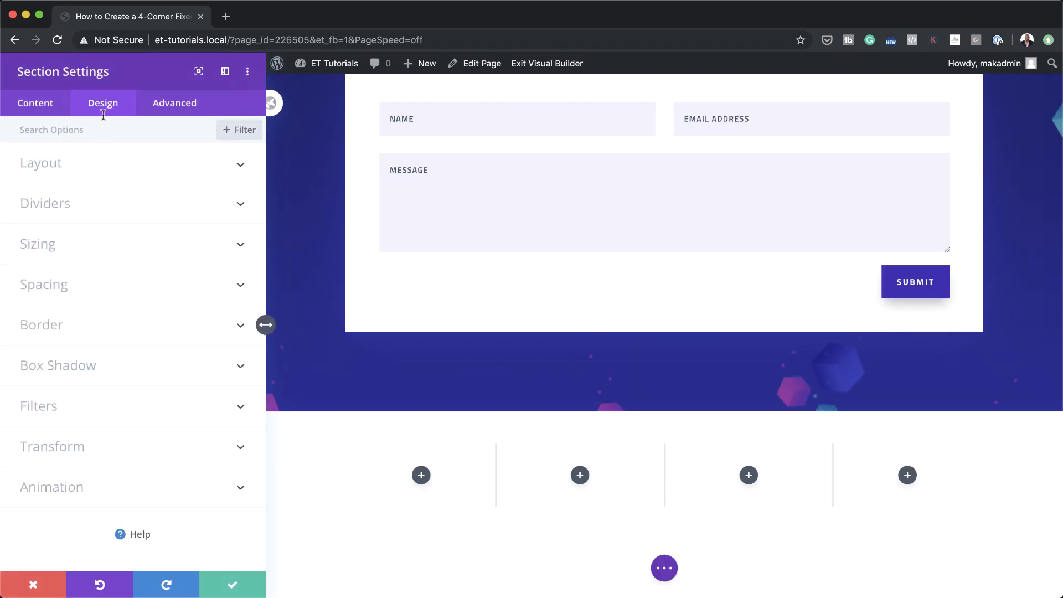
left_click(55, 280)
left_click(46, 264)
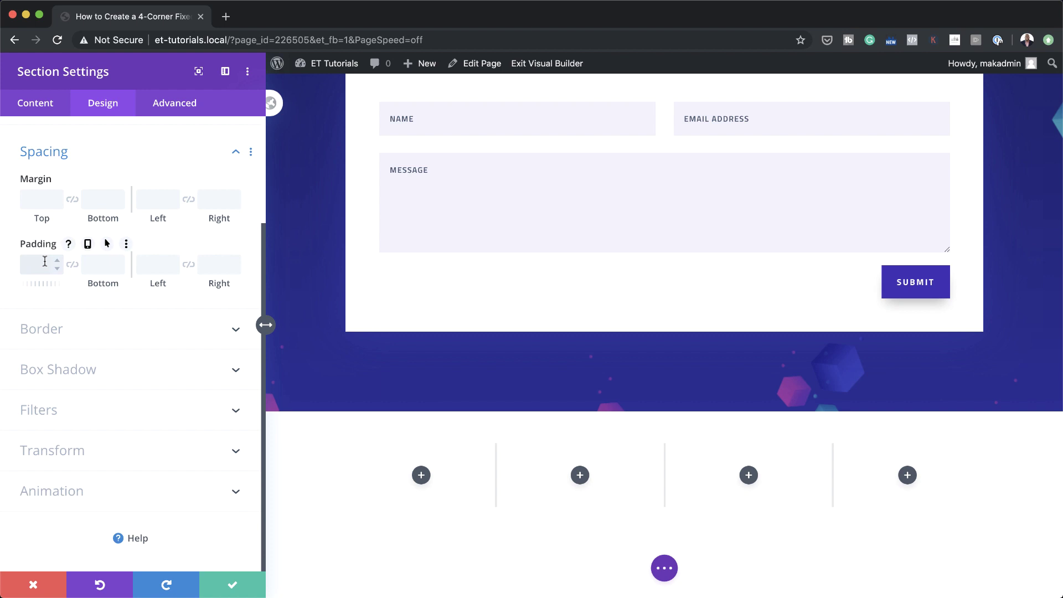
type("0")
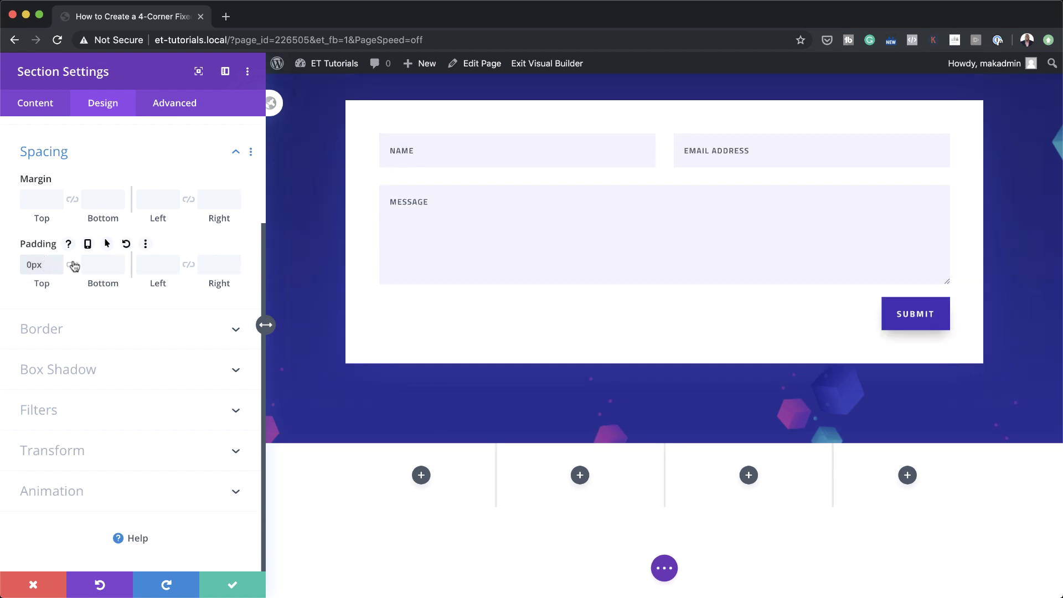
left_click(72, 265)
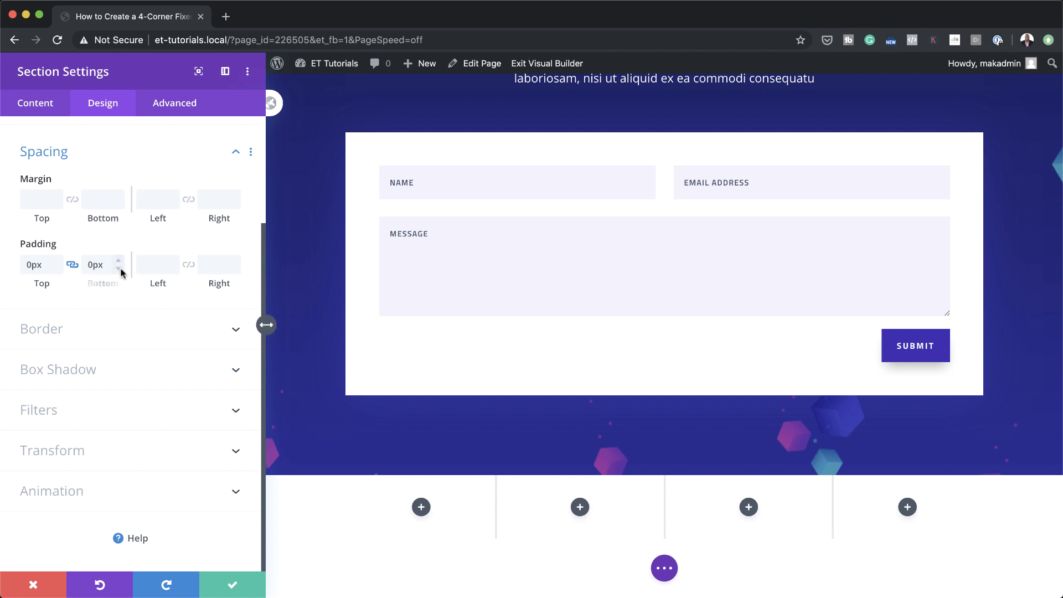
- Set the new section's Z Index to 10 and save the section settings
left_click(188, 107)
left_click(68, 247)
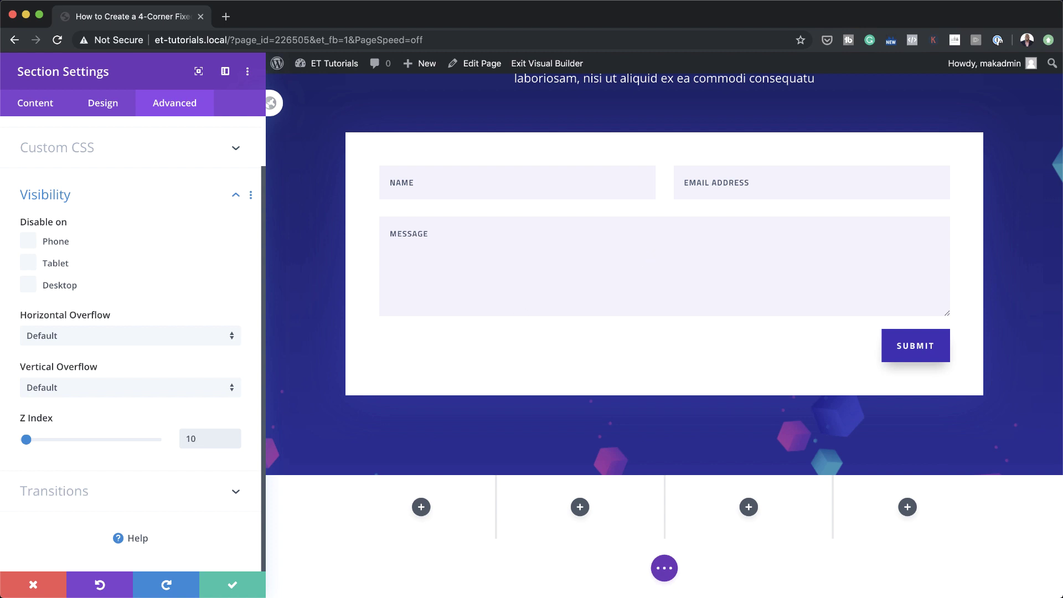
left_click(242, 585)
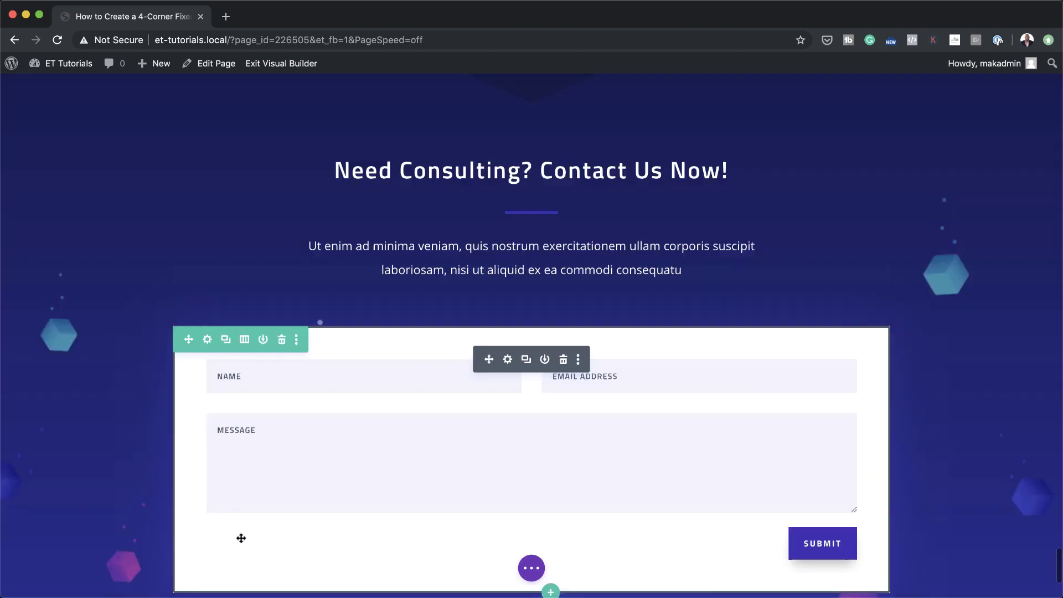
- Give the four-column row a custom gutter width of 1, equalize its column heights and show the help text for that option
scroll(241, 539, "down", 4)
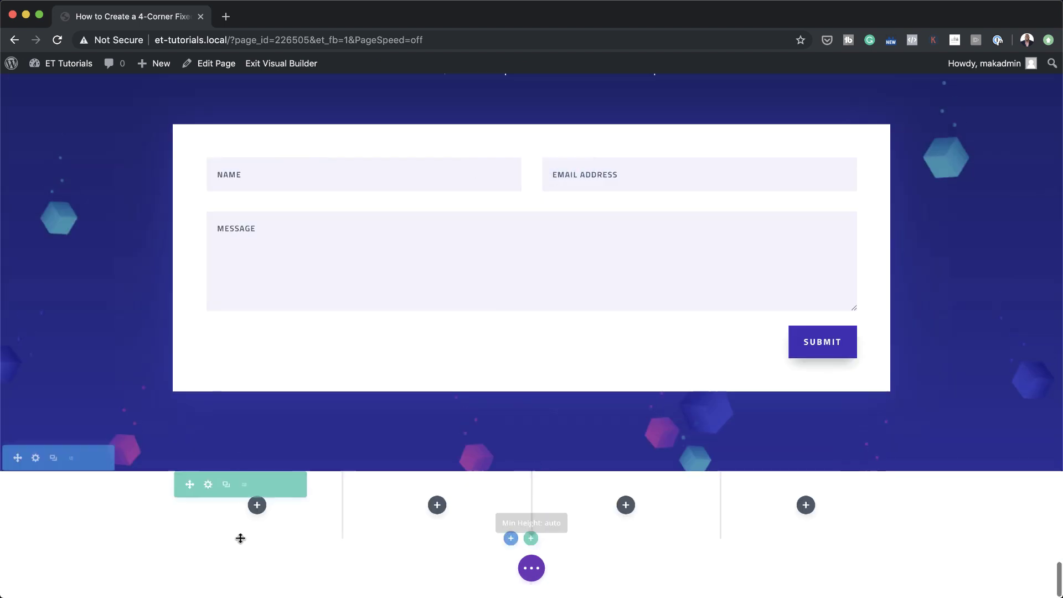
left_click(209, 486)
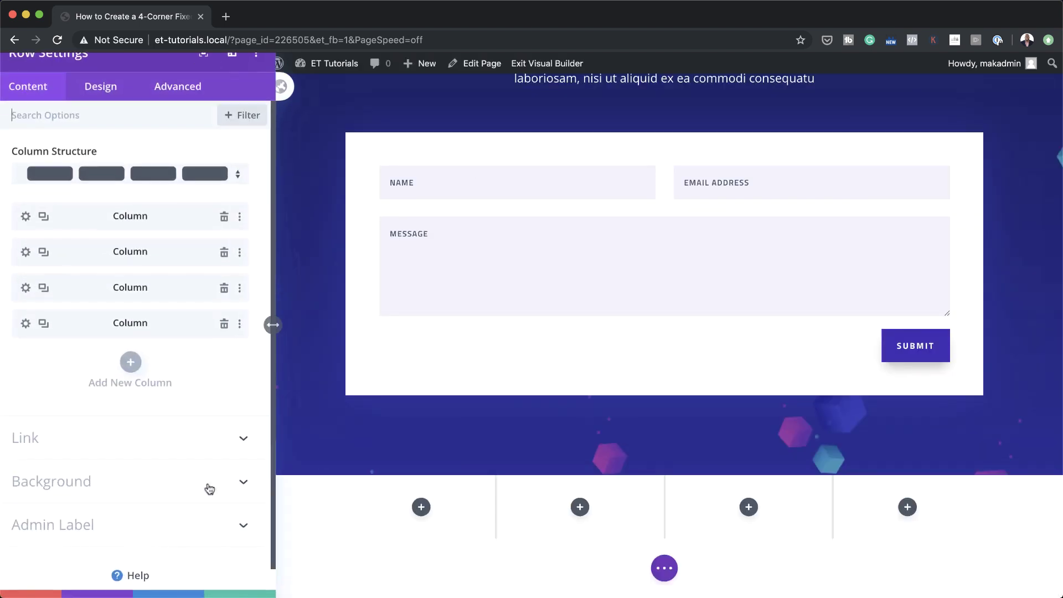
left_click(103, 105)
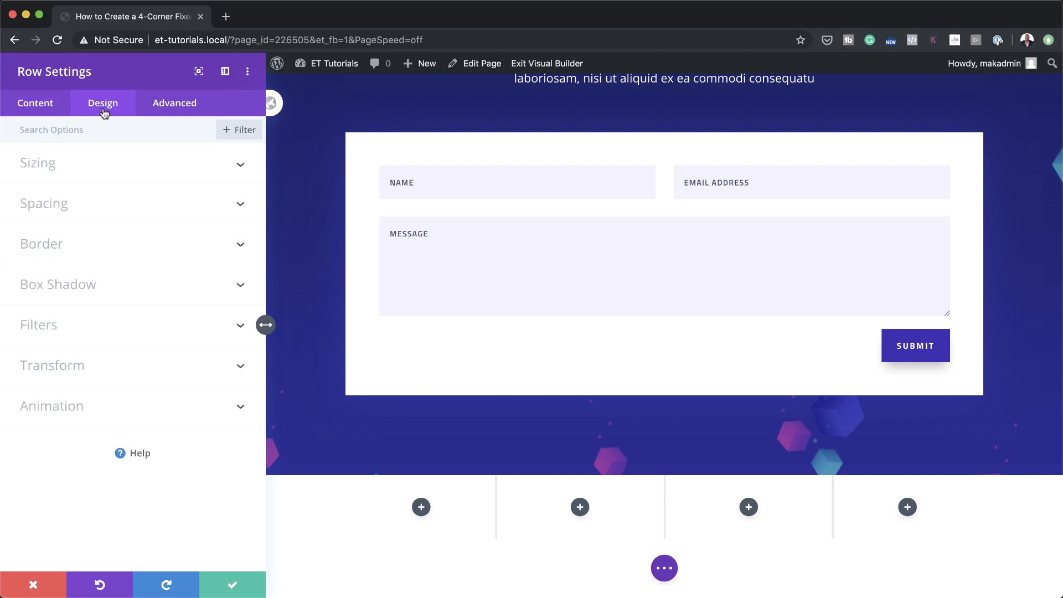
left_click(50, 170)
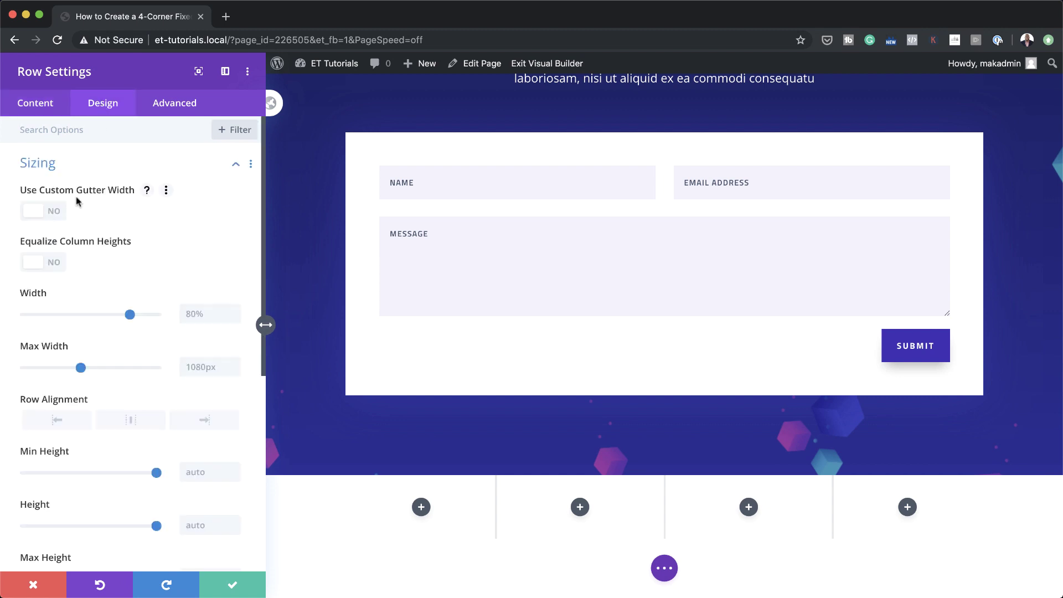
left_click(55, 214)
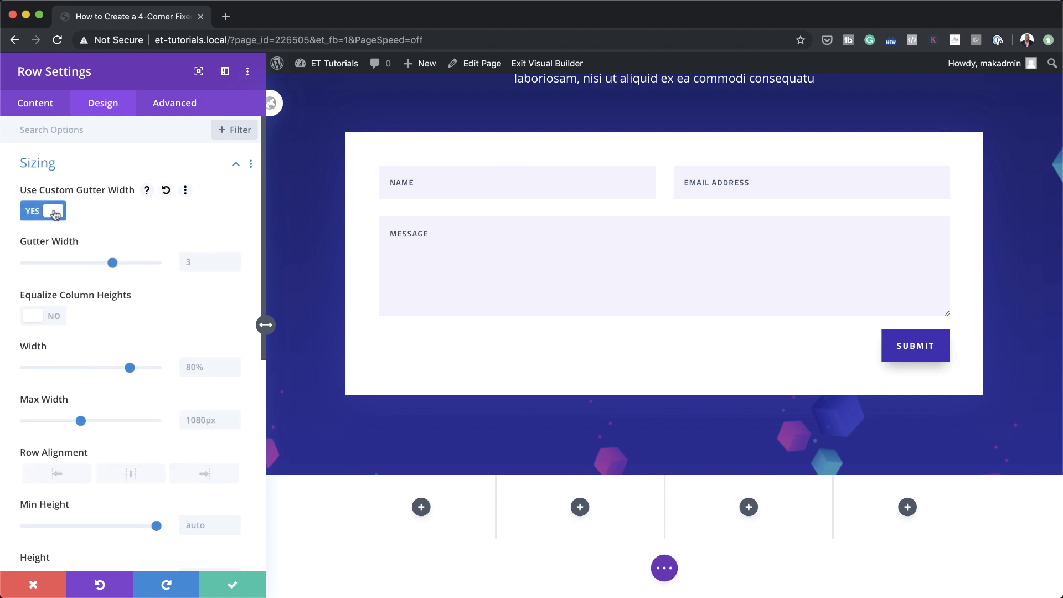
left_click_drag(111, 264, 38, 270)
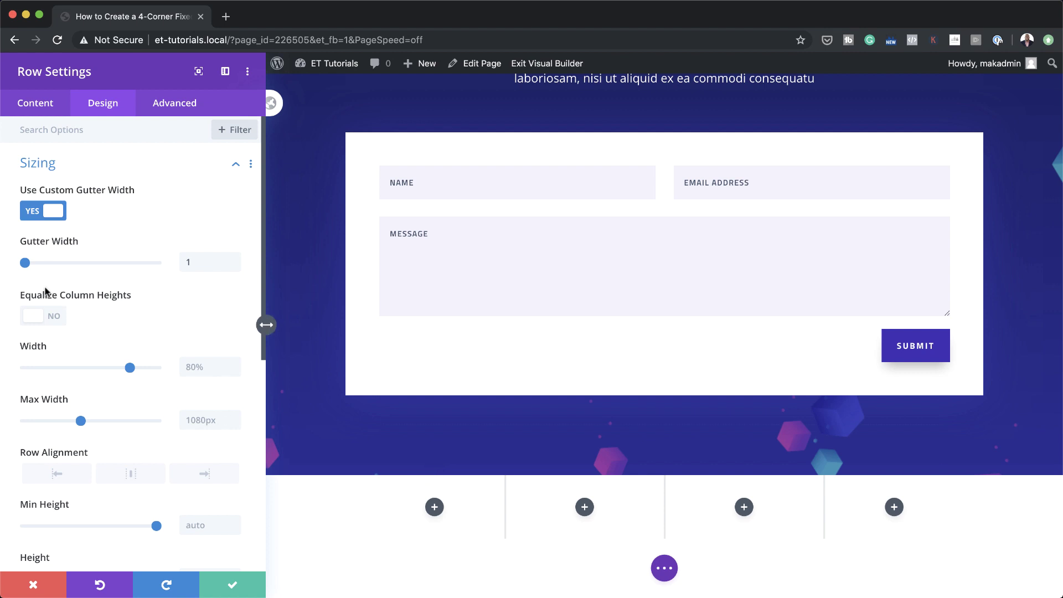
left_click(55, 319)
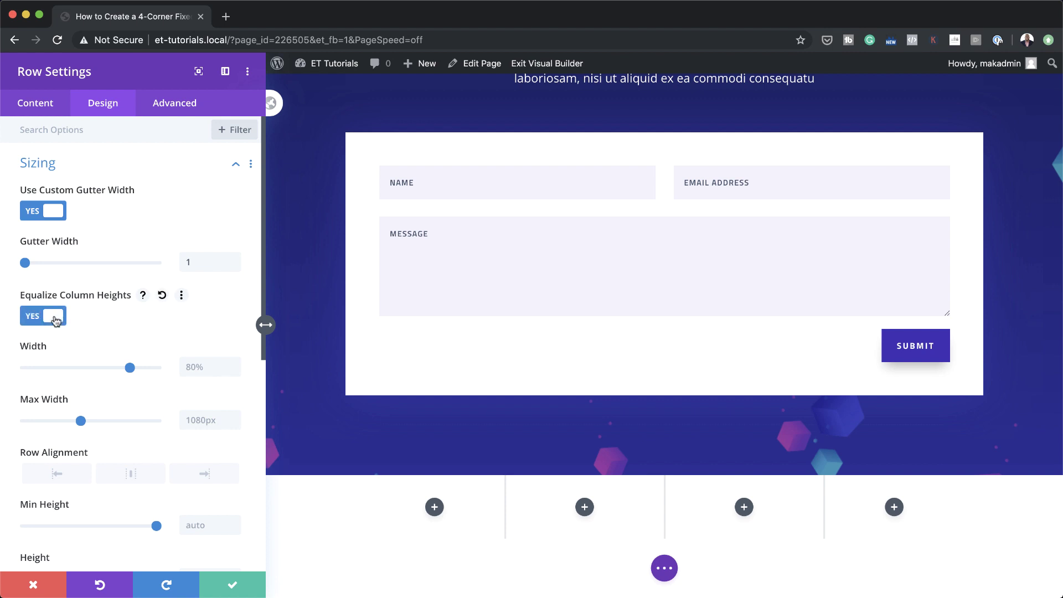
left_click(144, 297)
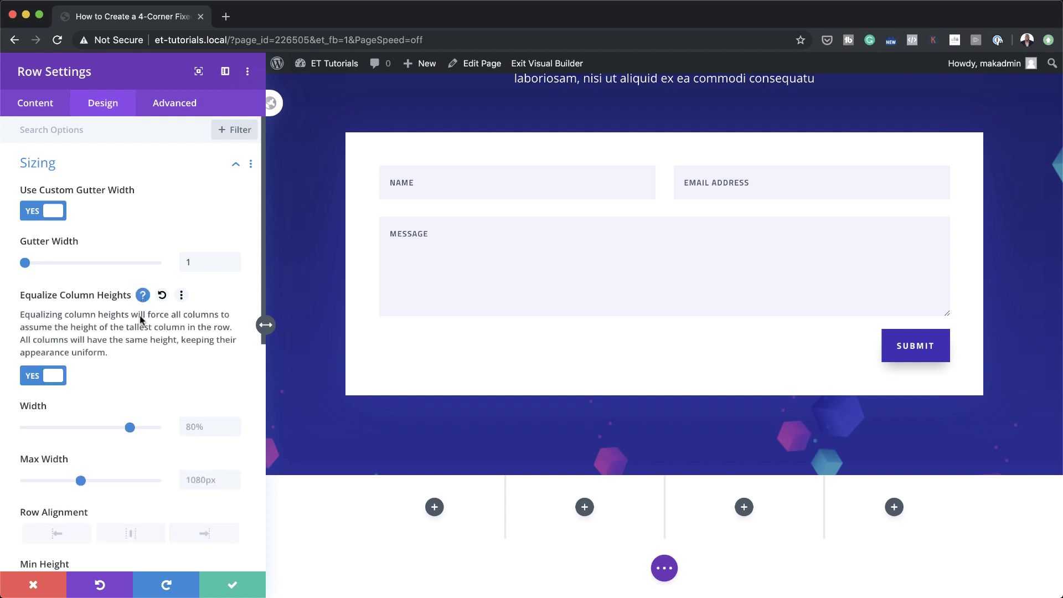
- Set both the width and the max width of the four-column row to 100%
scroll(142, 315, "down", 3)
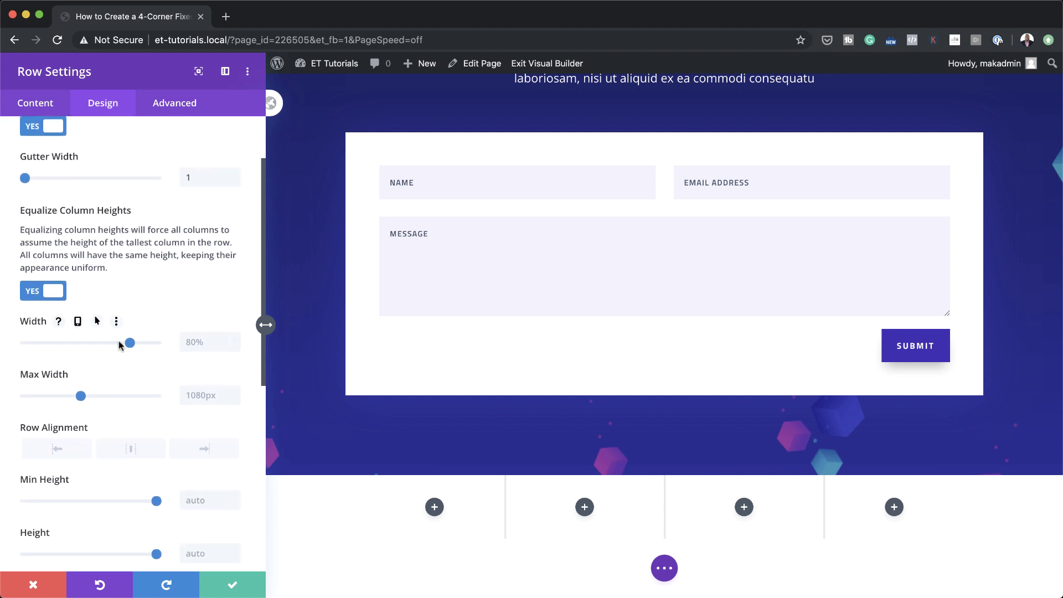
left_click(193, 343)
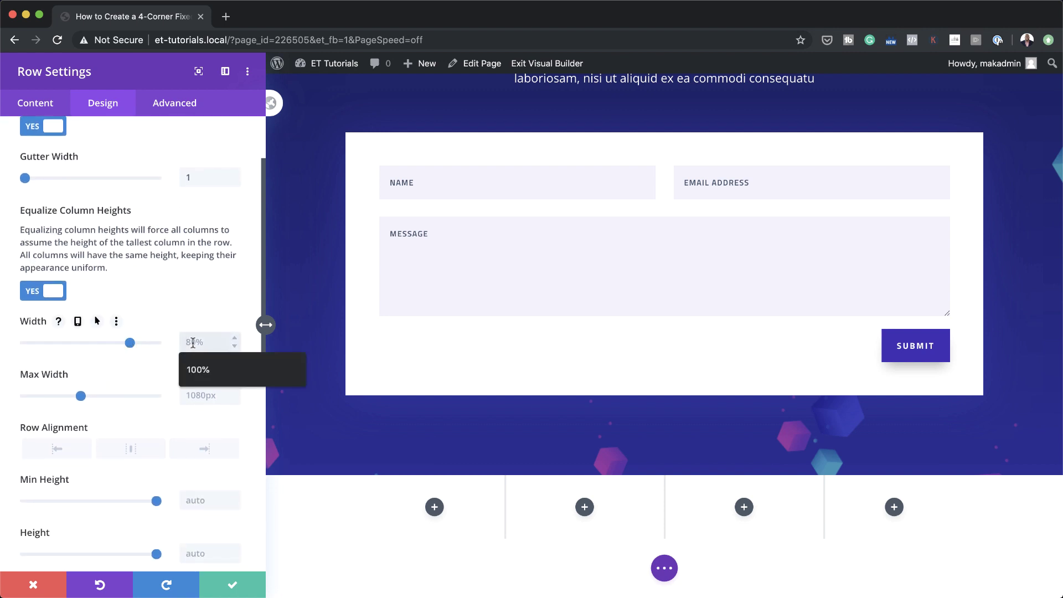
left_click(189, 360)
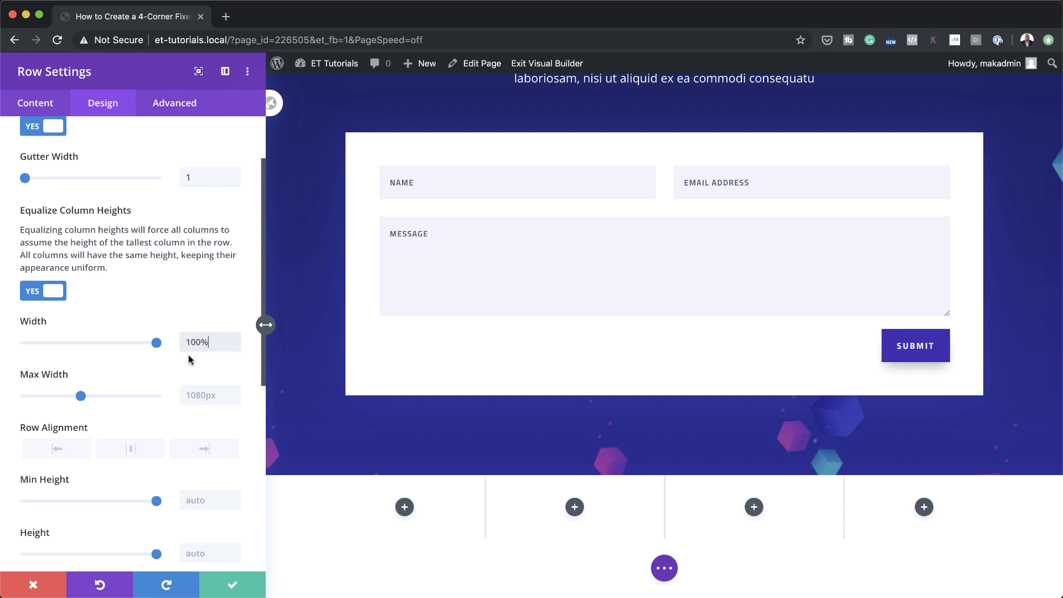
left_click(210, 396)
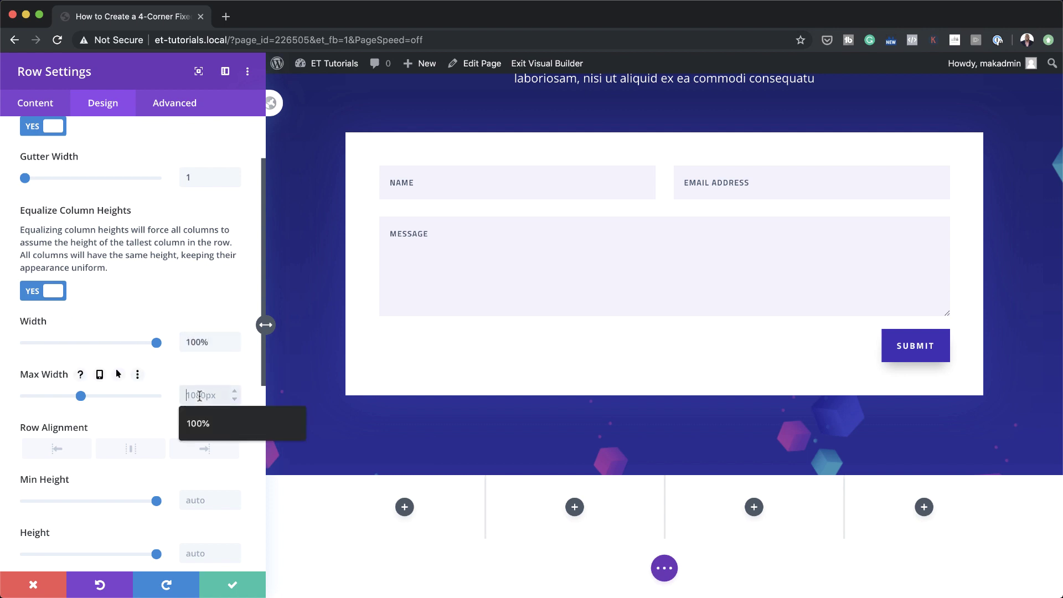
left_click(213, 423)
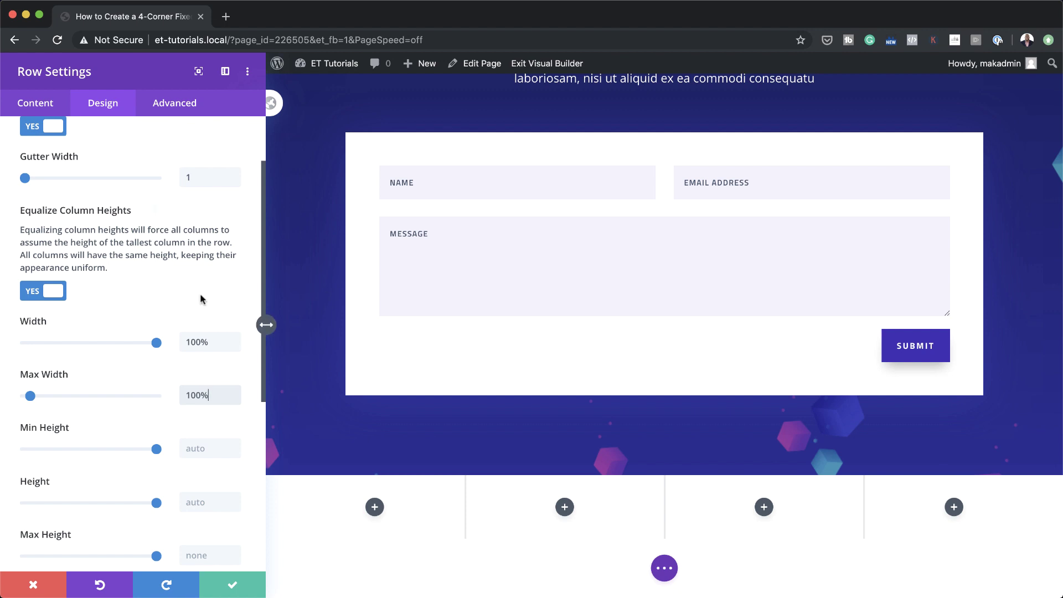
- Set the row's top and bottom padding to 0px with the two values linked, and save the row settings
scroll(138, 323, "down", 1)
scroll(140, 329, "down", 5)
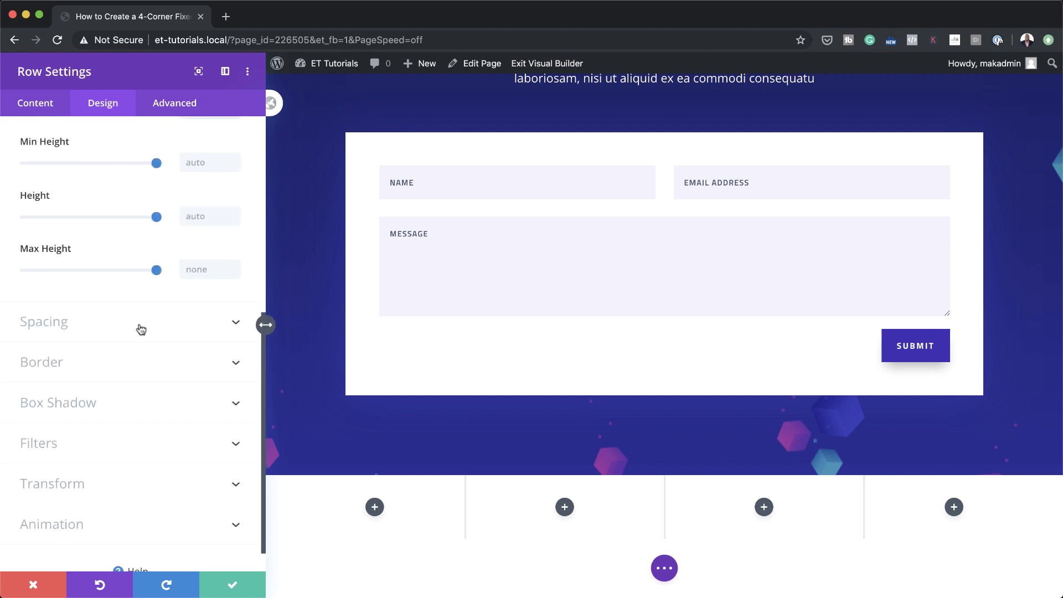
left_click(58, 317)
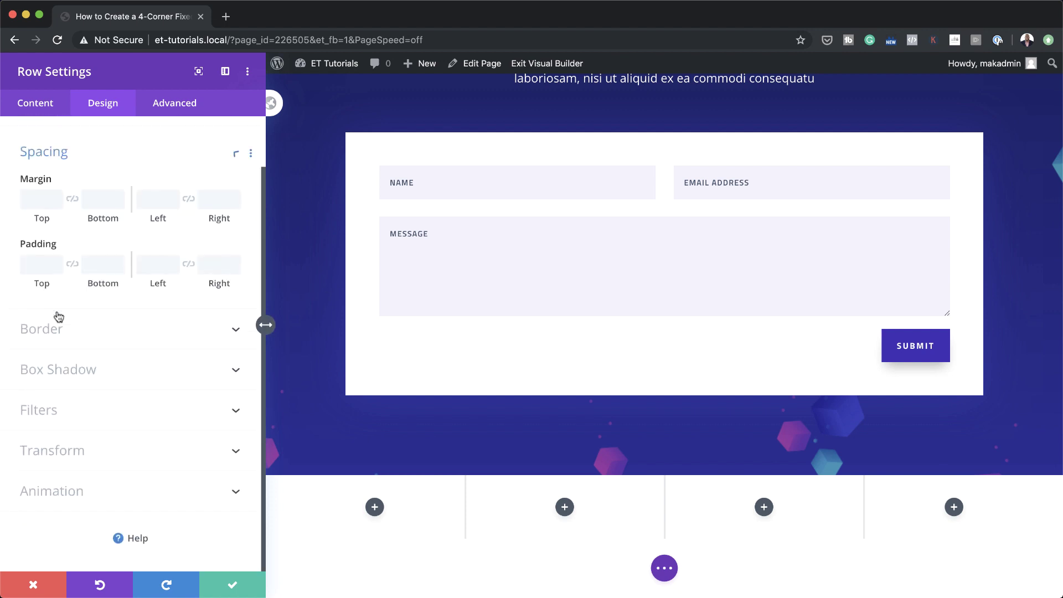
left_click(42, 257)
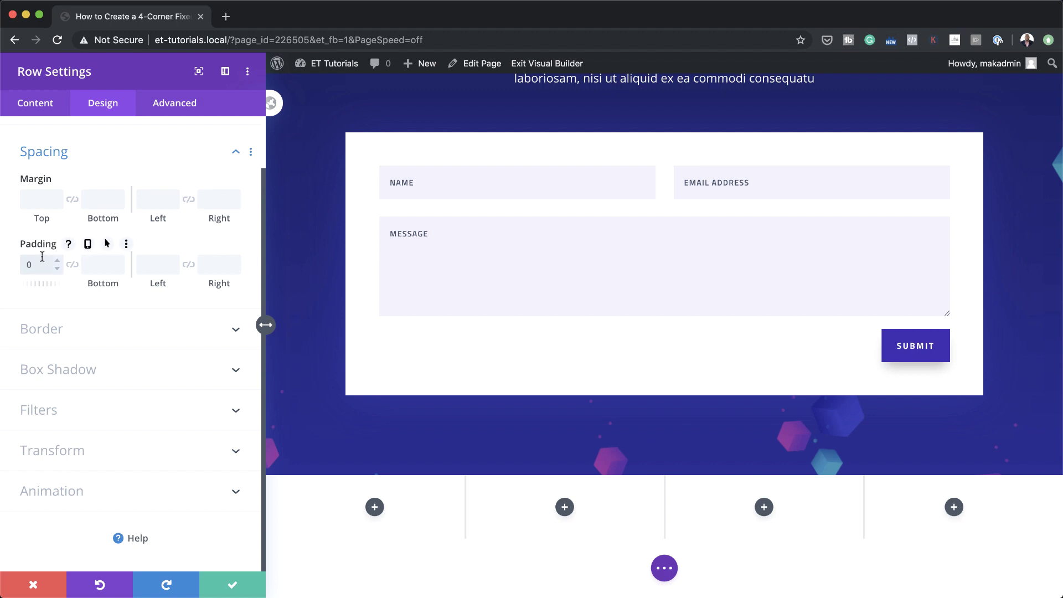
left_click(72, 264)
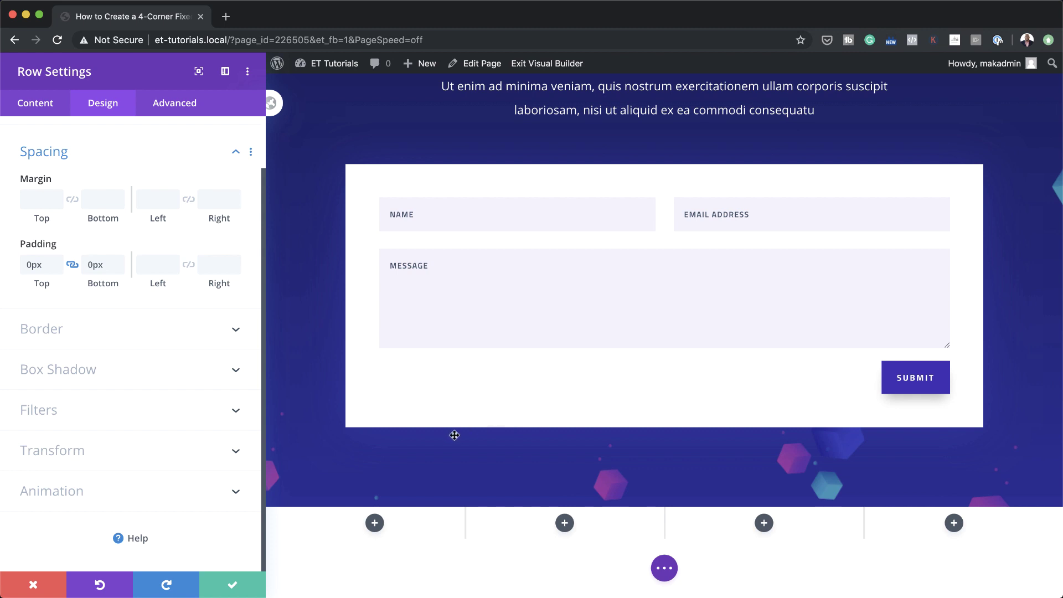
left_click(234, 585)
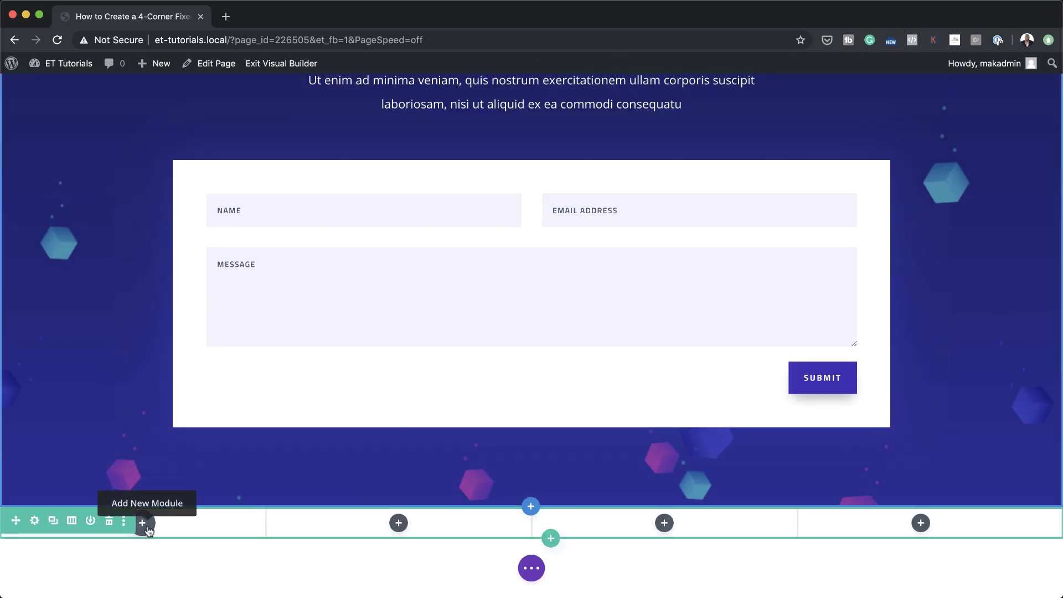
- Insert an Image module into the row's first column and save it with the placeholder picture
left_click(146, 528)
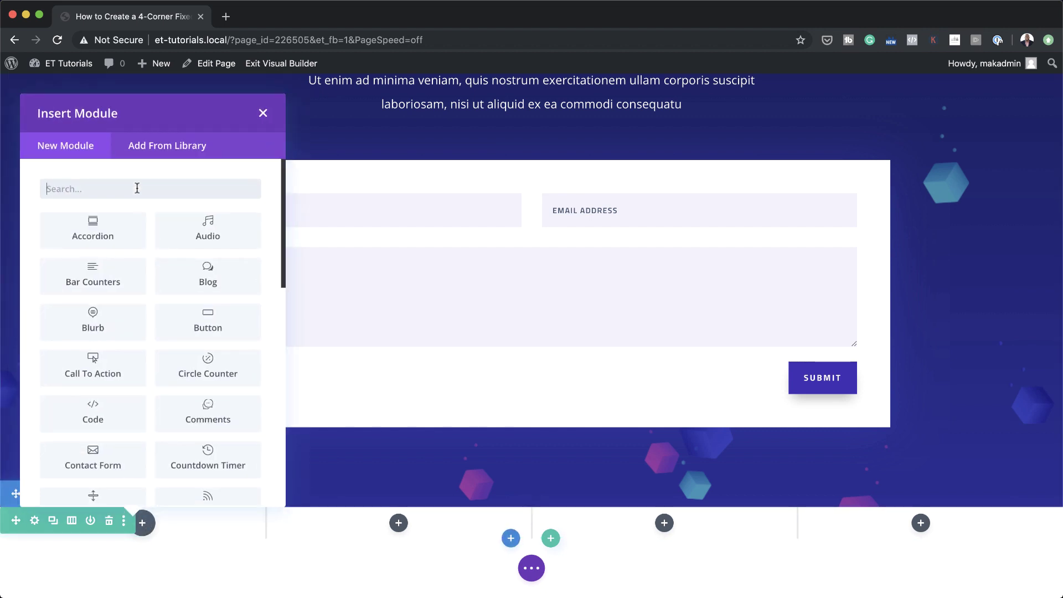
type("imag")
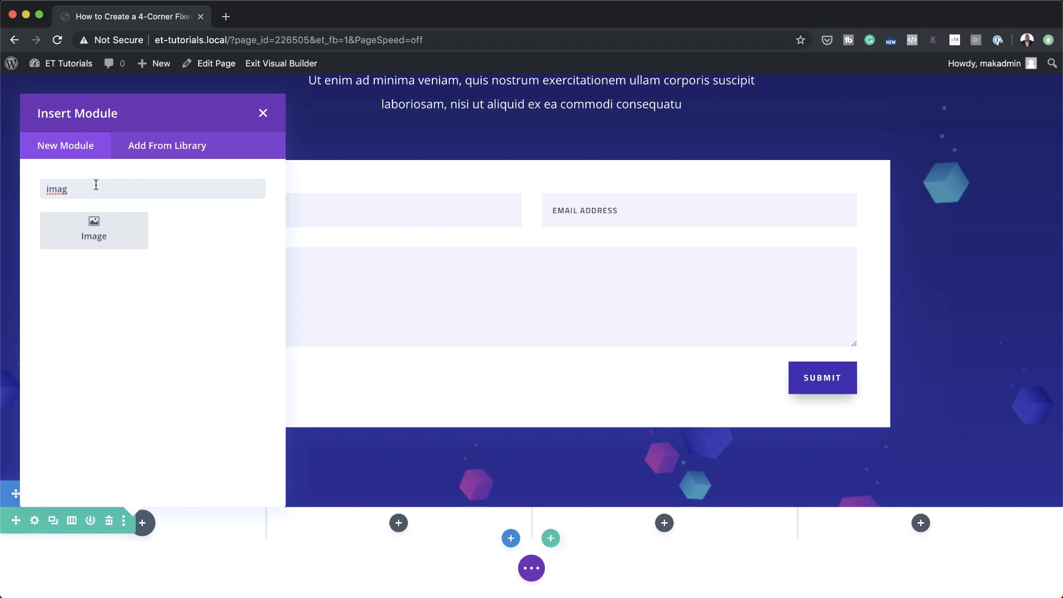
left_click(102, 234)
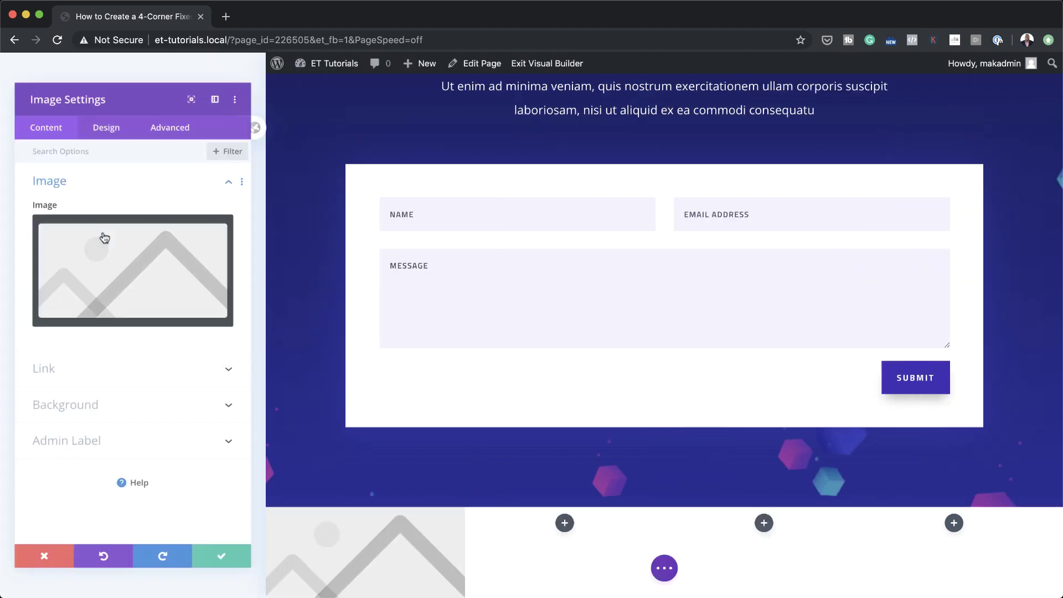
left_click(233, 587)
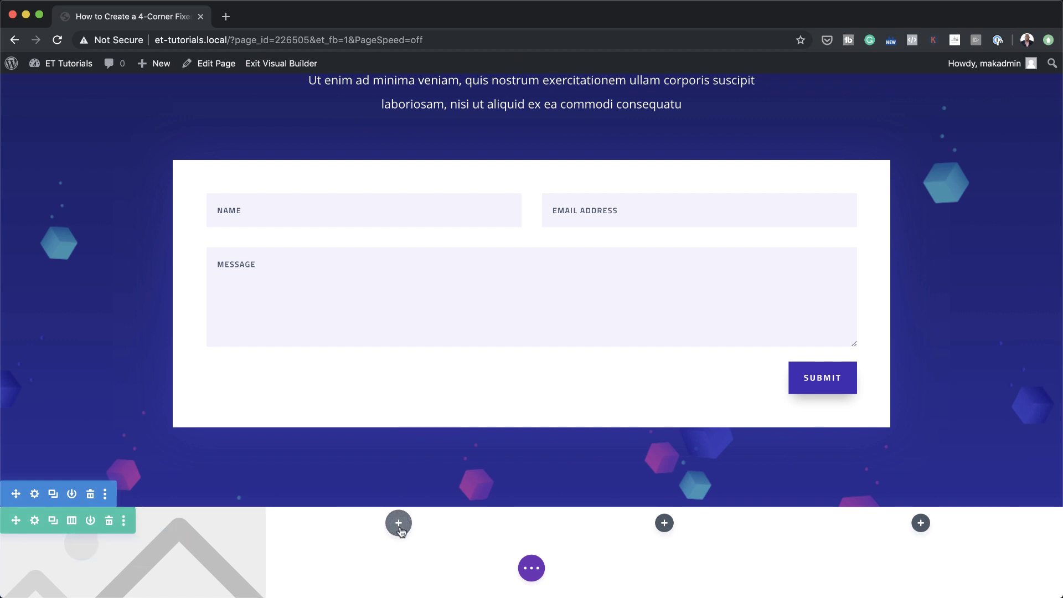
- Add a Button module to the row's second column and save it with its default text
left_click(399, 524)
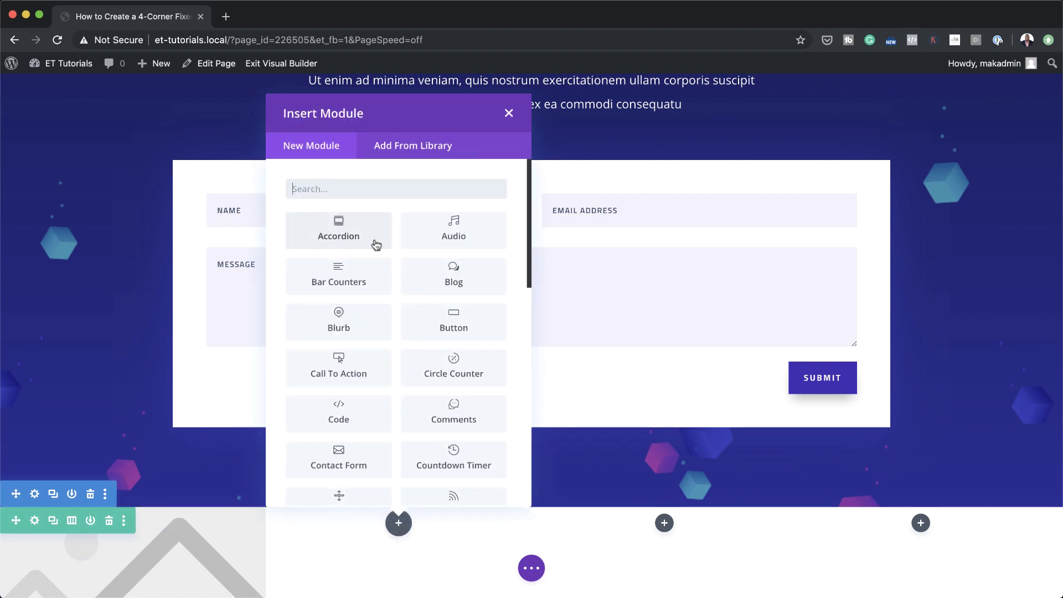
left_click(467, 323)
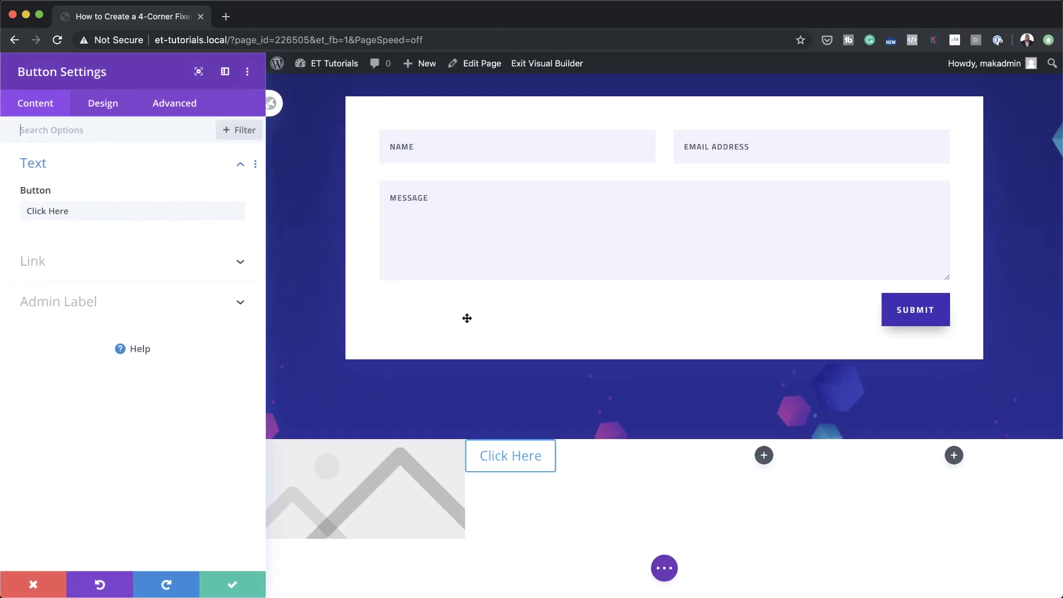
left_click(232, 585)
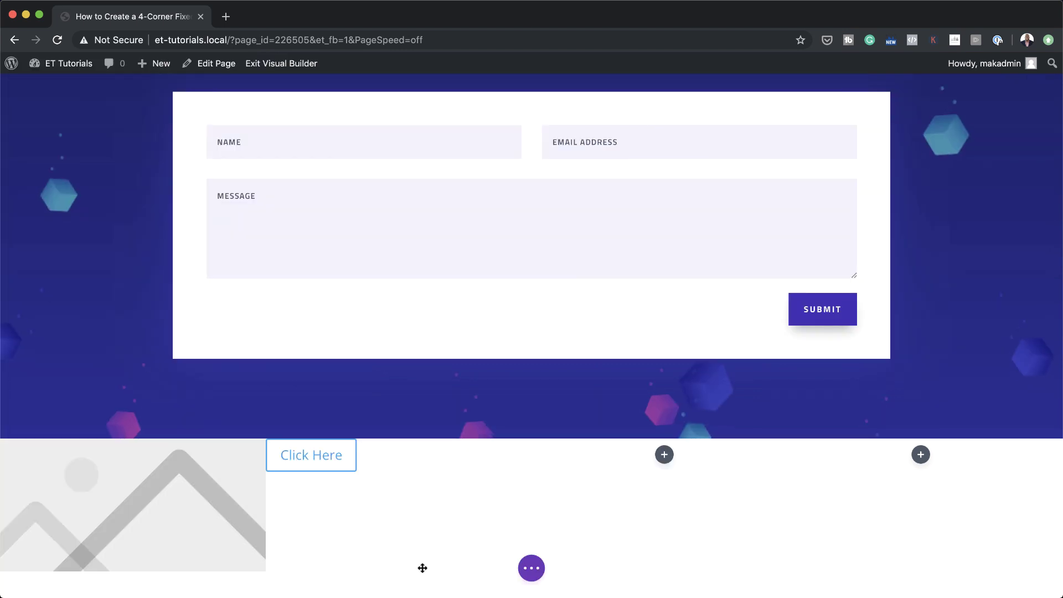
- Add a Social Media Follow module to the row's third column and save it with the default Facebook and Twitter networks
left_click(666, 457)
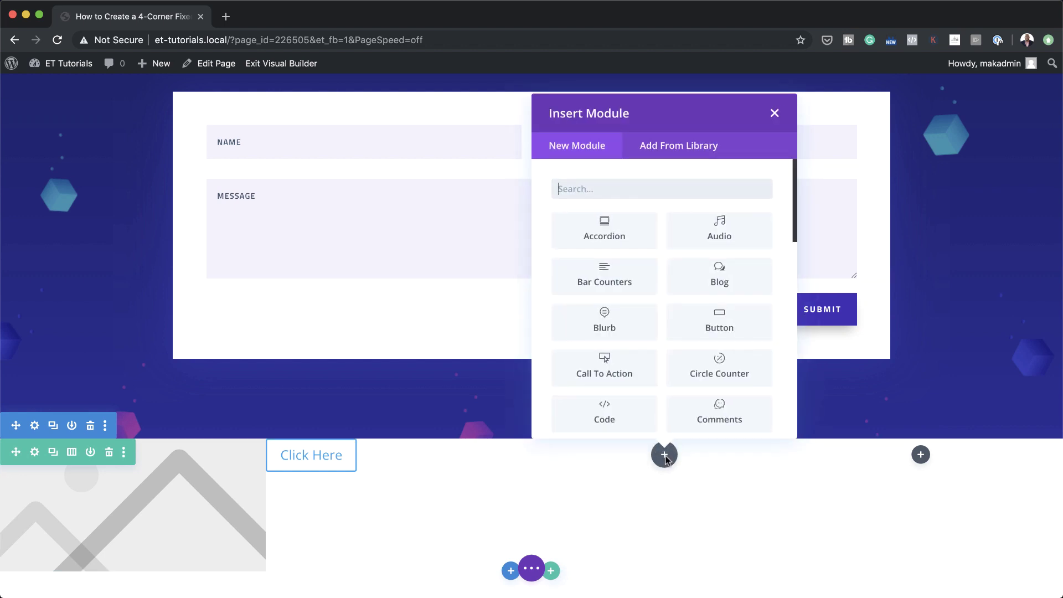
type("sea")
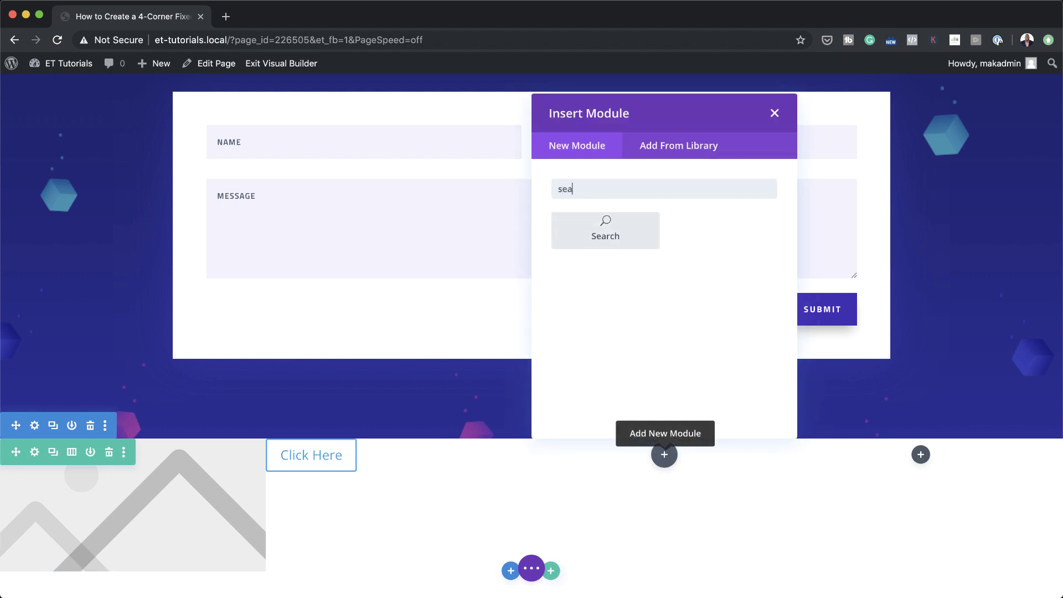
key("BackSpace")
key("BackSpace")
type("o")
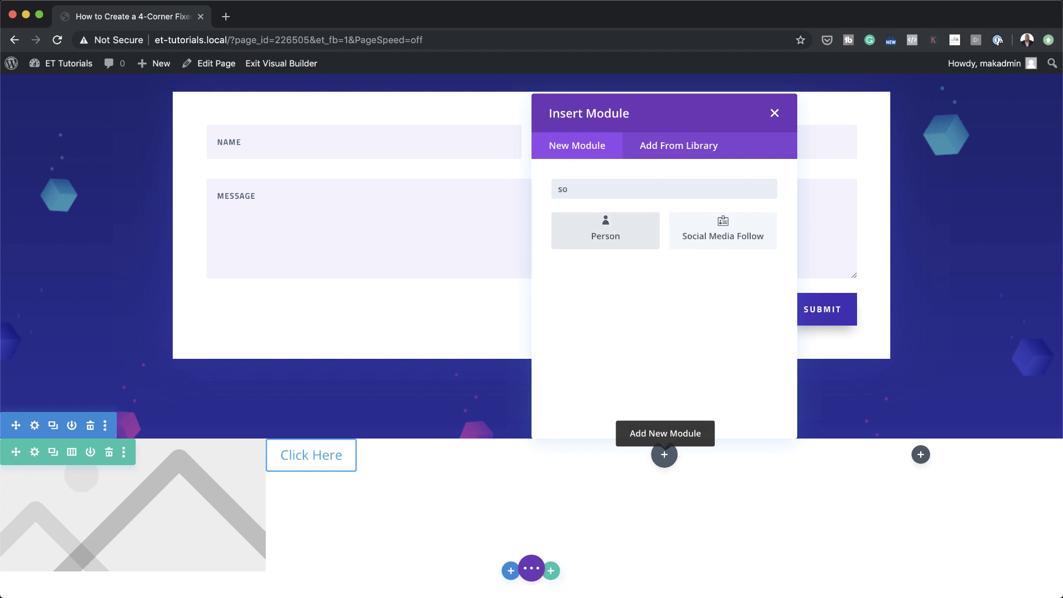
left_click(753, 242)
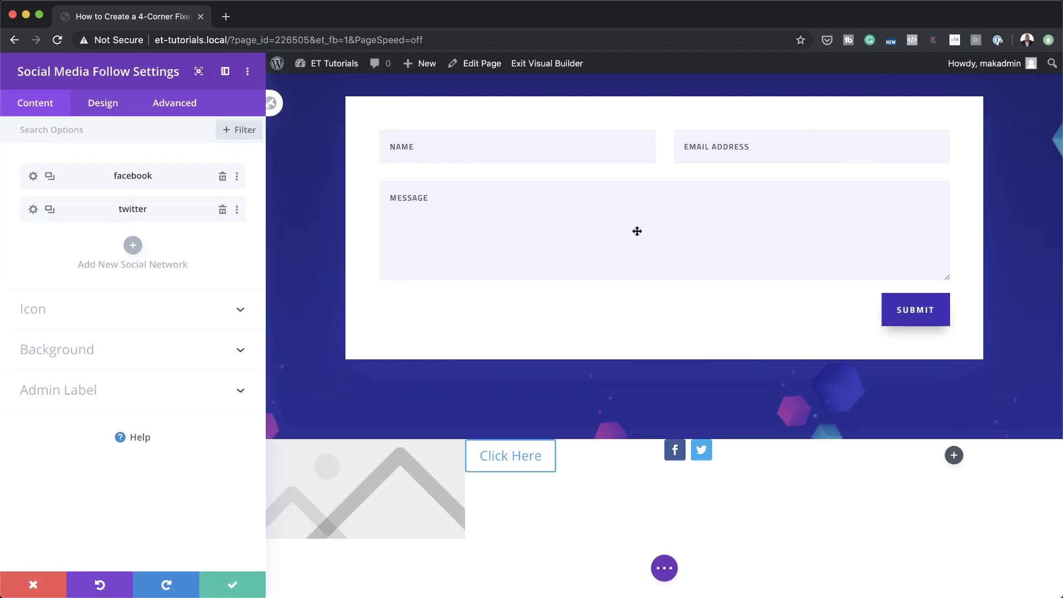
left_click(238, 578)
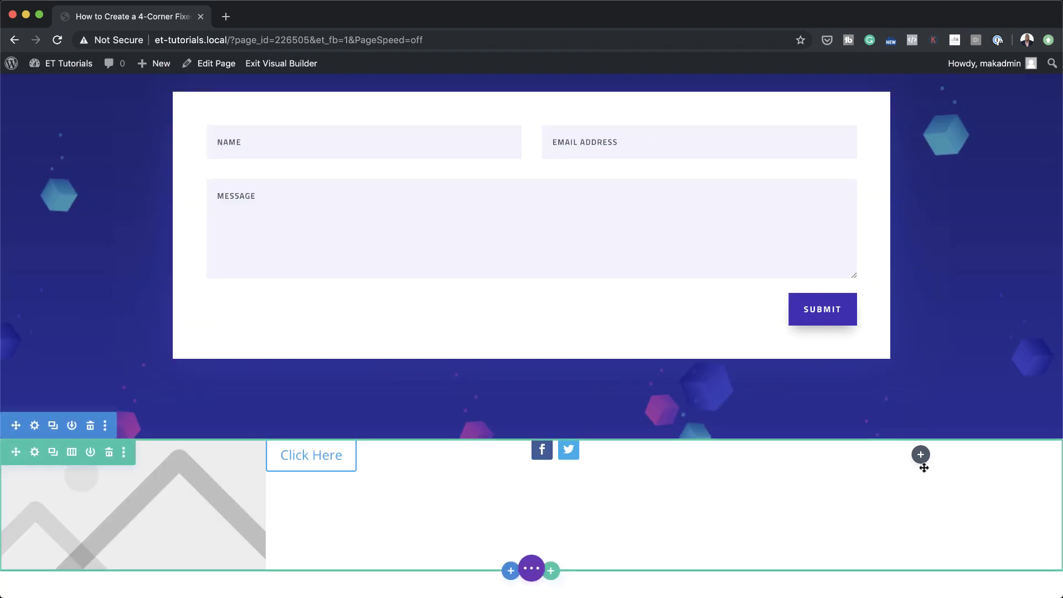
- Duplicate the button in the second column and move the copy into the empty fourth column
mouse_move(388, 453)
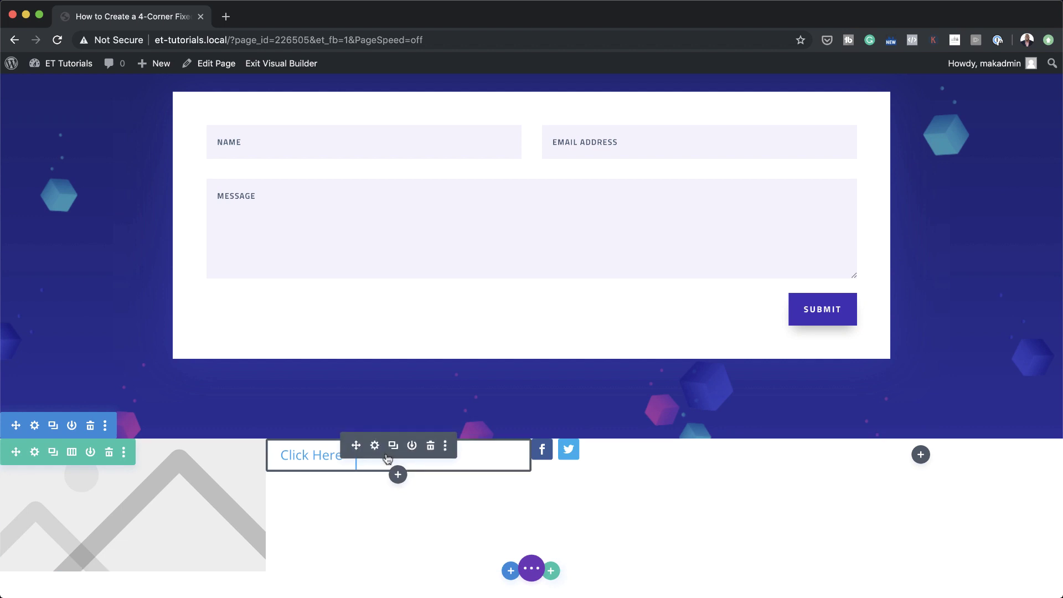
left_click(394, 449)
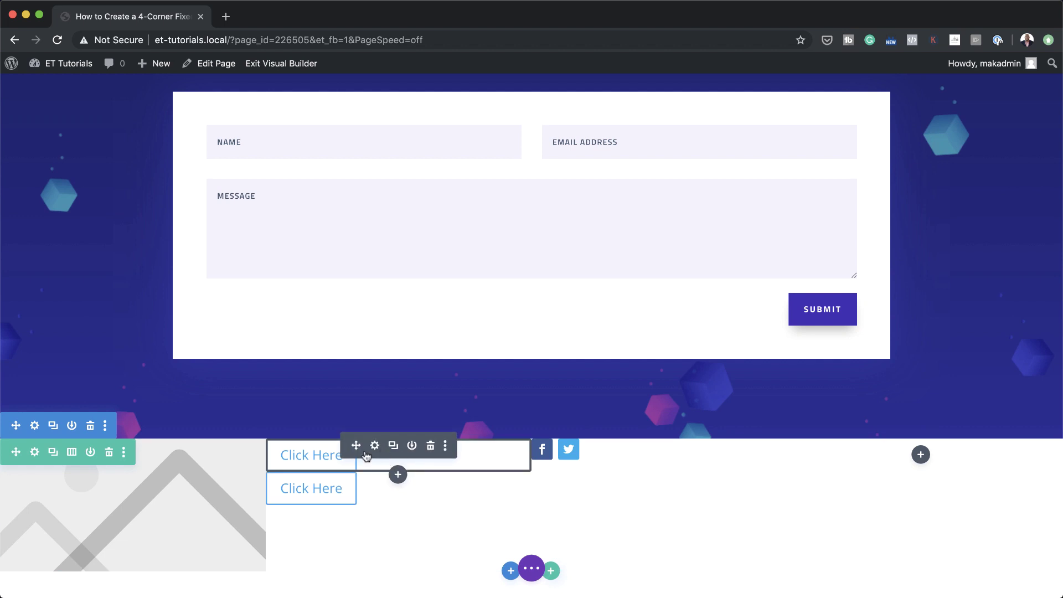
left_click_drag(834, 493, 921, 460)
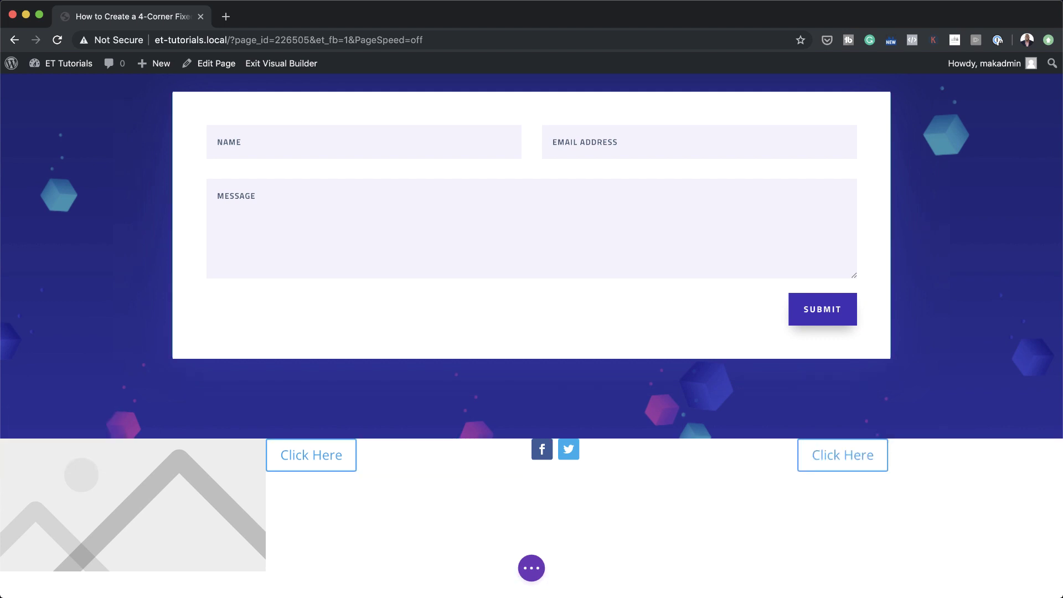
- Replace the placeholder in the first column's Image module with the wire logo, logo_01-1.png, from the media library
mouse_move(114, 497)
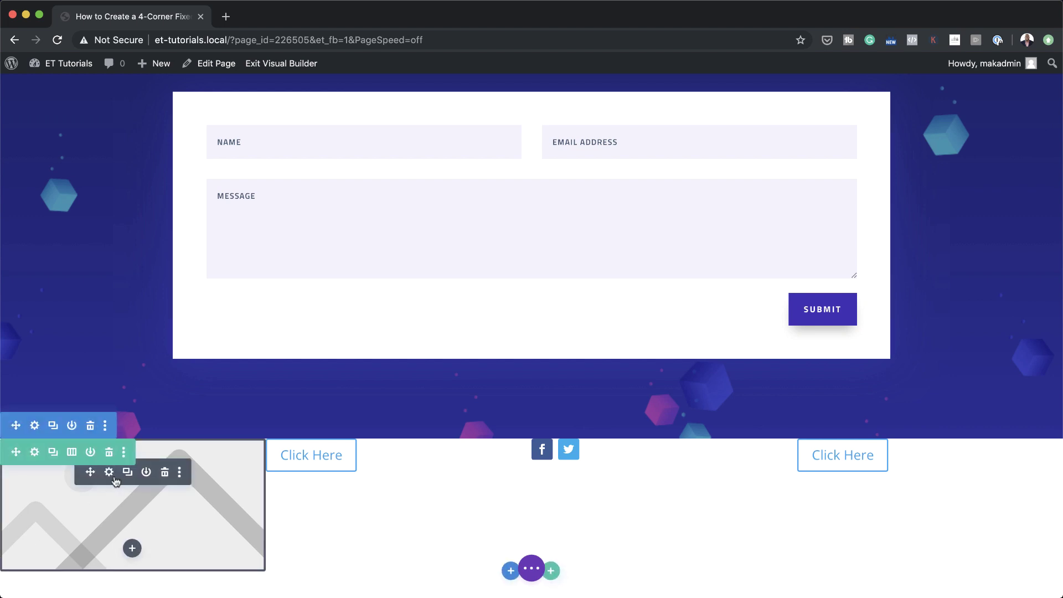
left_click(109, 472)
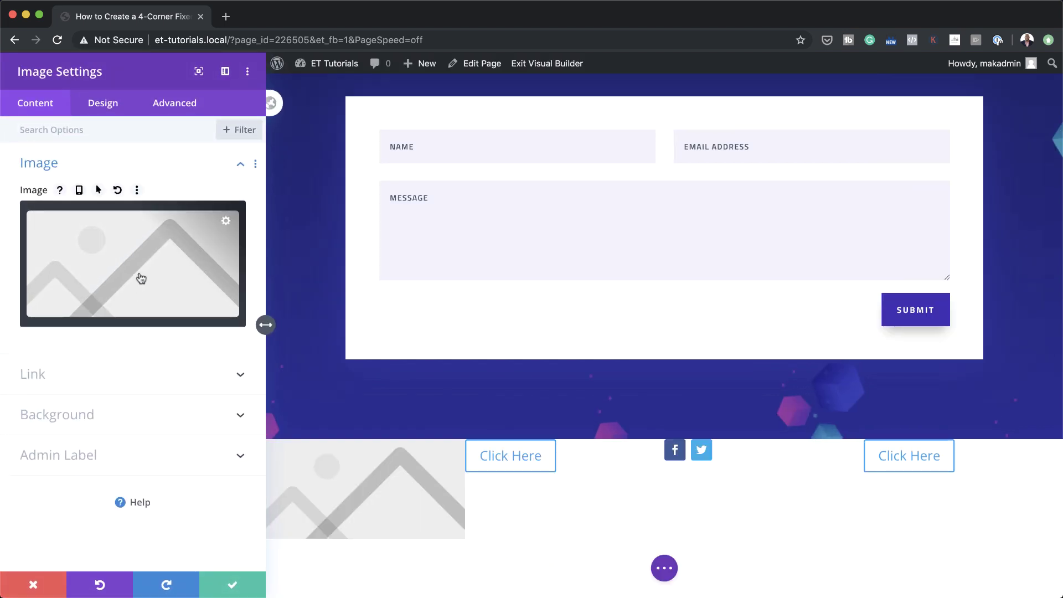
left_click(138, 278)
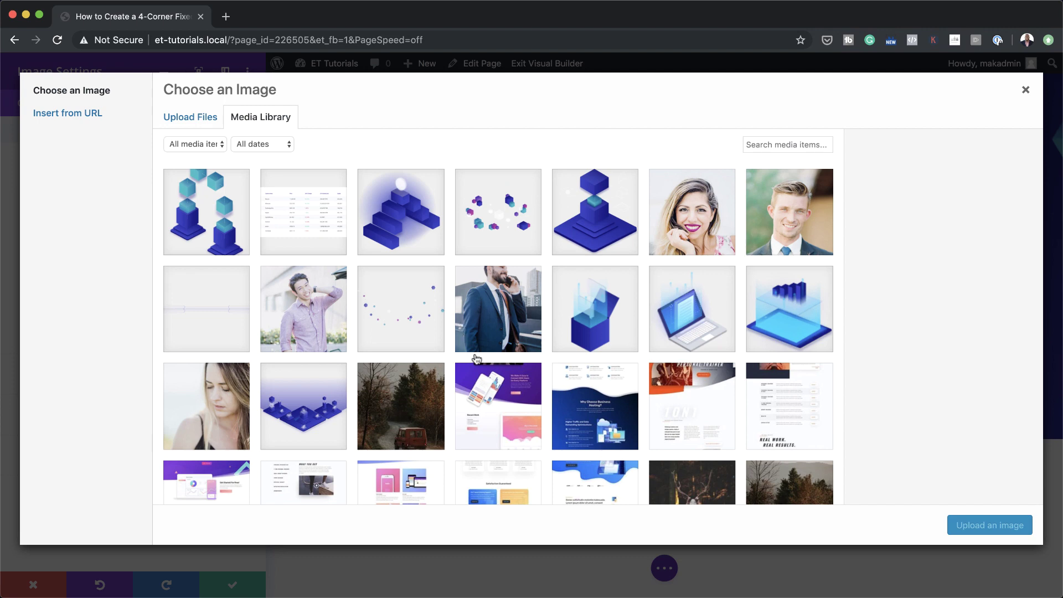
scroll(483, 406, "down", 5)
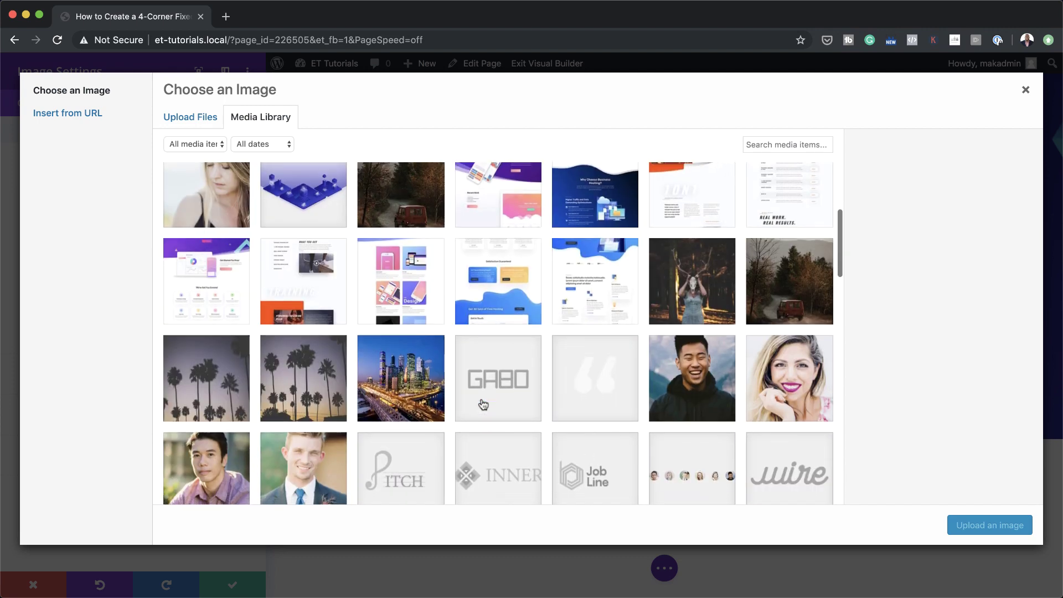
scroll(484, 406, "down", 1)
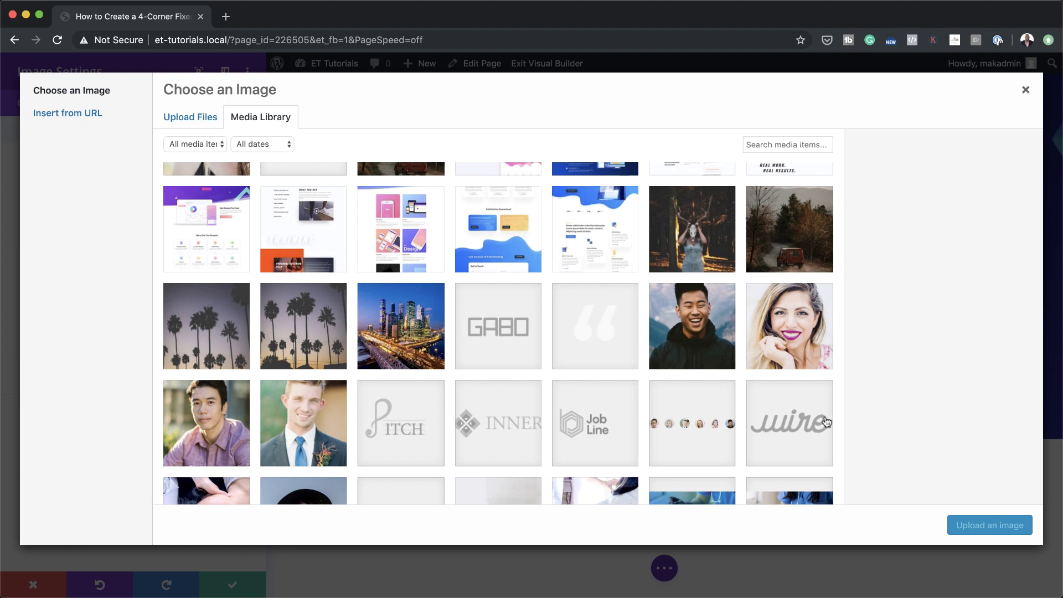
left_click(792, 435)
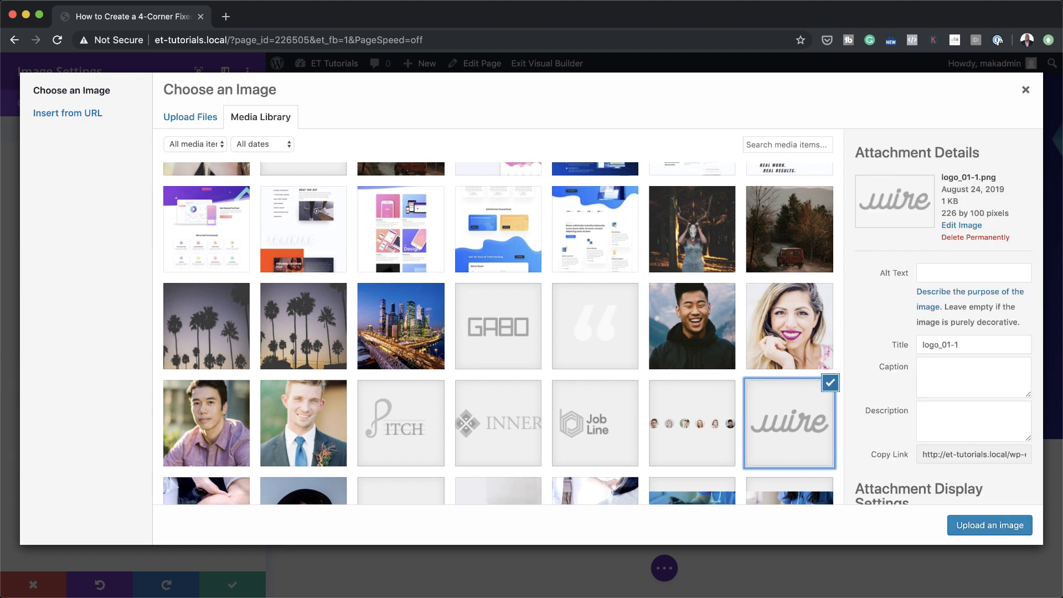
left_click(984, 526)
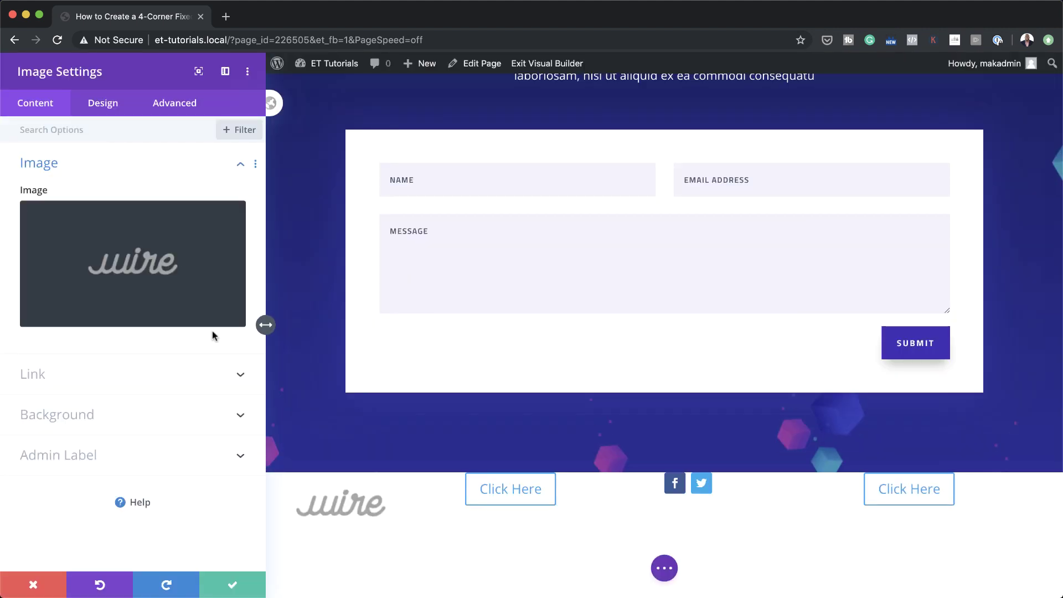
- Open the Main Element custom CSS of the first column's logo Image module and save the module
left_click(102, 105)
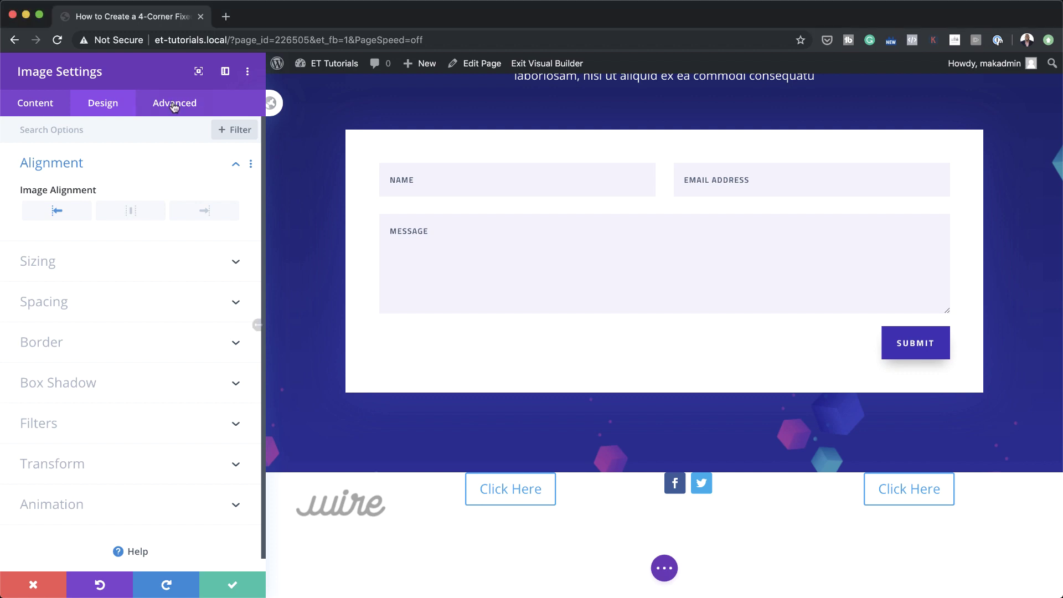
left_click(174, 105)
left_click(80, 210)
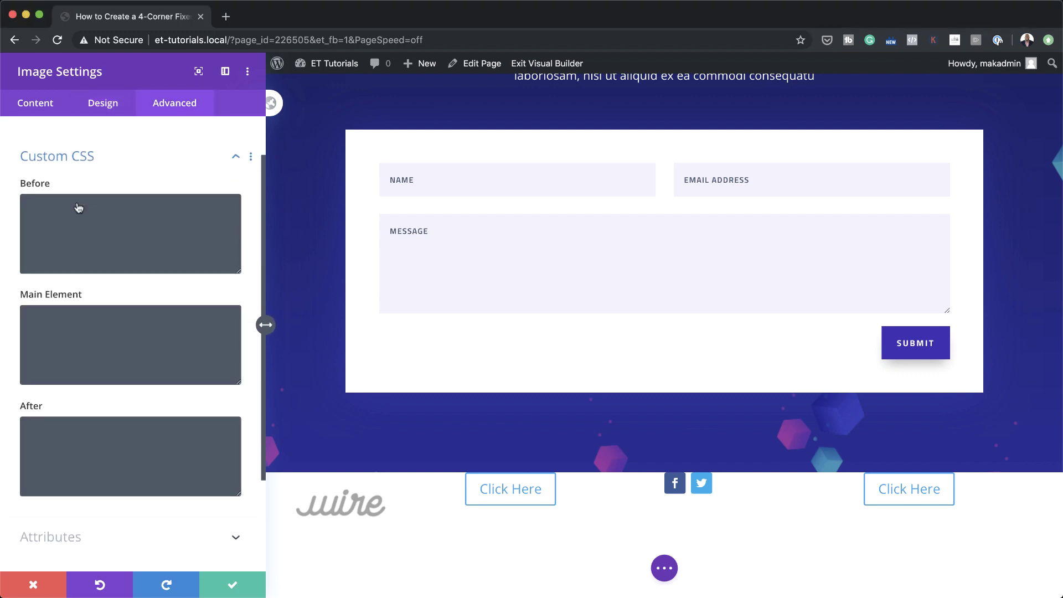
left_click(70, 300)
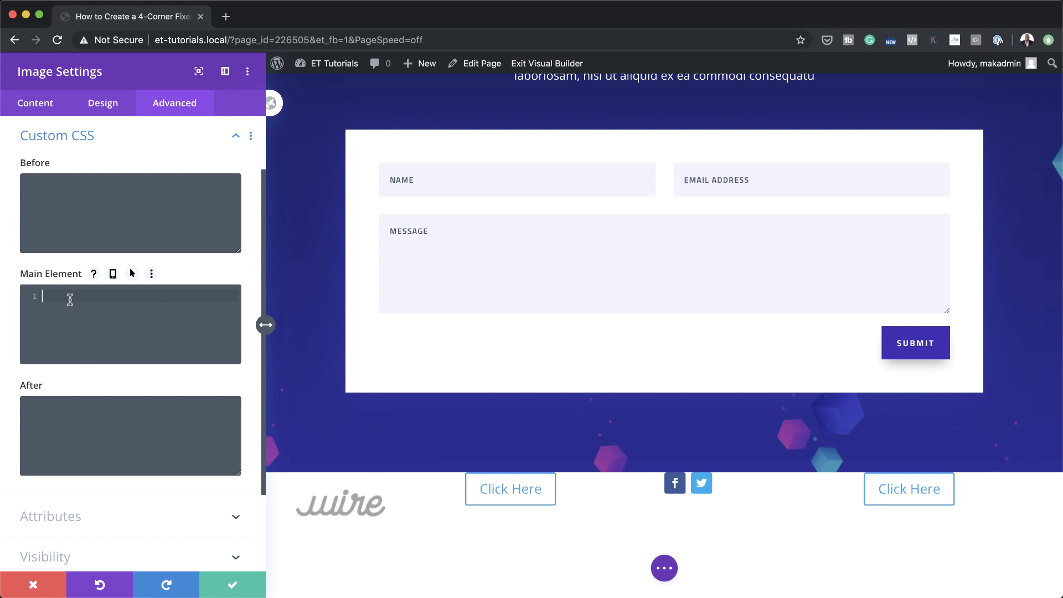
type("position: fixed; top: 0; left: 0;")
left_click(235, 589)
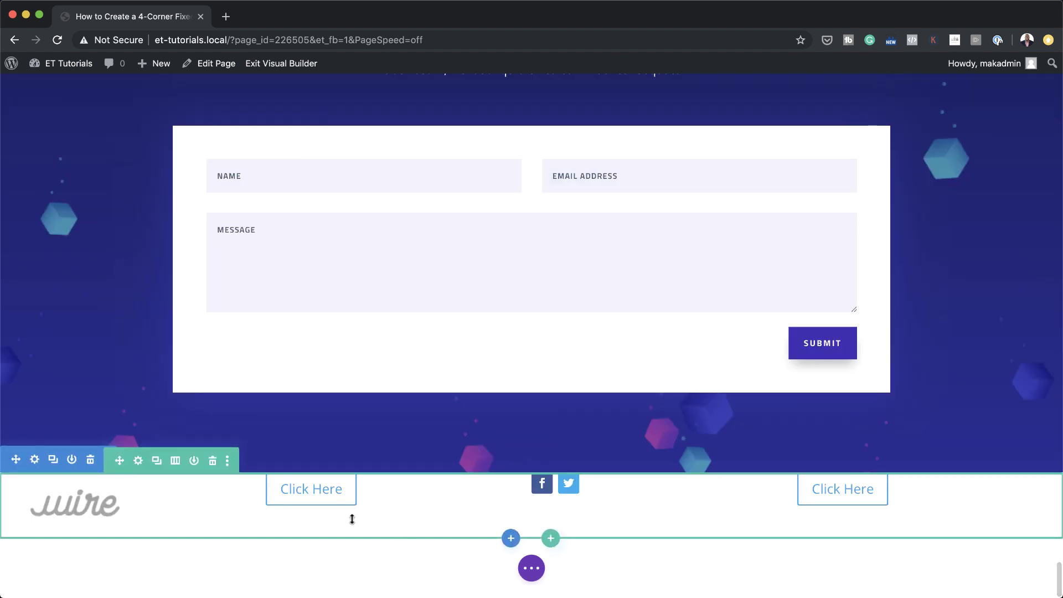
- Set the second column's button text to "Mine for Bitcoin" and its button alignment to left
mouse_move(304, 492)
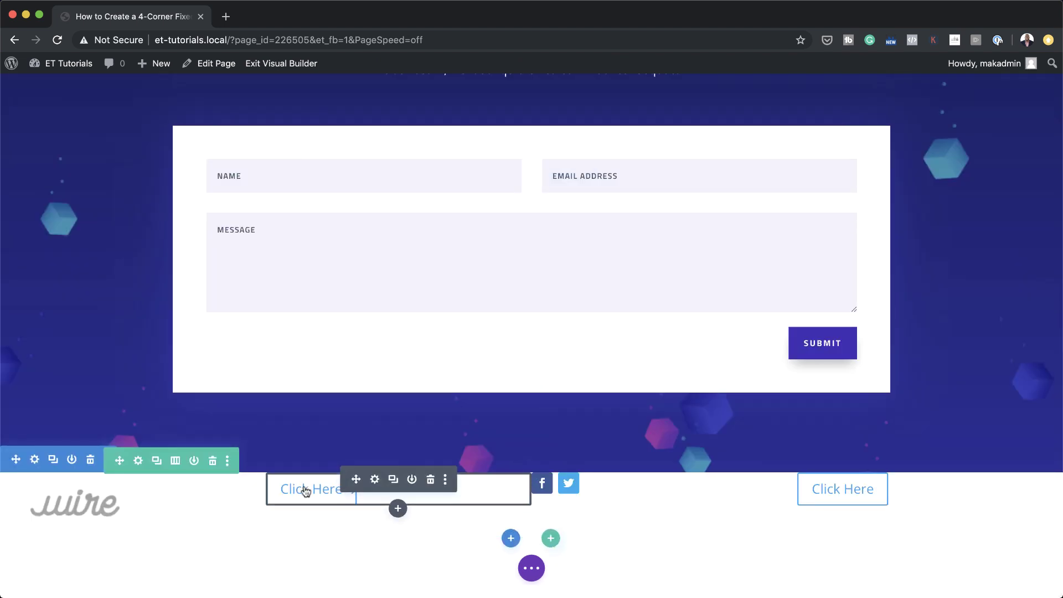
left_click(375, 480)
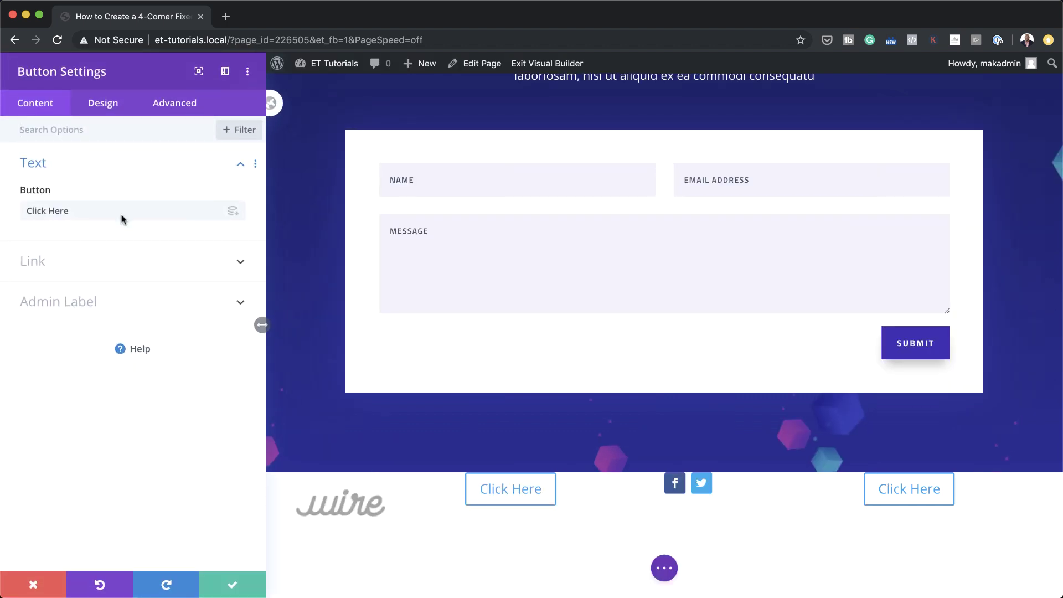
triple_click(75, 211)
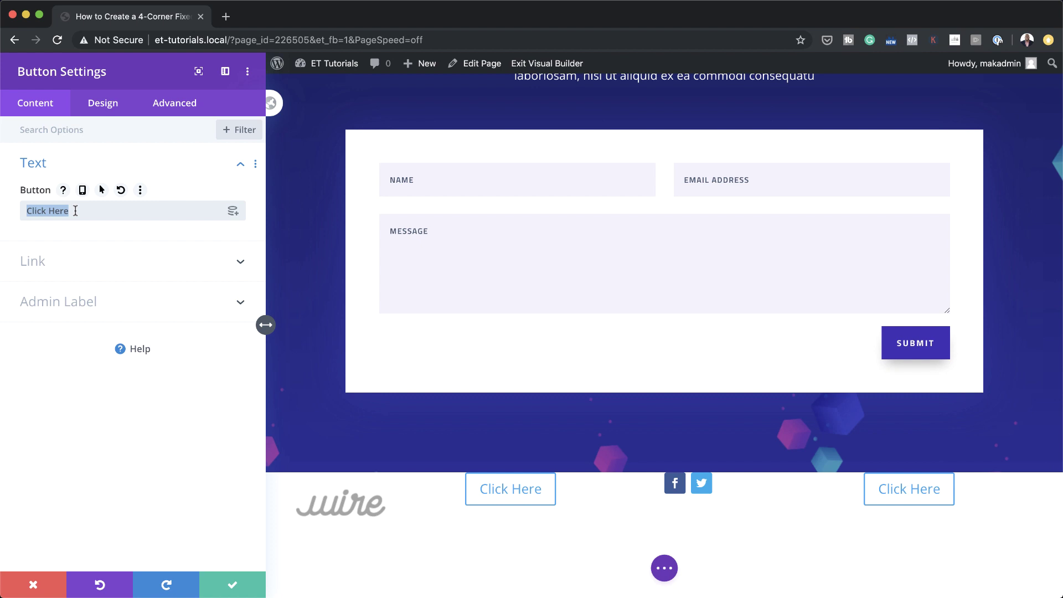
type("Mine for Bitcoin")
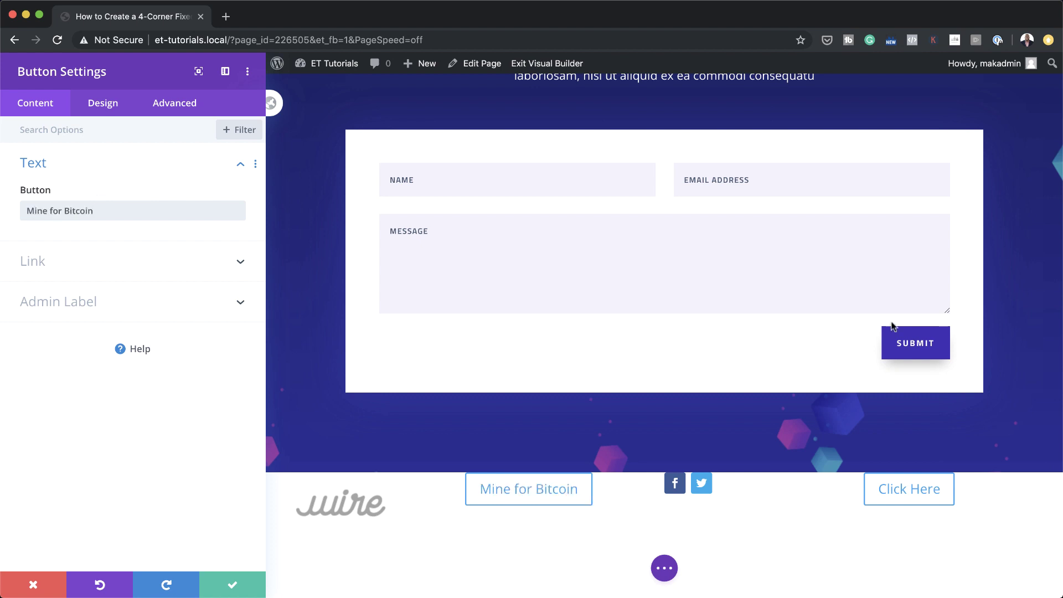
left_click(106, 105)
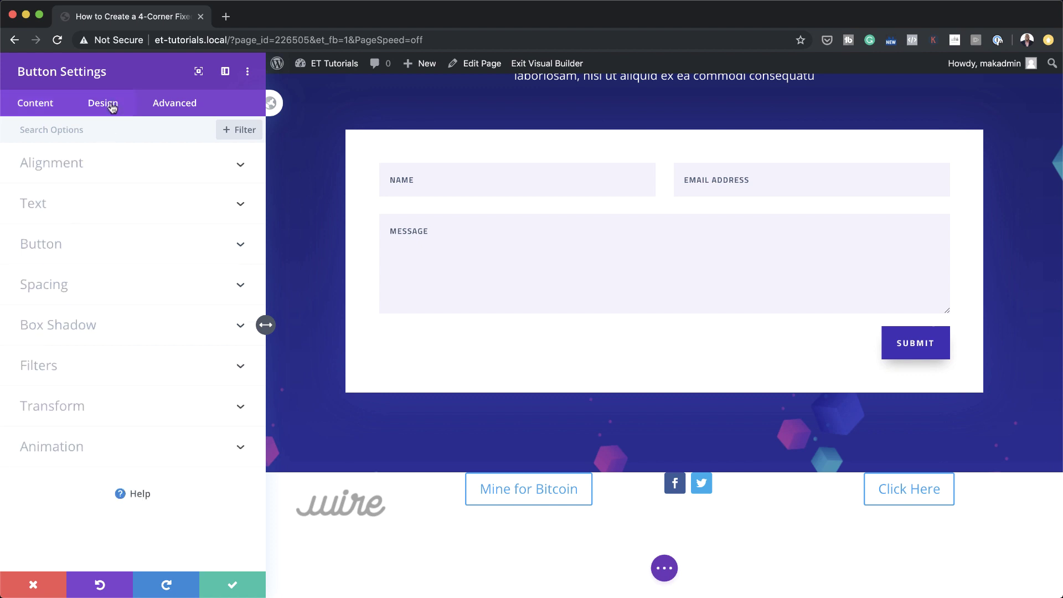
left_click(83, 161)
left_click(70, 215)
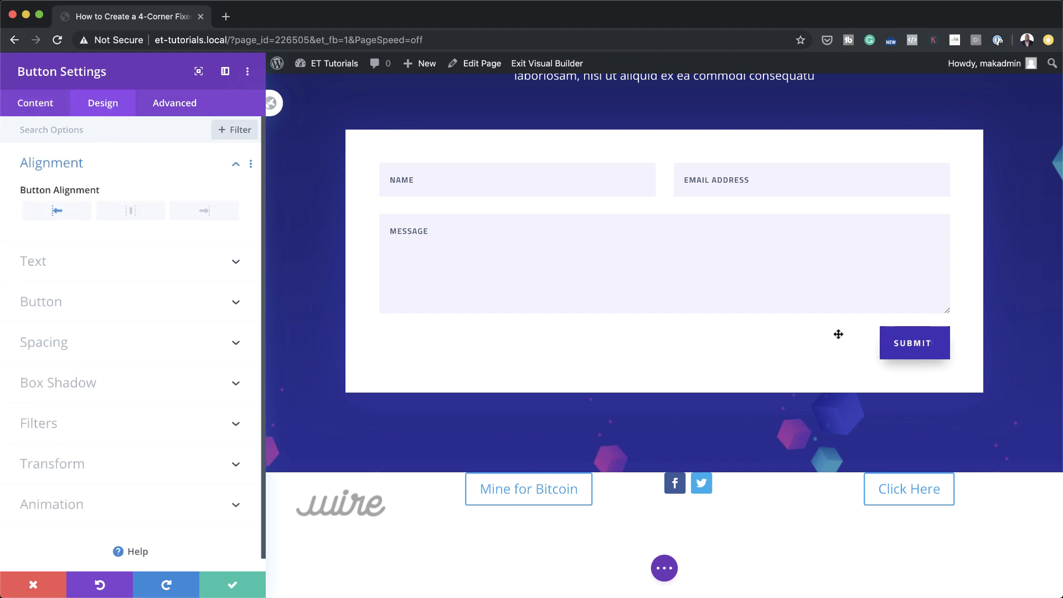
- Enable custom styles for the Mine for Bitcoin button with a 25px text size and white text color
left_click(73, 303)
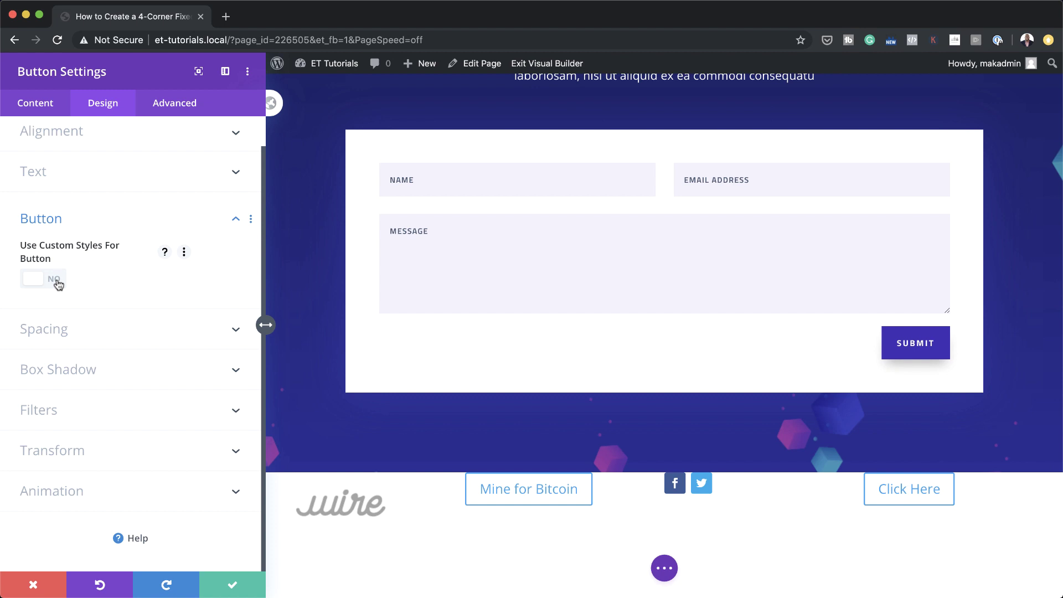
left_click(57, 283)
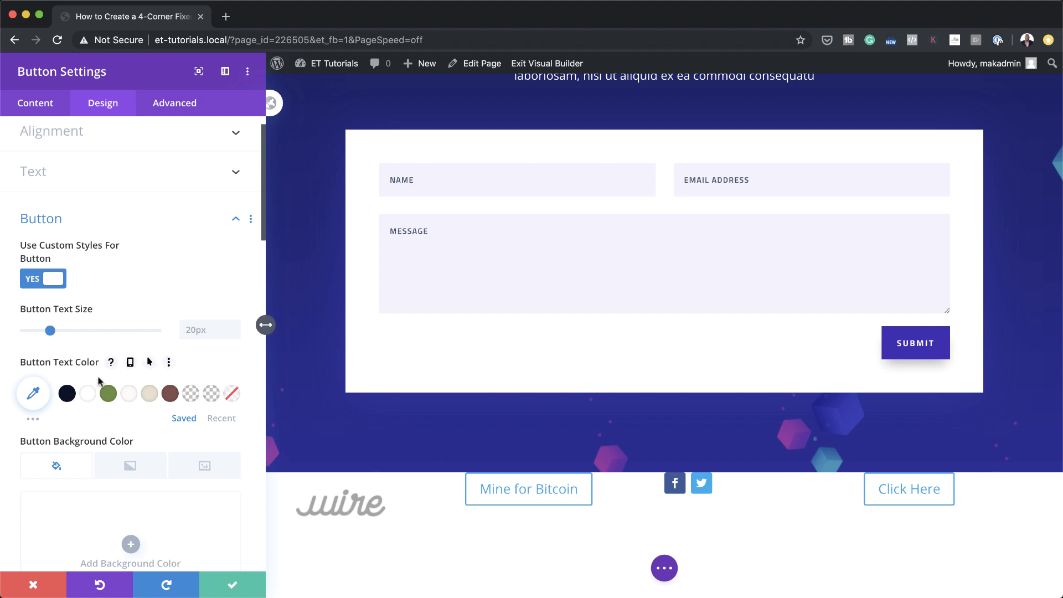
scroll(134, 372, "down", 1)
left_click(209, 329)
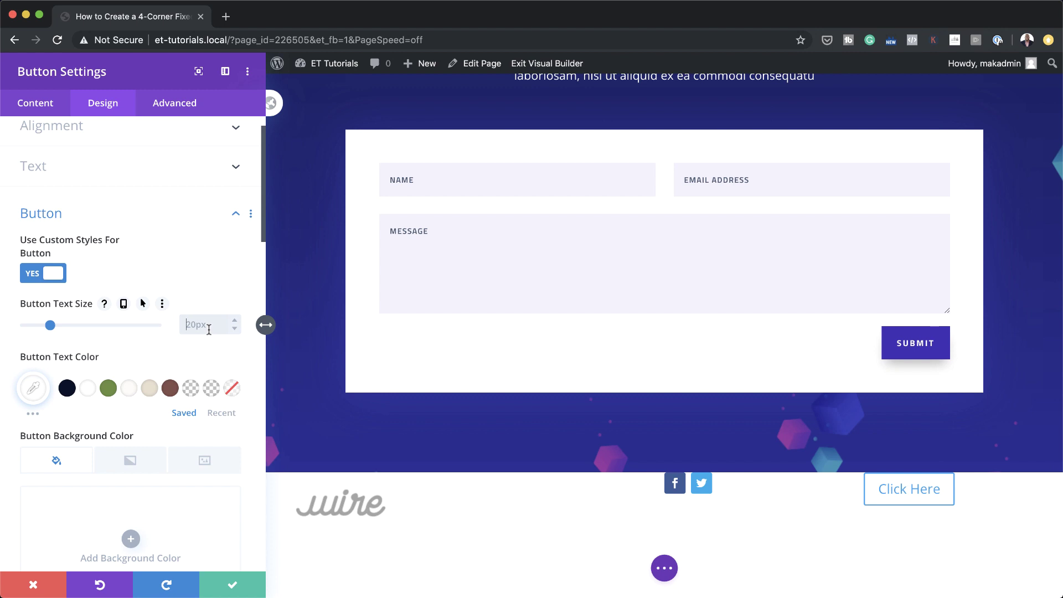
key("Return")
scroll(165, 449, "down", 1)
scroll(165, 449, "down", 4)
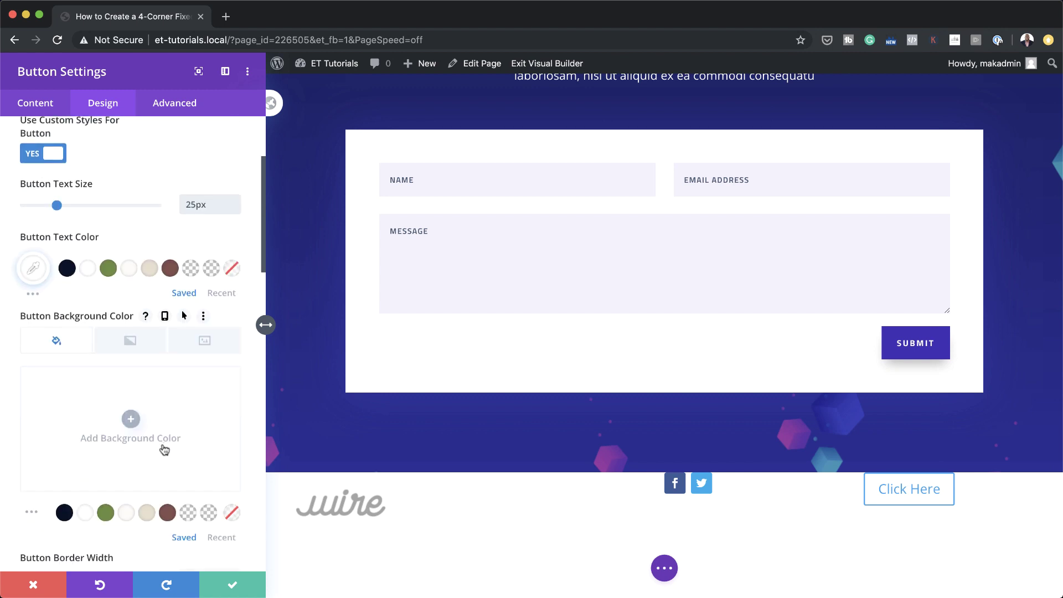
- Give the Mine for Bitcoin button a linear background gradient from dark indigo to #185475
left_click(131, 342)
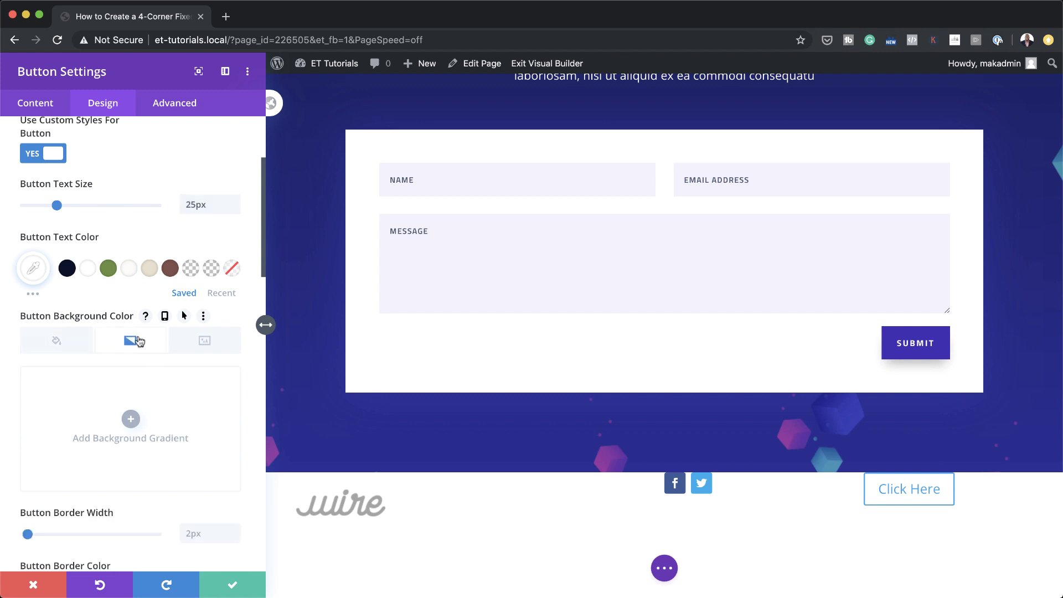
left_click(135, 423)
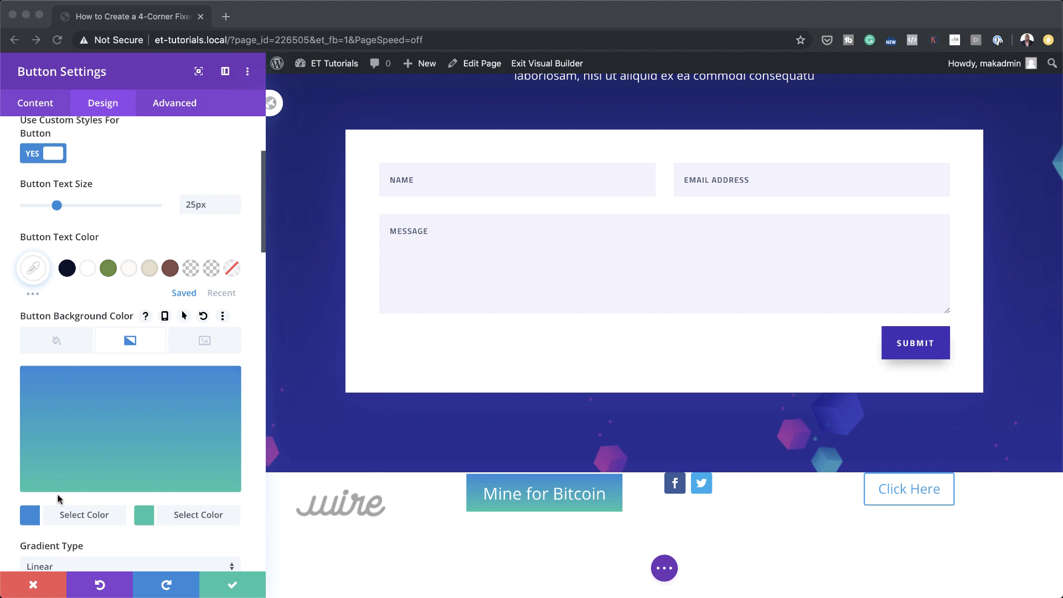
scroll(68, 435, "down", 3)
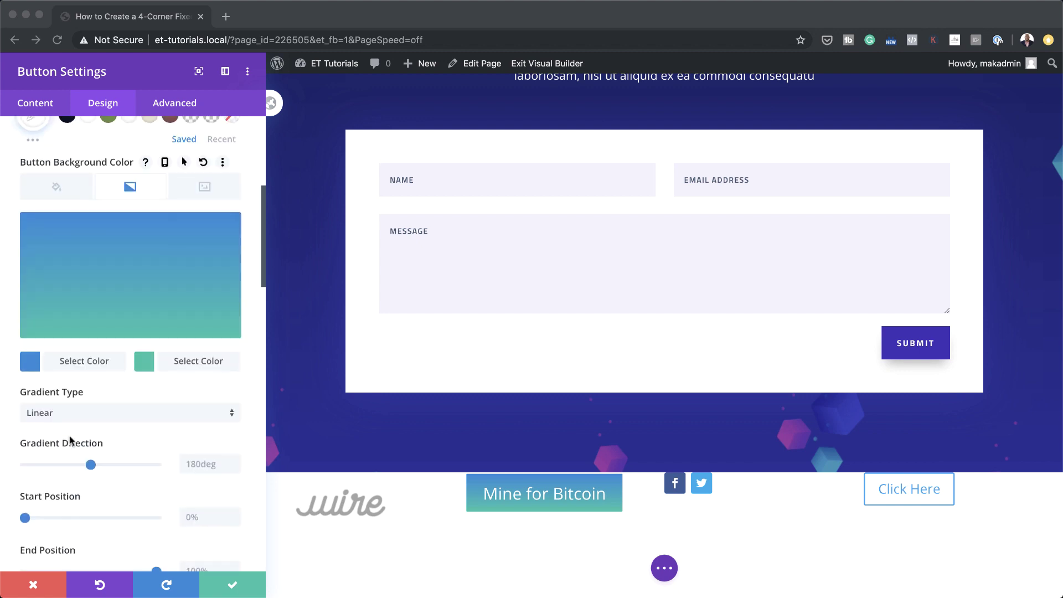
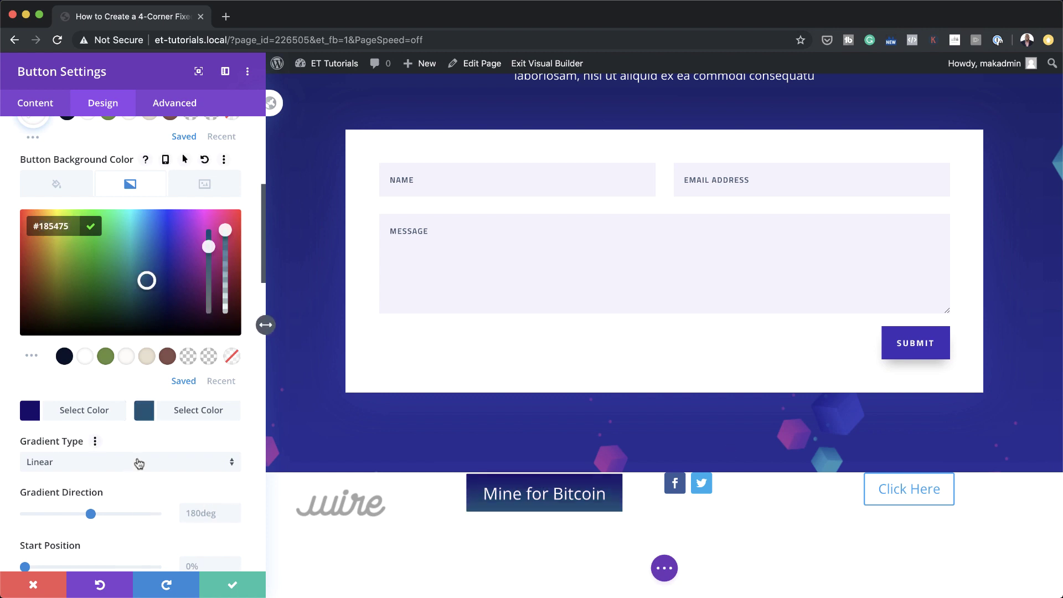
- Set the Mine for Bitcoin button's border radius to 7px
scroll(145, 498, "down", 2)
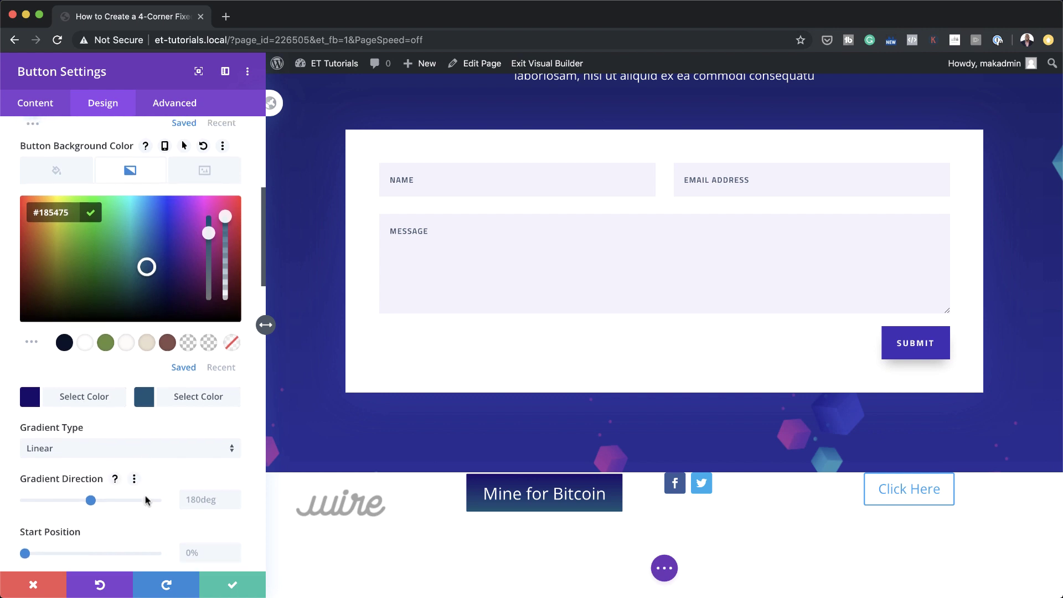
scroll(145, 500, "down", 6)
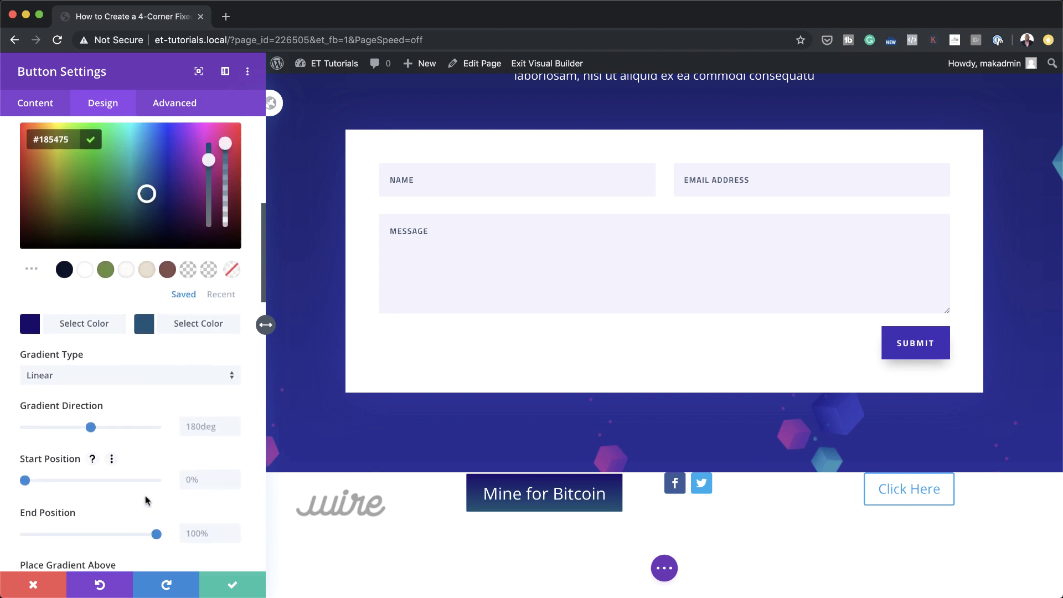
scroll(147, 498, "down", 3)
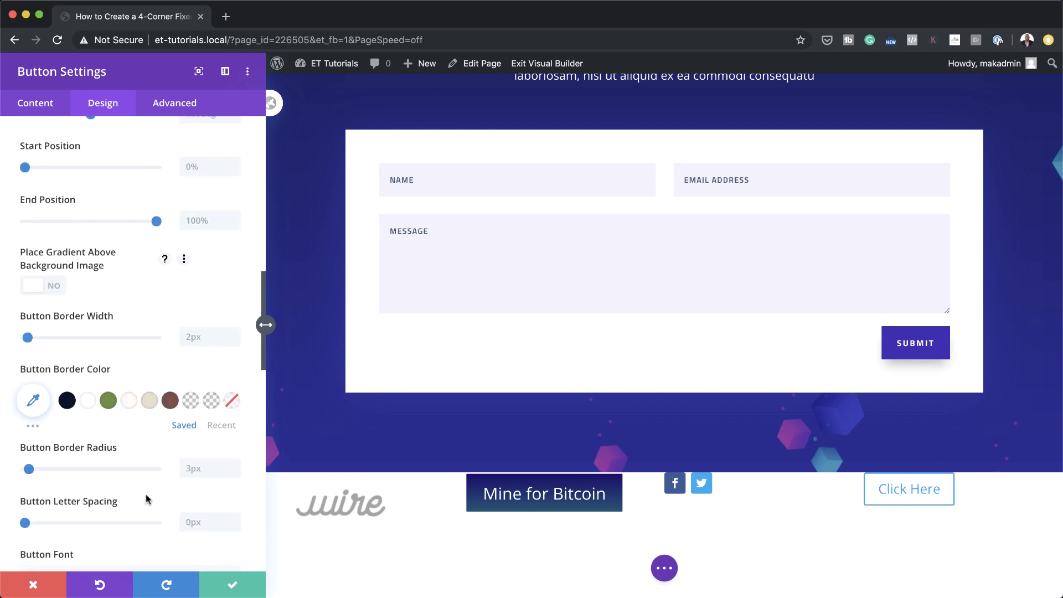
left_click(188, 464)
scroll(187, 460, "down", 1)
type("7")
- Choose the cone icon as the Mine for Bitcoin button's icon and color it white
scroll(150, 387, "down", 6)
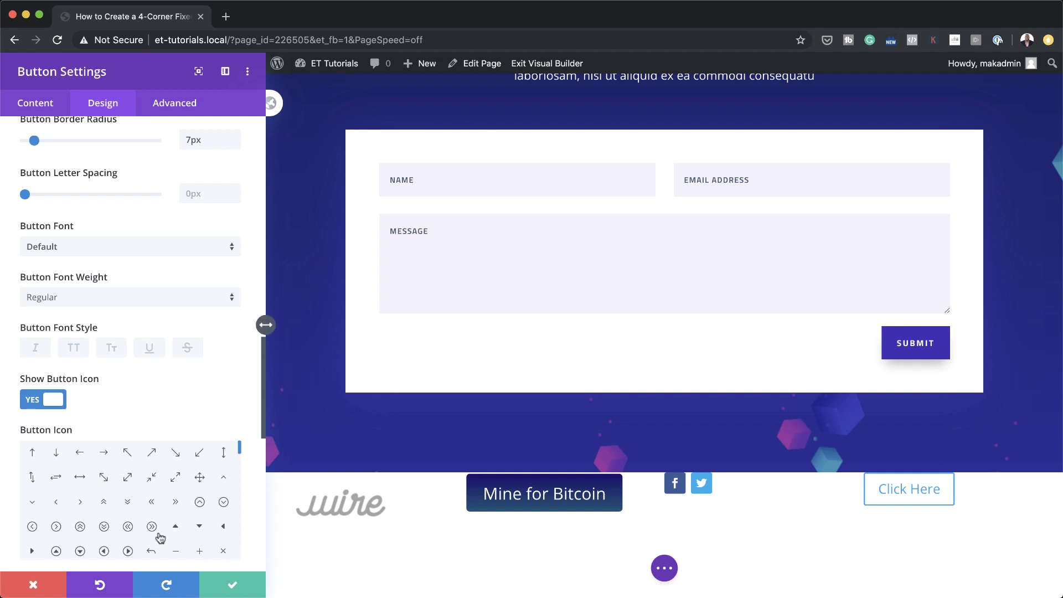
scroll(156, 538, "down", 3)
scroll(156, 539, "down", 5)
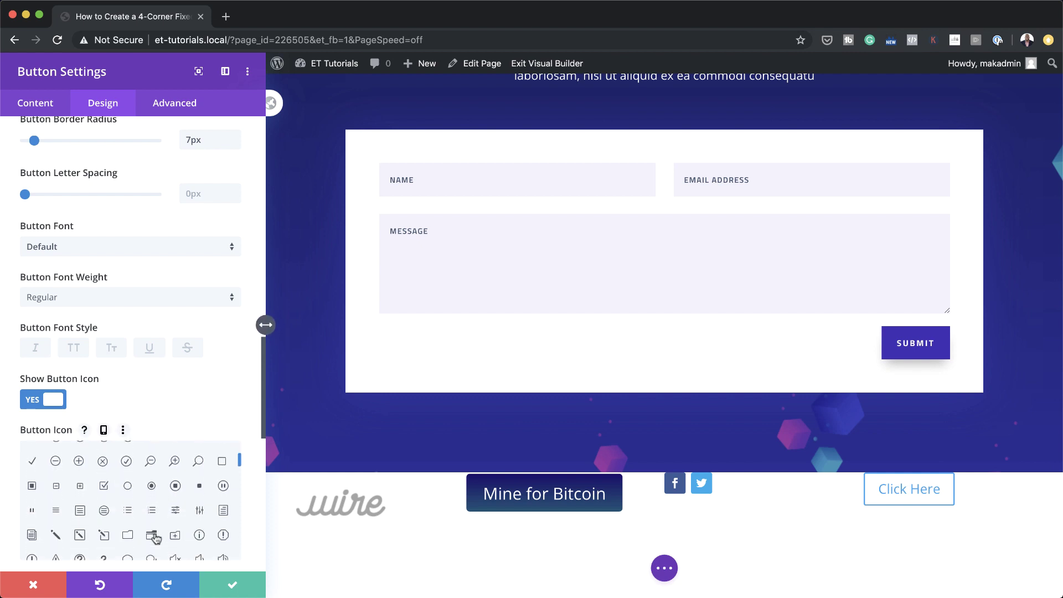
scroll(156, 539, "down", 3)
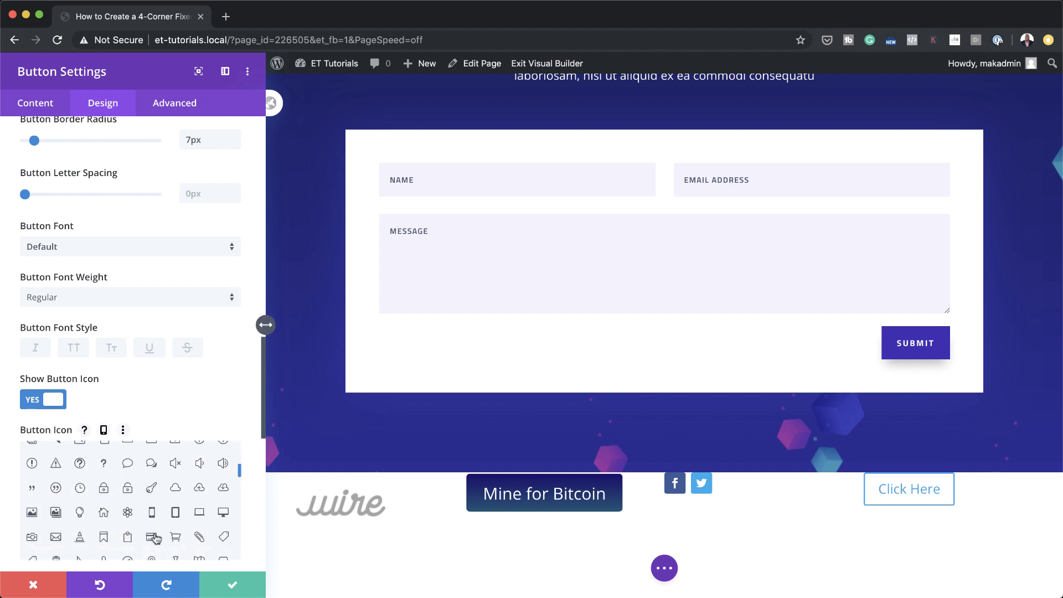
scroll(154, 538, "down", 1)
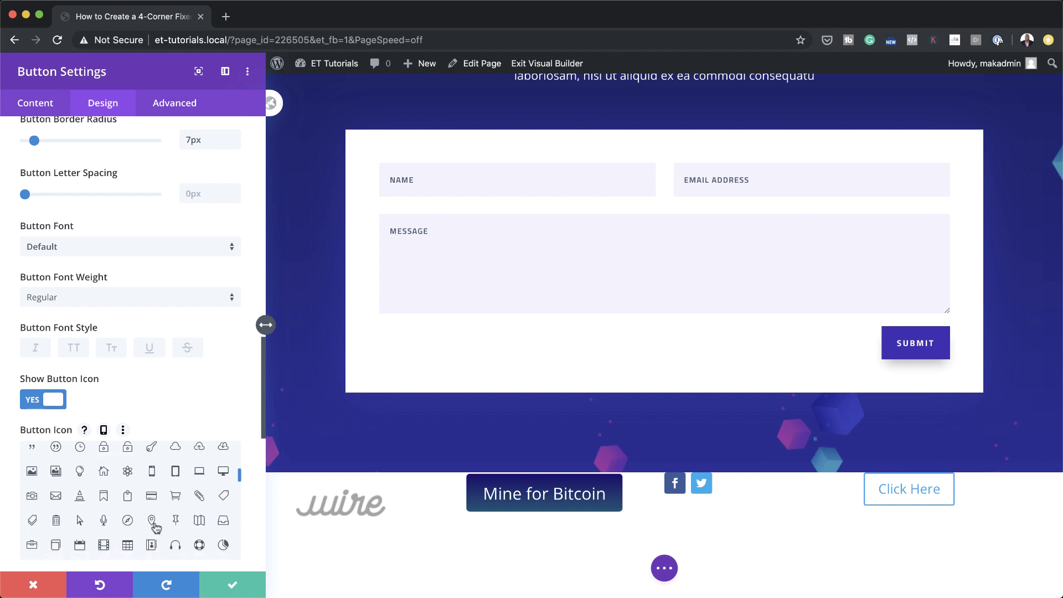
left_click(82, 500)
scroll(82, 503, "down", 5)
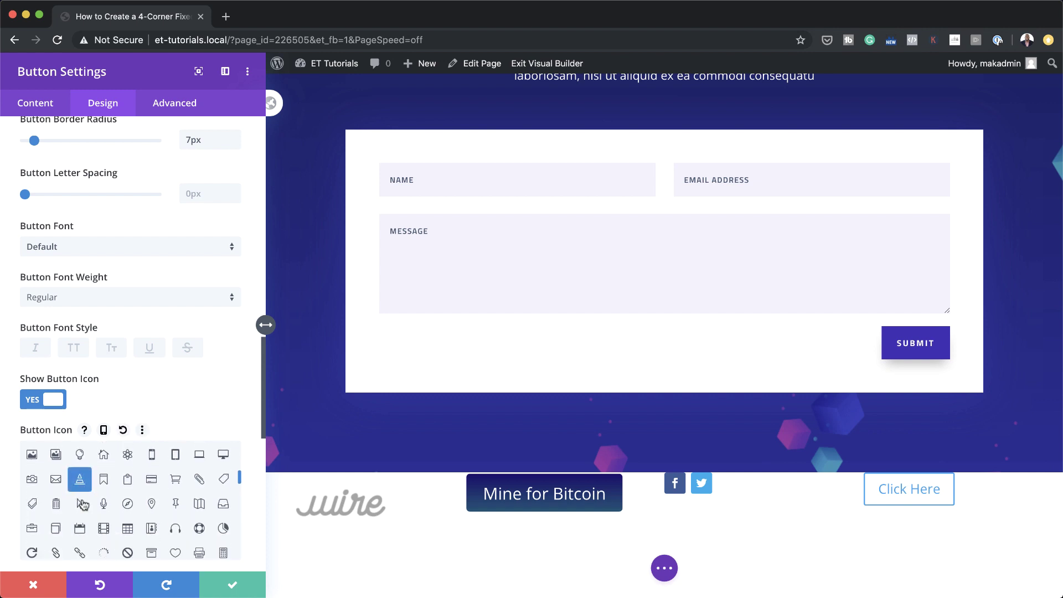
scroll(257, 529, "down", 4)
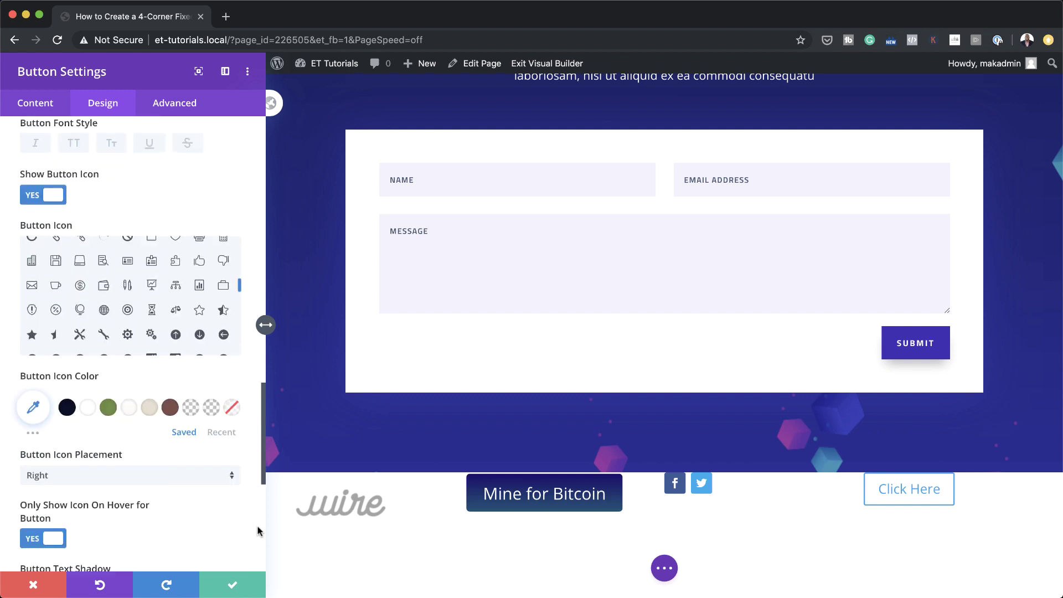
left_click(89, 410)
- Set the Mine for Bitcoin button's font to Titillium Web
scroll(147, 452, "up", 6)
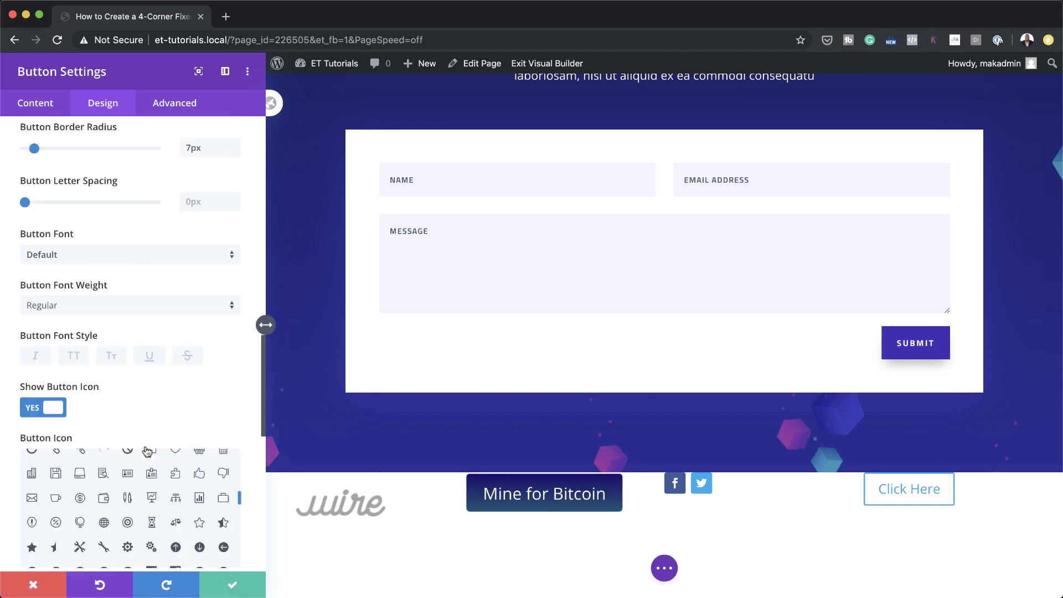
scroll(147, 452, "up", 7)
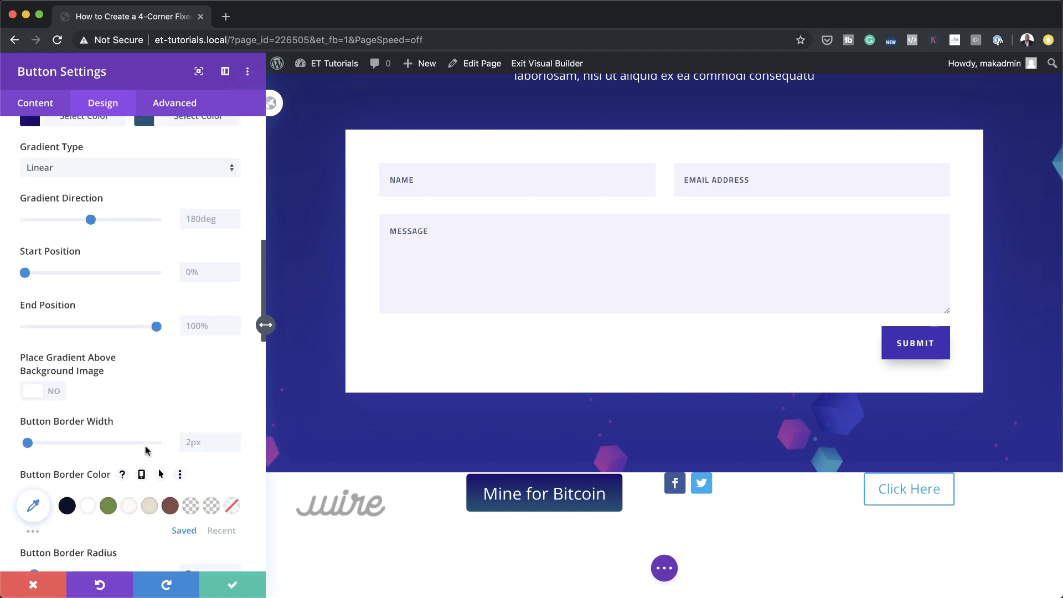
scroll(147, 450, "up", 6)
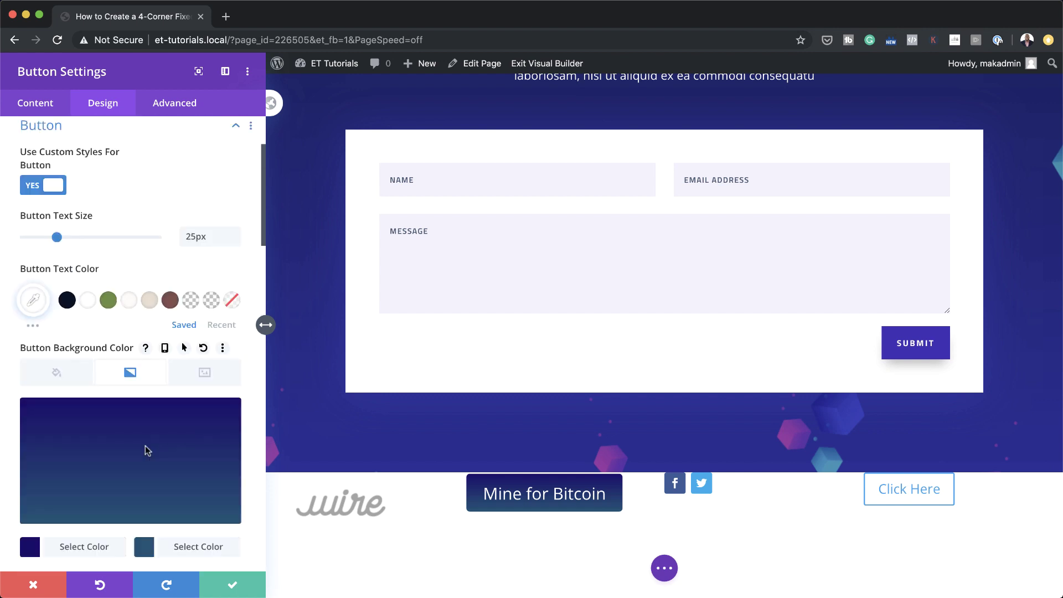
scroll(146, 449, "up", 1)
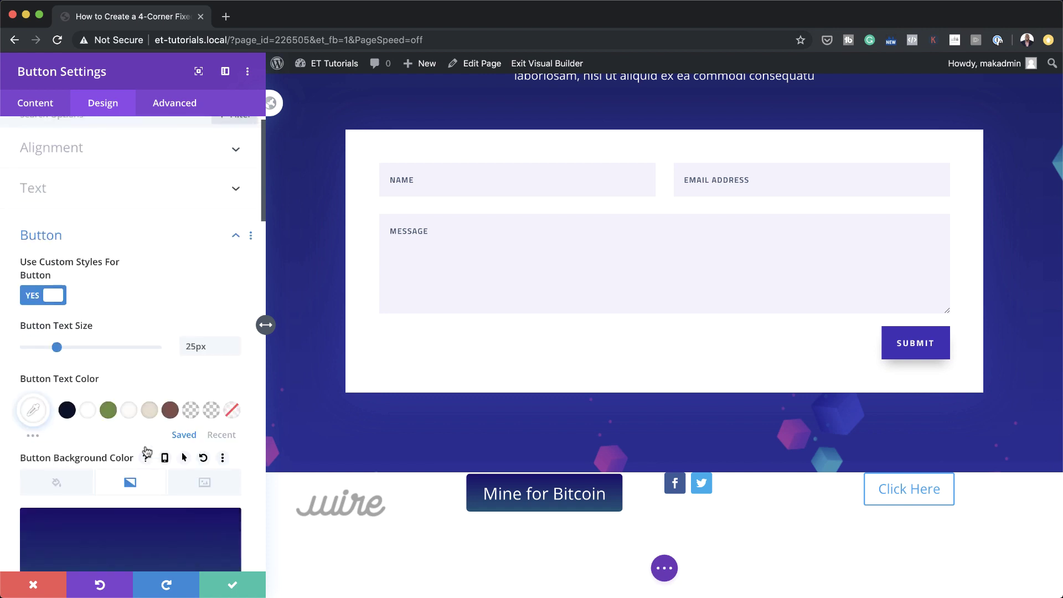
scroll(147, 451, "down", 9)
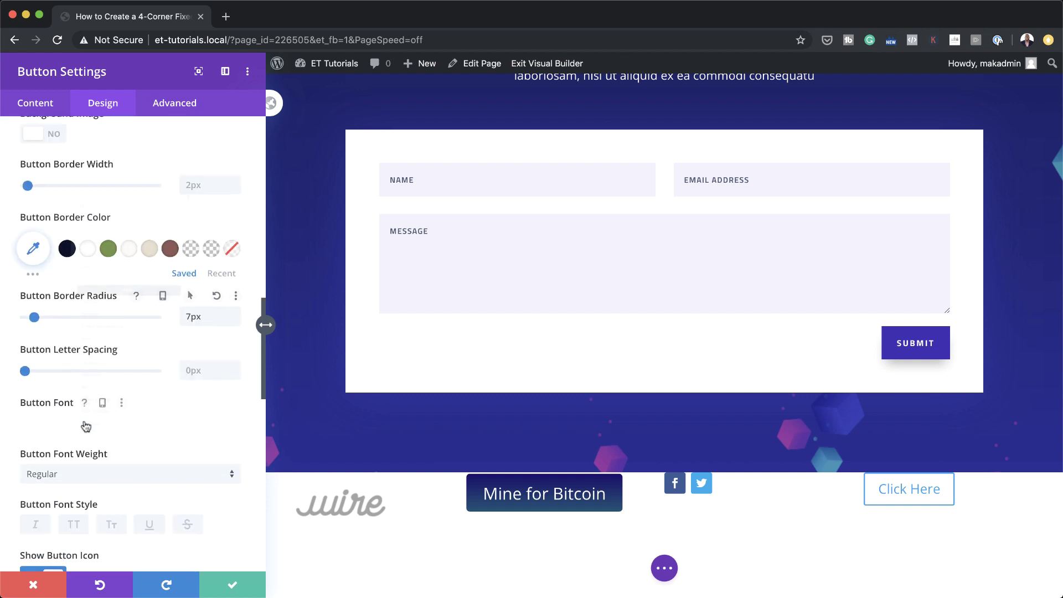
left_click(84, 425)
left_click(180, 114)
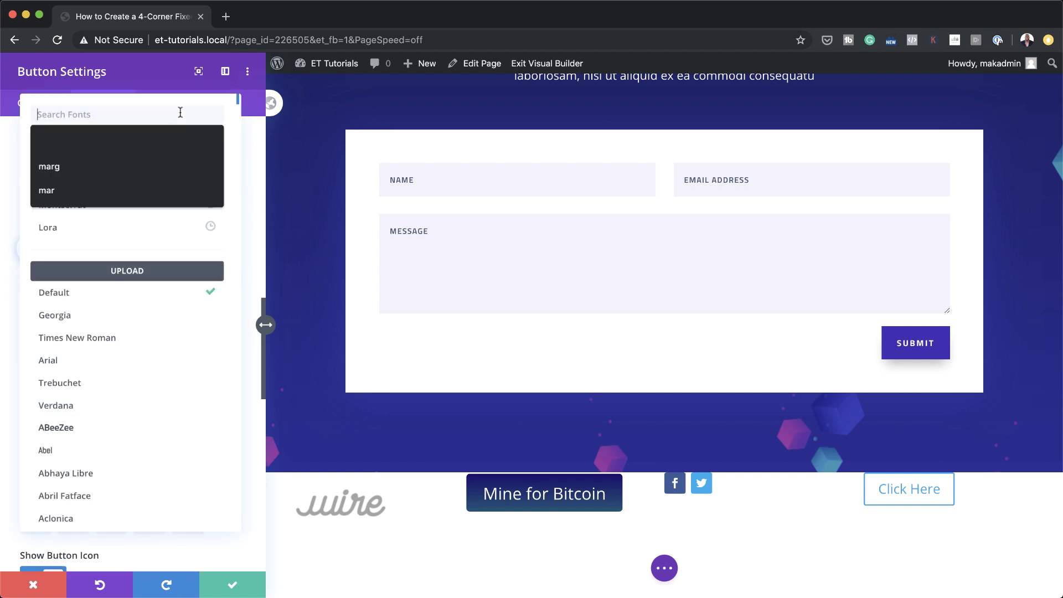
type("tit")
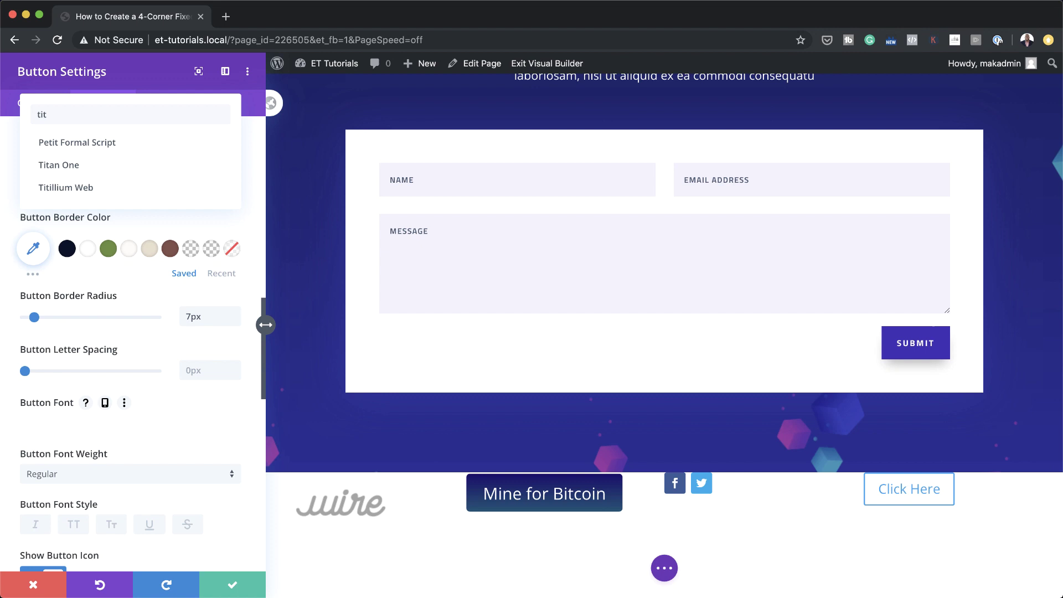
left_click(93, 189)
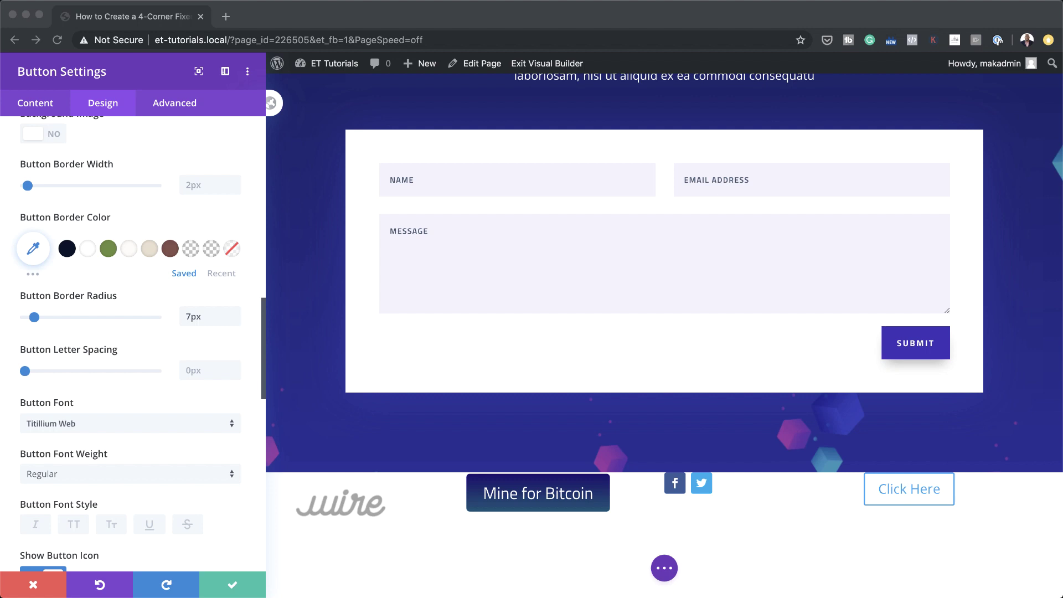
- Add custom CSS to the Mine for Bitcoin button's main element: position: fixed; bottom: 0; left: 0; and save the module
left_click(179, 105)
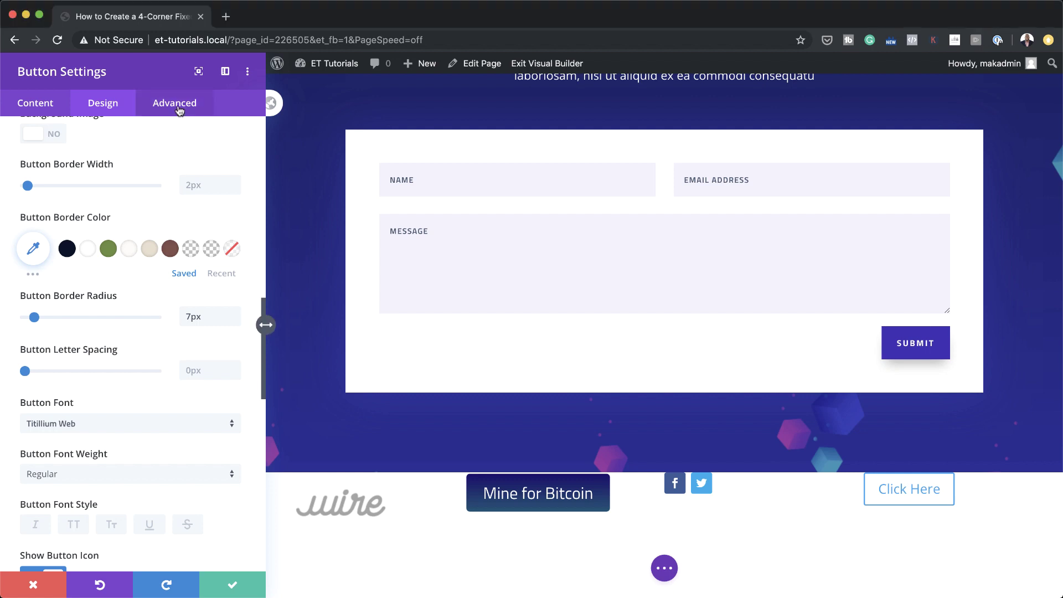
left_click(84, 204)
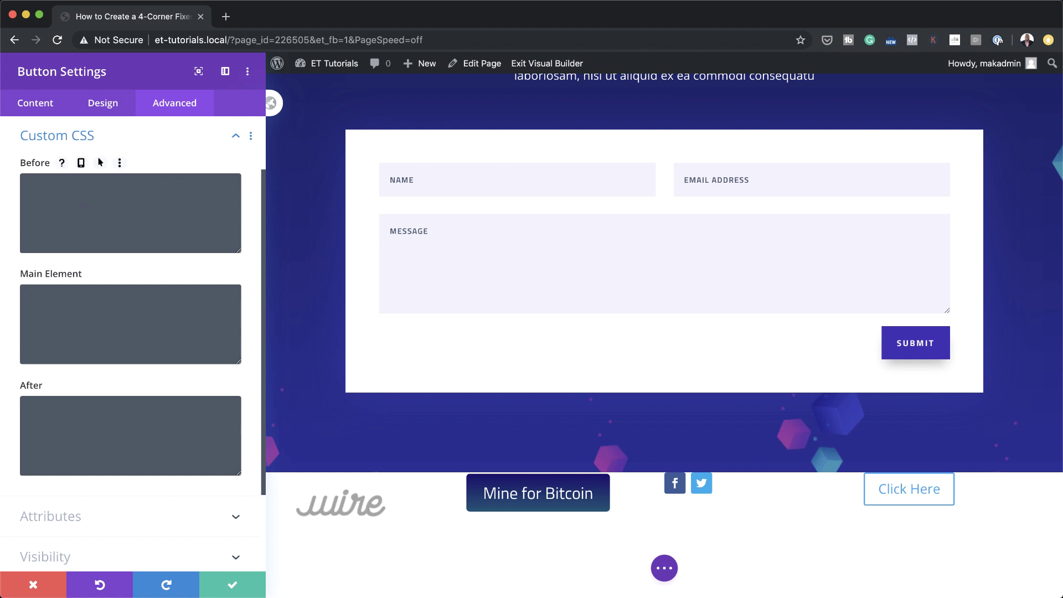
left_click(120, 296)
type("position: fixed; bottom: 0; left: 0;")
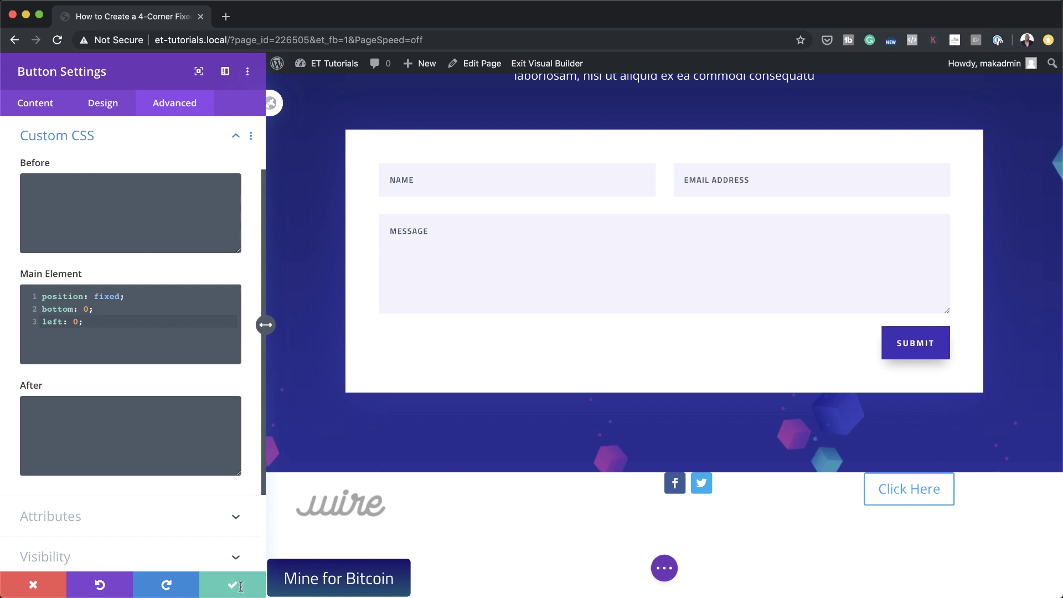
left_click(232, 585)
scroll(347, 508, "down", 6)
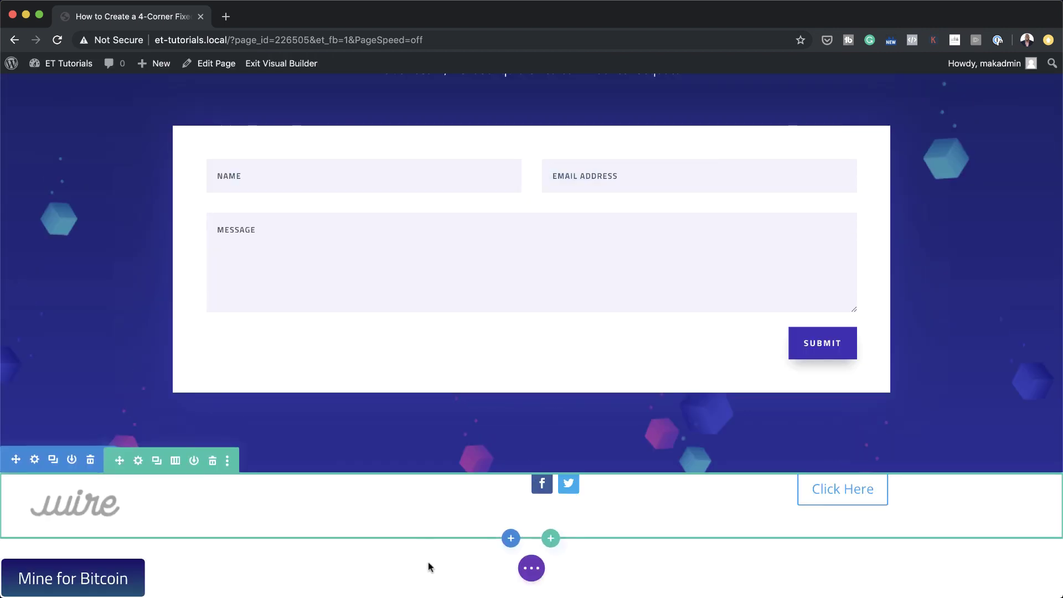
- Add LinkedIn as a third network in the Social Media Follow module
mouse_move(566, 485)
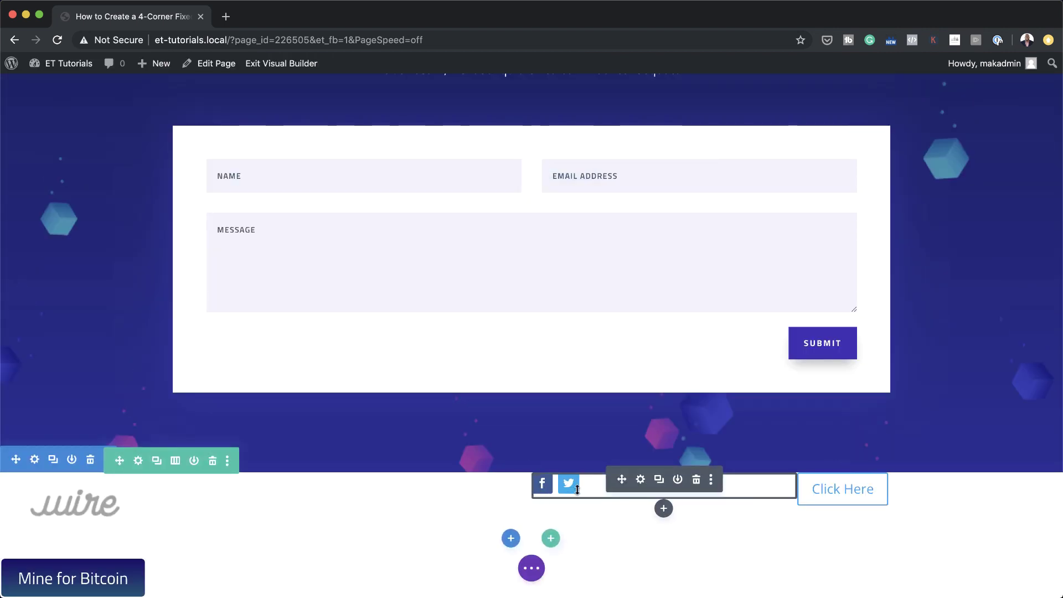
left_click(641, 480)
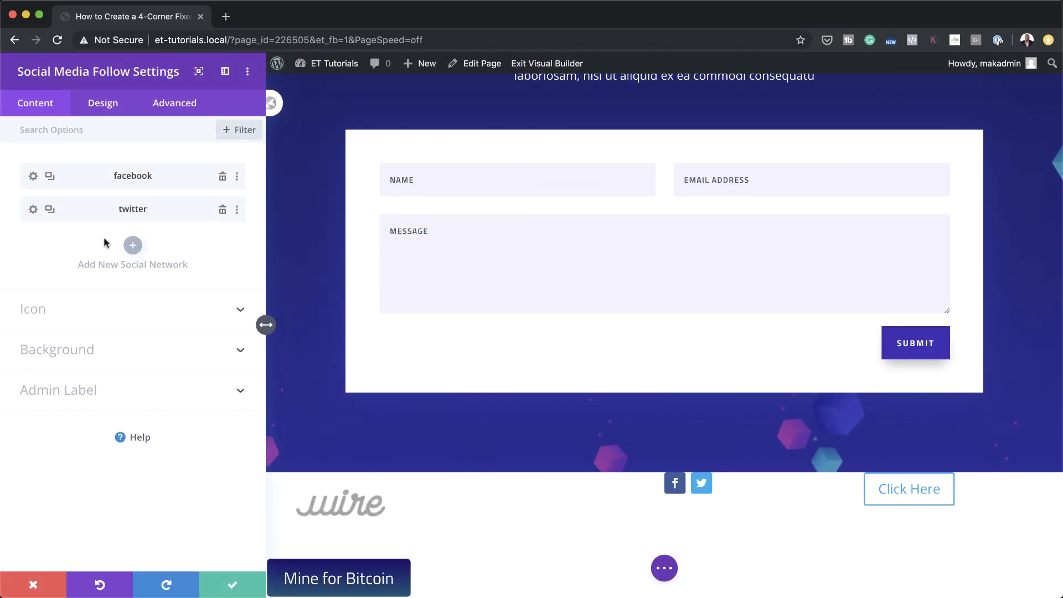
left_click(133, 247)
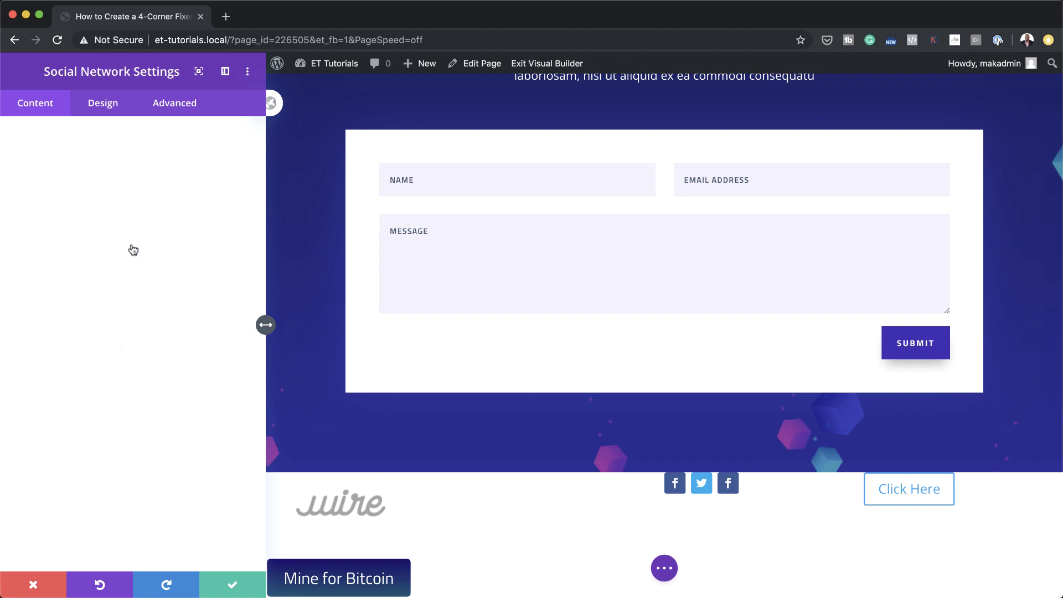
left_click(101, 216)
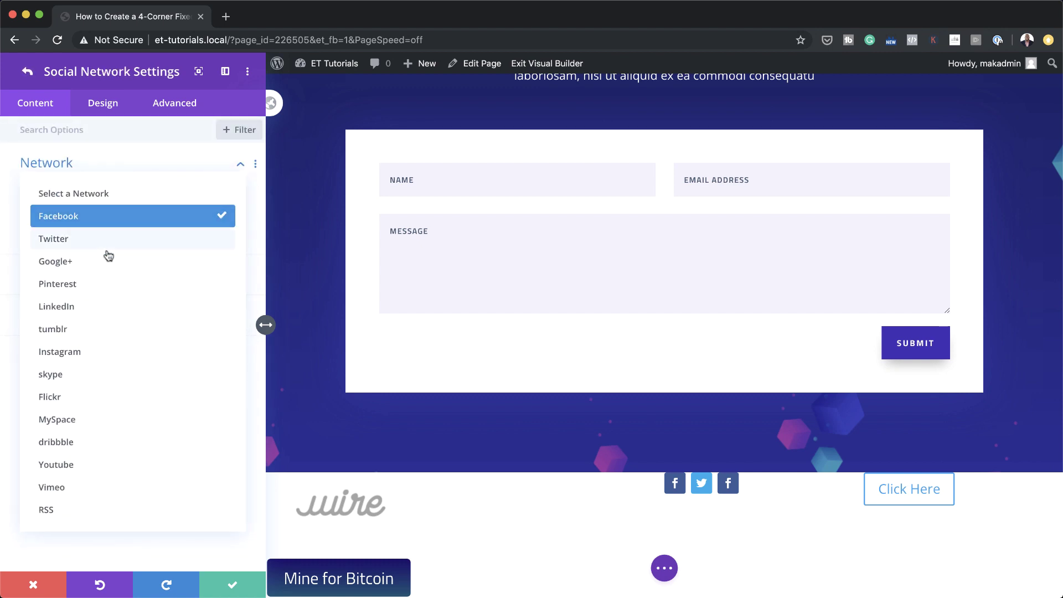
left_click(102, 307)
left_click(30, 73)
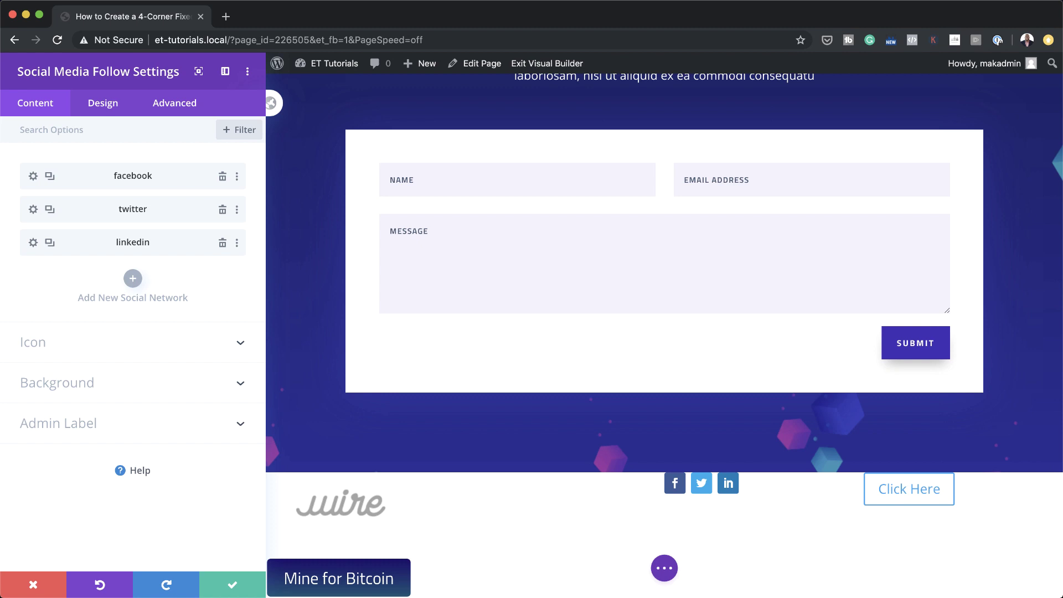
- Color the Facebook icon white (#ffffff) and enable a custom icon size of 25px
left_click(142, 335)
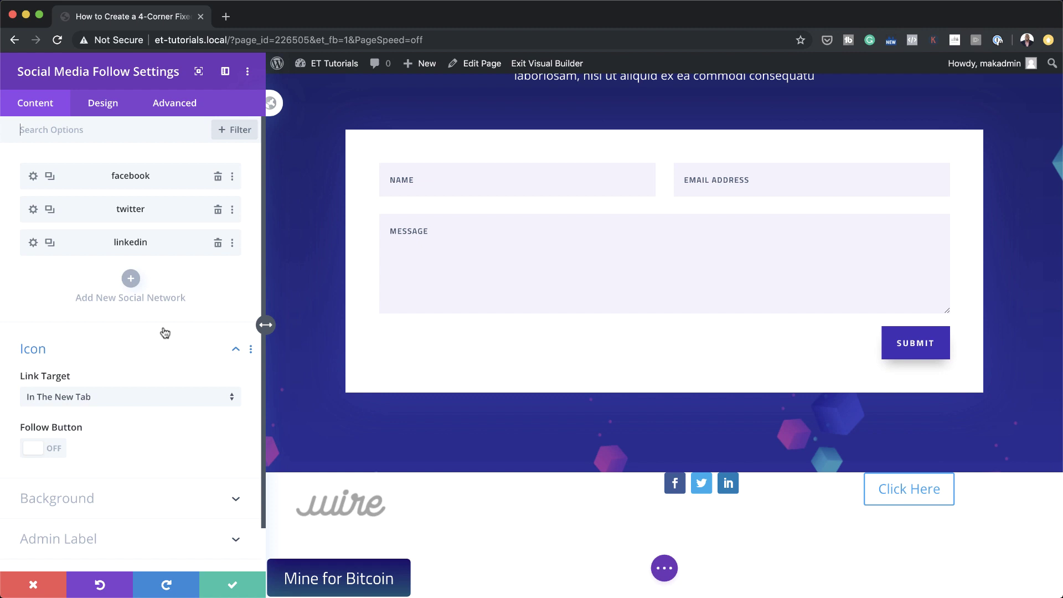
left_click(33, 177)
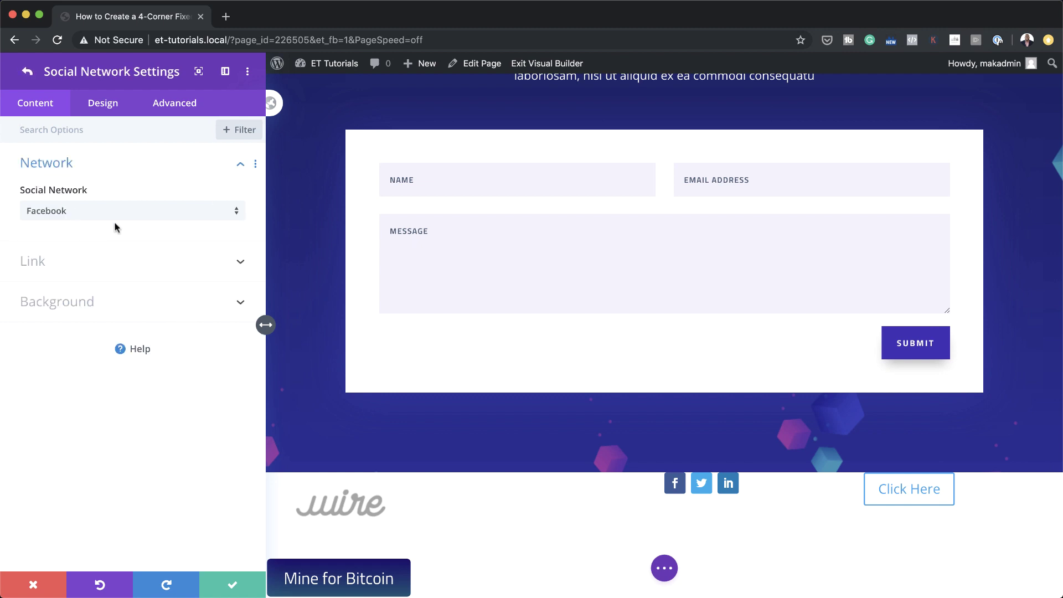
left_click(103, 110)
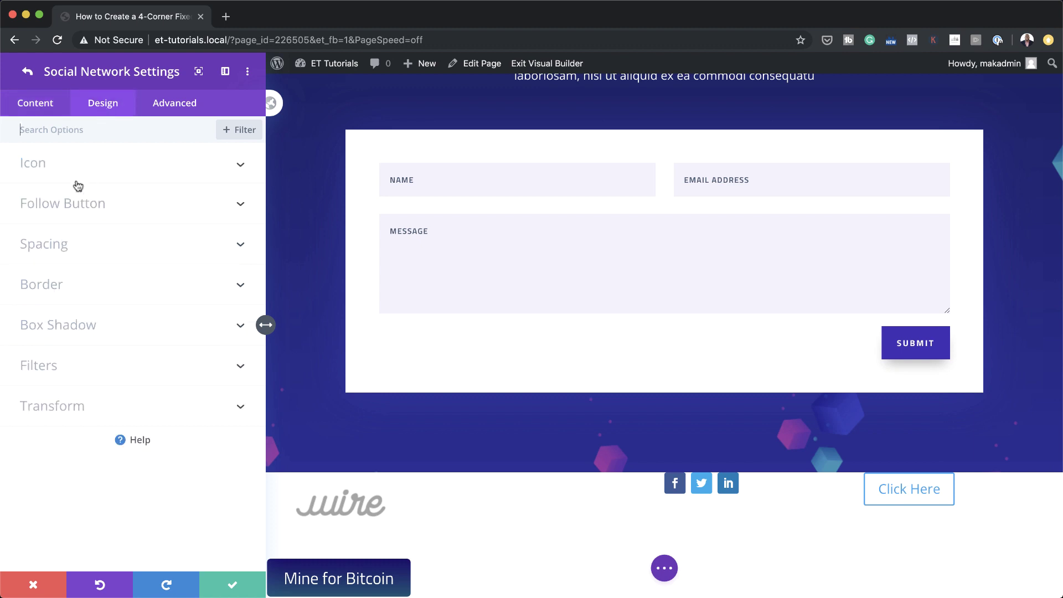
left_click(88, 222)
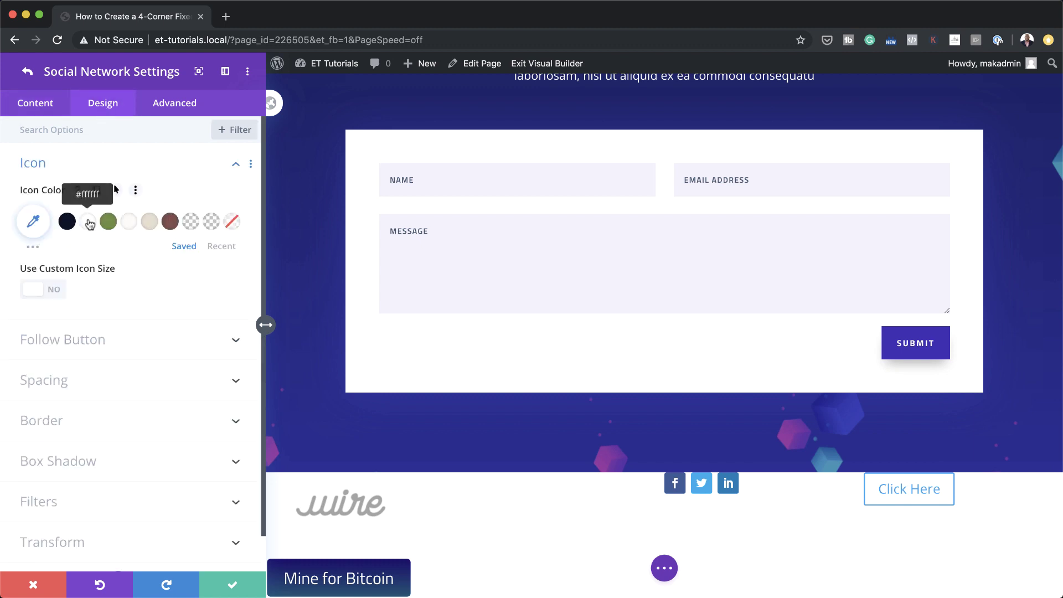
left_click(56, 293)
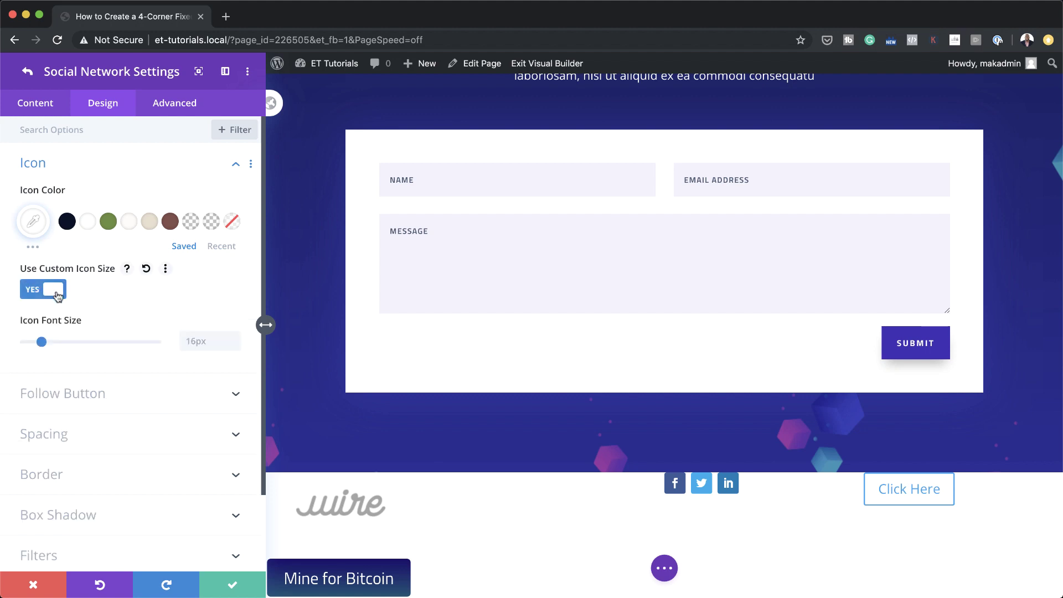
left_click(212, 341)
type("25")
scroll(139, 277, "down", 3)
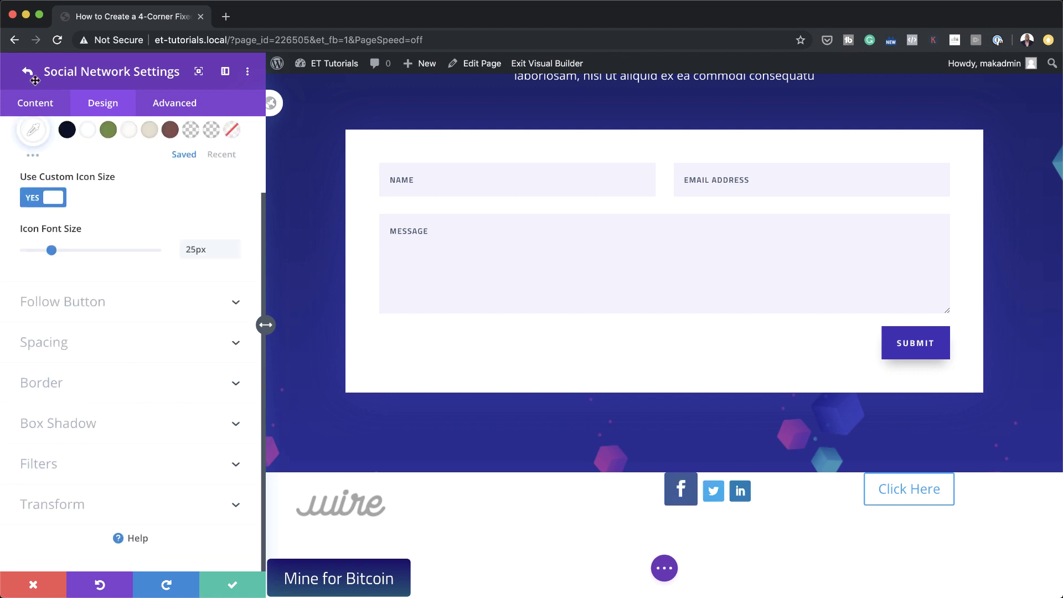
- Give the Facebook item a transparent background and return to the Social Media Follow module's settings
left_click(31, 103)
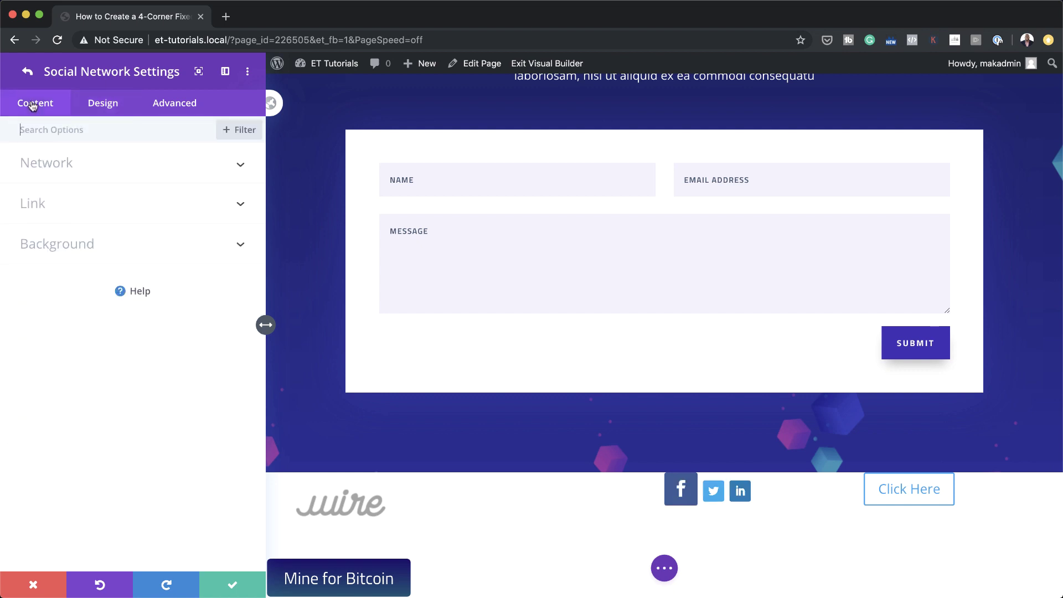
left_click(77, 243)
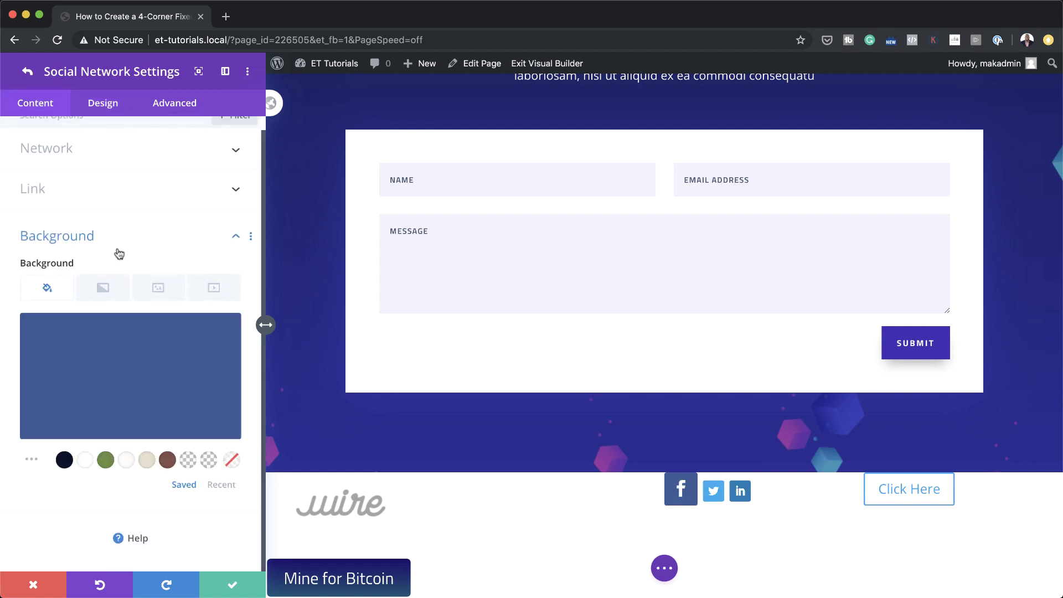
left_click(209, 461)
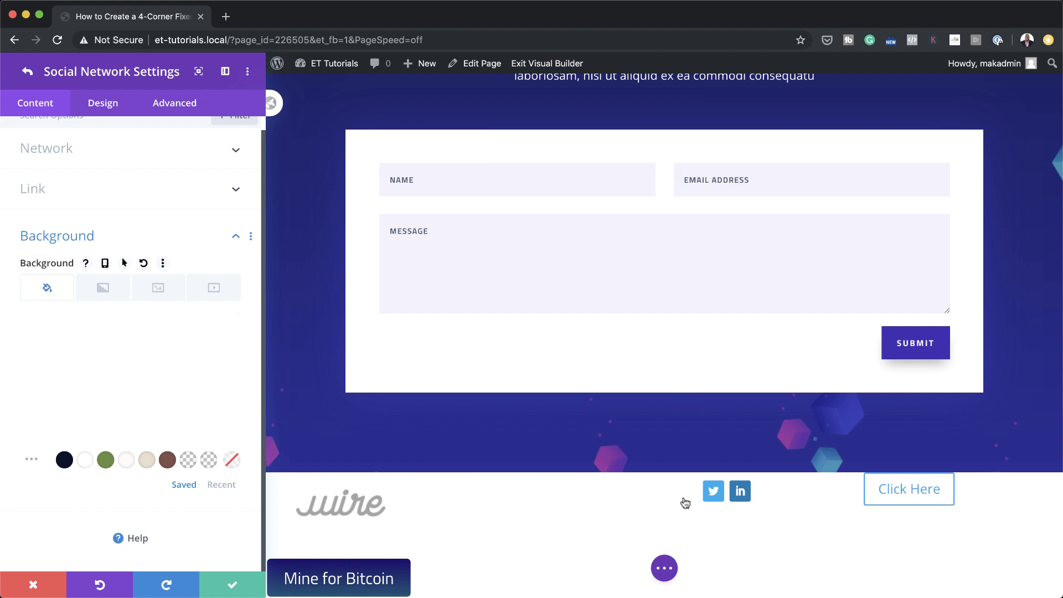
left_click(23, 71)
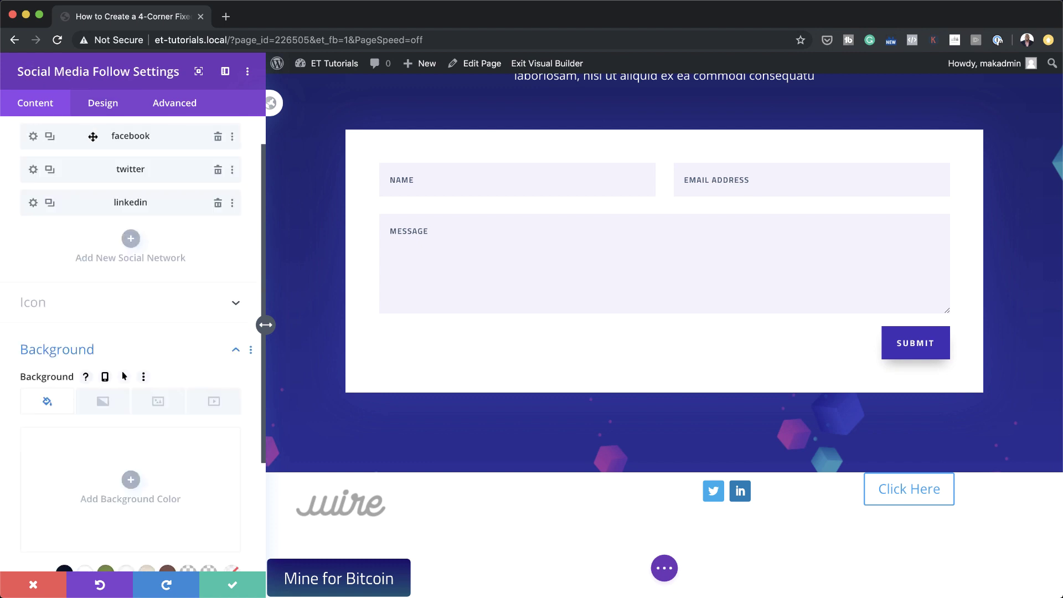
- Copy the Facebook item's styles to the Twitter and LinkedIn items
right_click(93, 137)
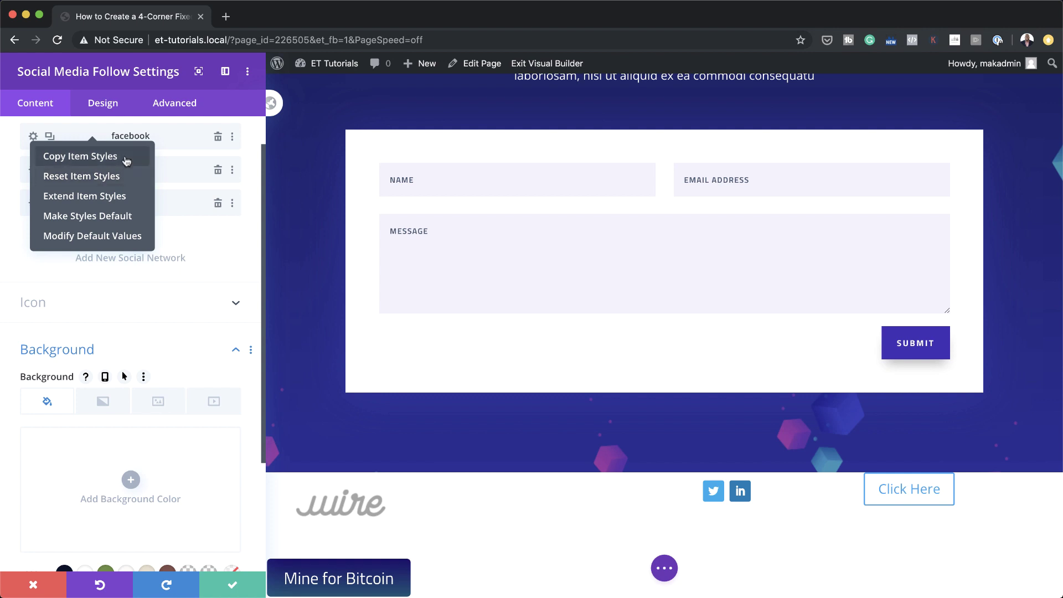
left_click(125, 158)
right_click(89, 170)
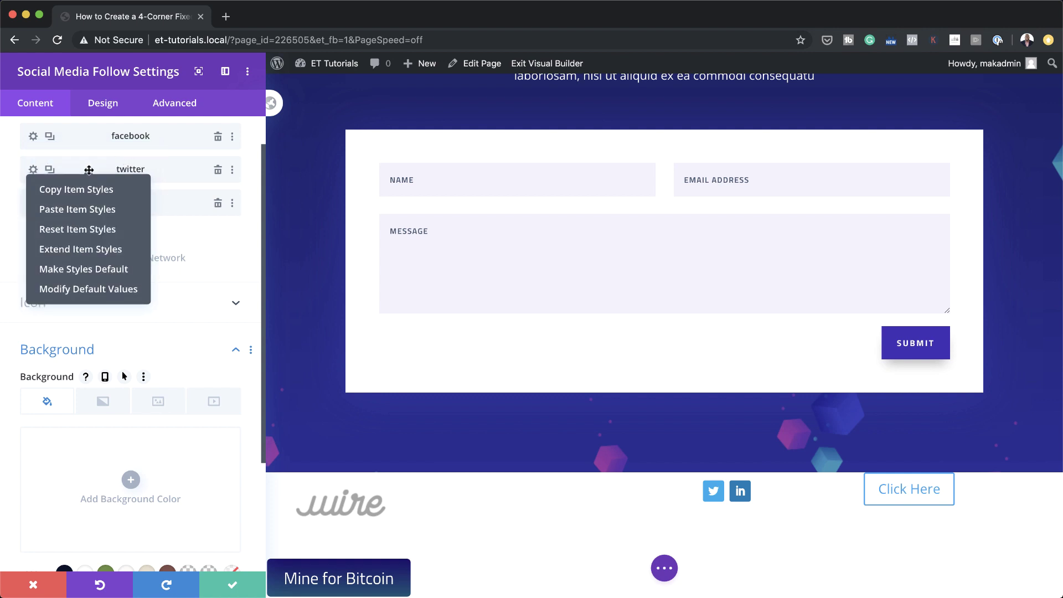
left_click(105, 209)
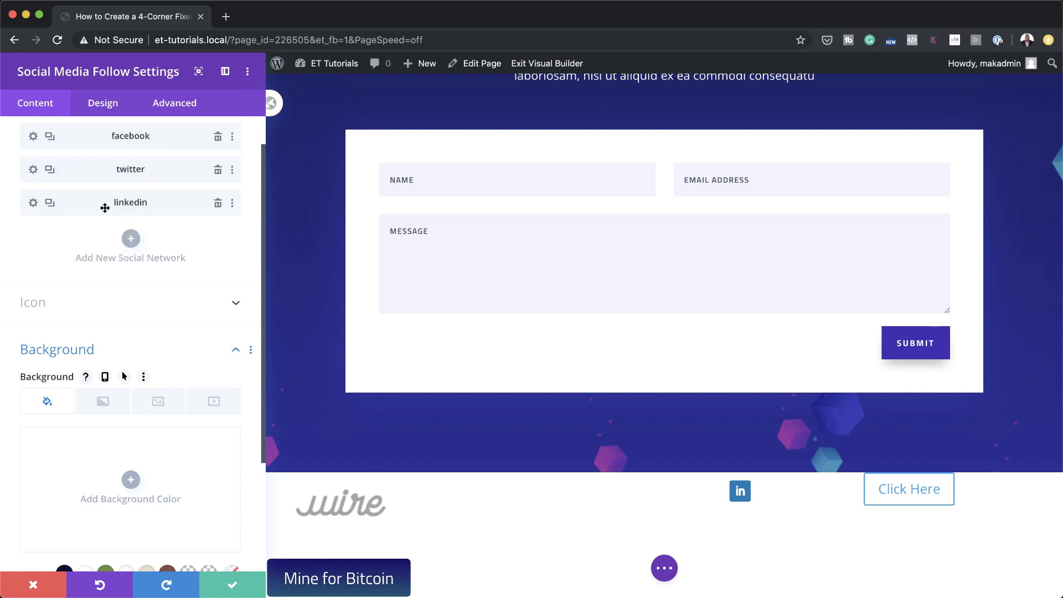
right_click(79, 202)
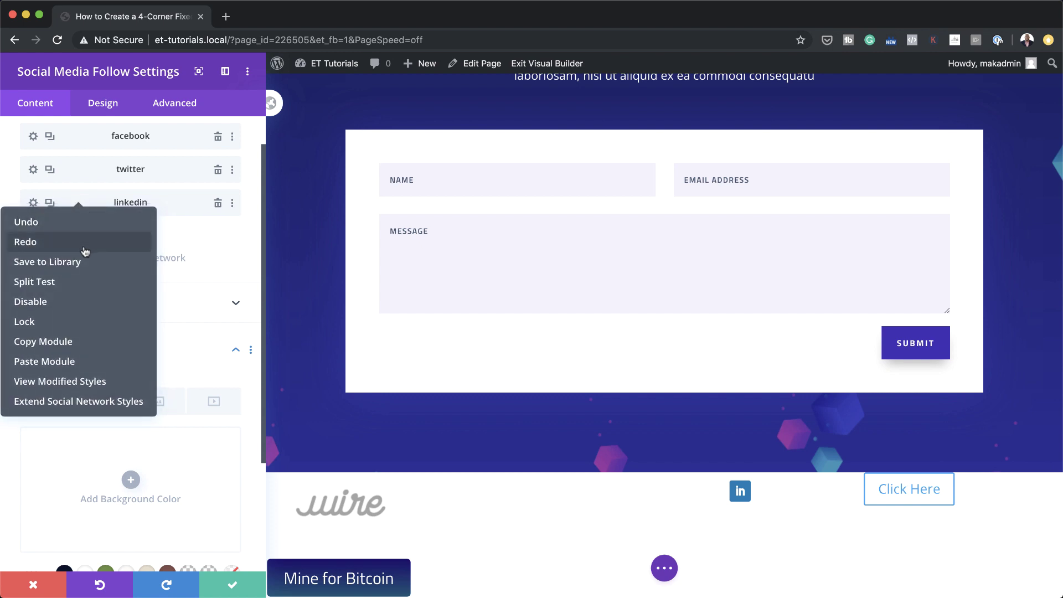
right_click(81, 169)
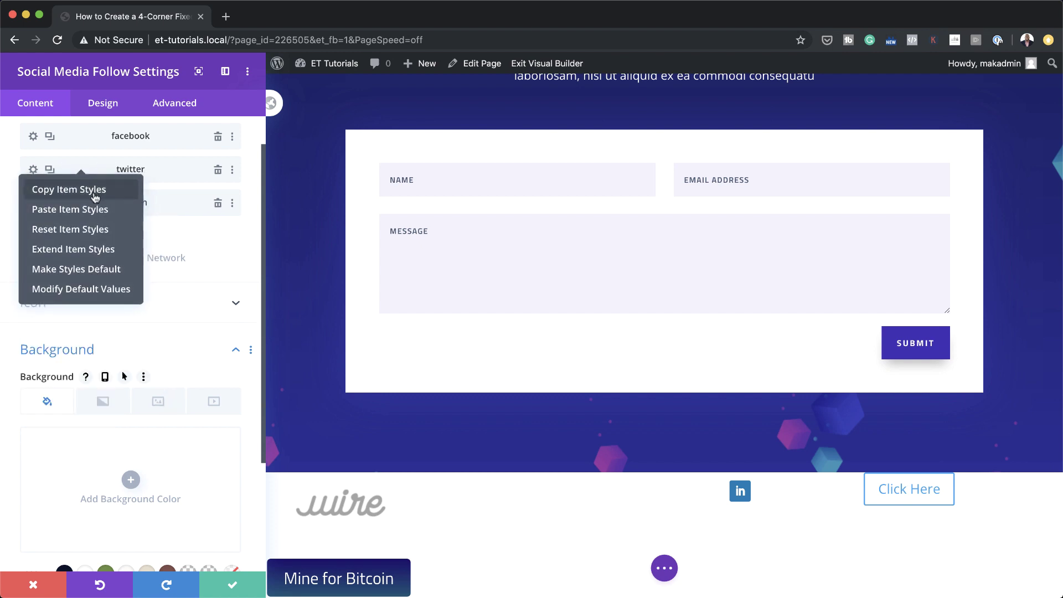
left_click(94, 190)
right_click(88, 202)
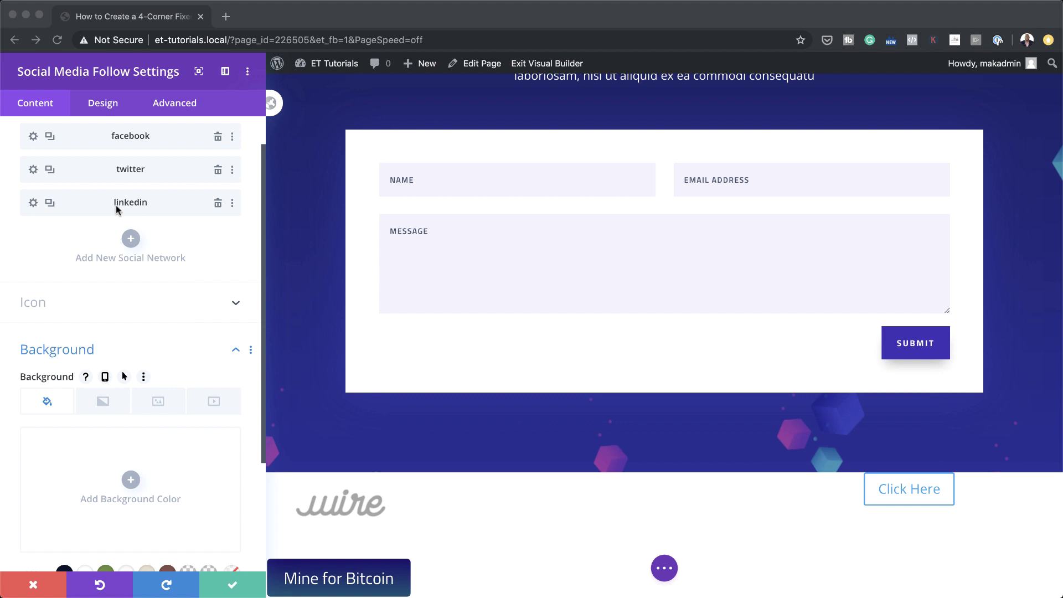
- Add custom CSS to the Social Media Follow module's main element: position: fixed; top: 0; right: 0; and save the module
left_click(171, 105)
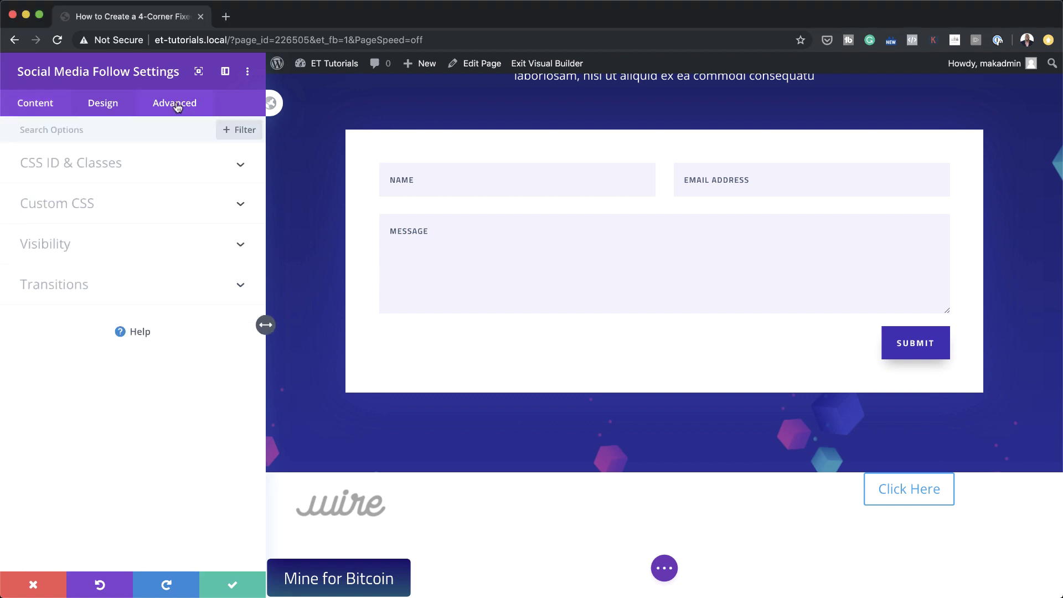
left_click(47, 210)
left_click(46, 295)
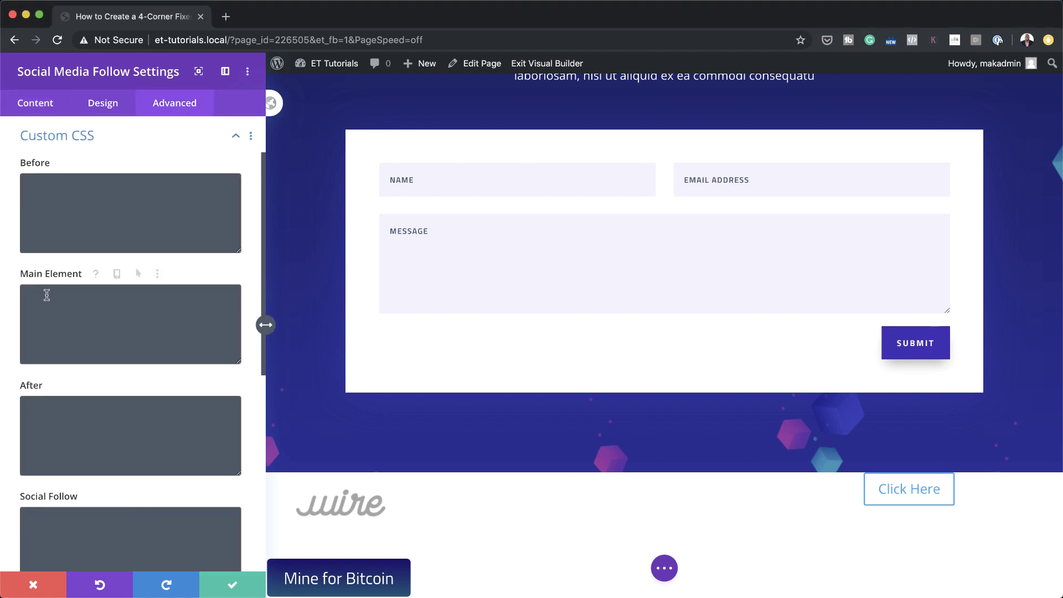
key("super+v")
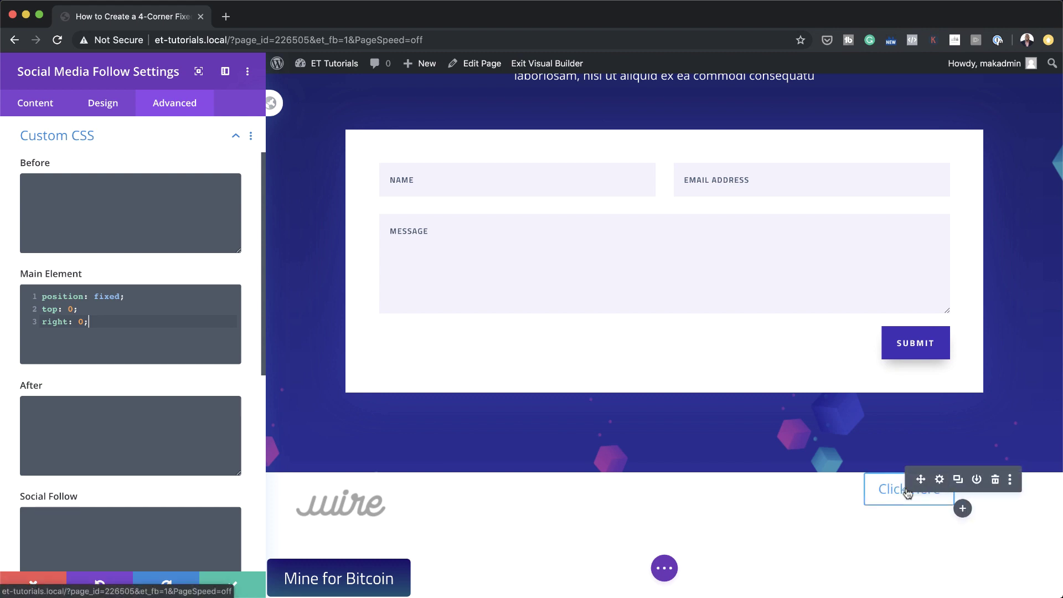
left_click(235, 588)
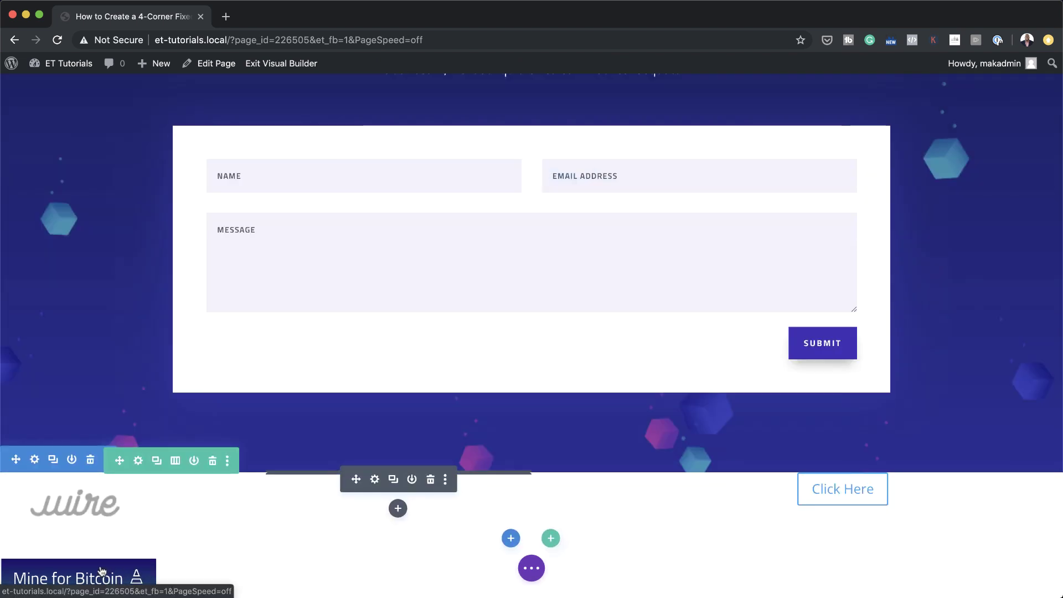
- In wireframe view, copy the Mine for Bitcoin button's module styles to the fourth column's button, then return to desktop view
left_click(531, 570)
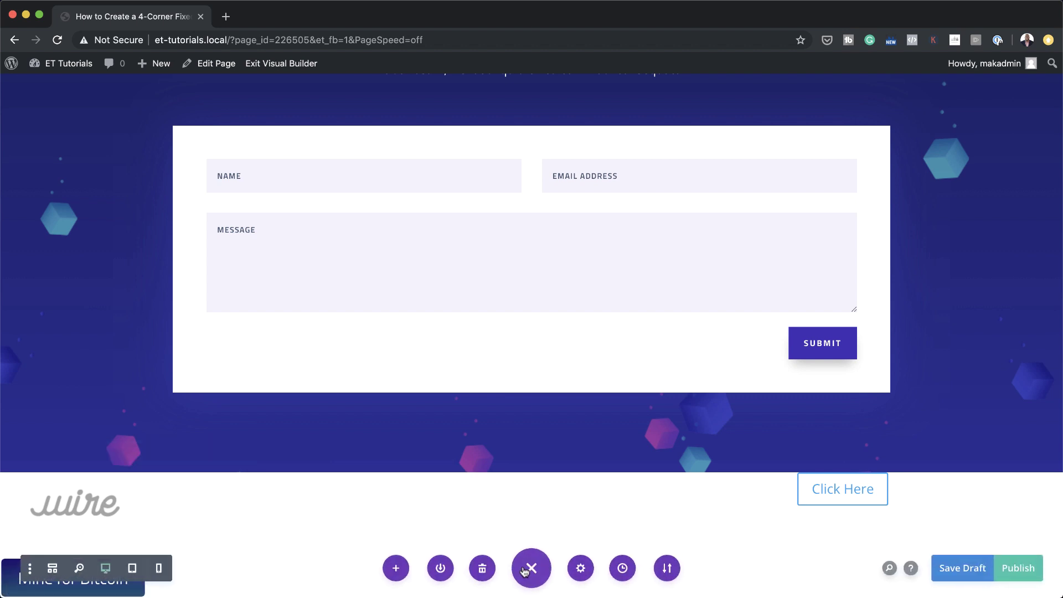
left_click(52, 569)
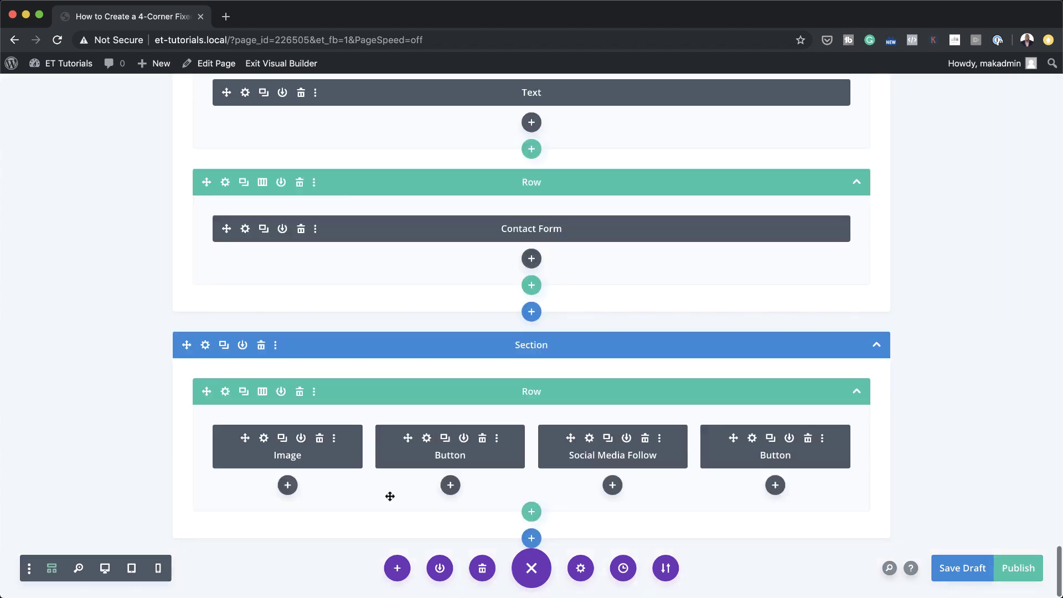
right_click(398, 453)
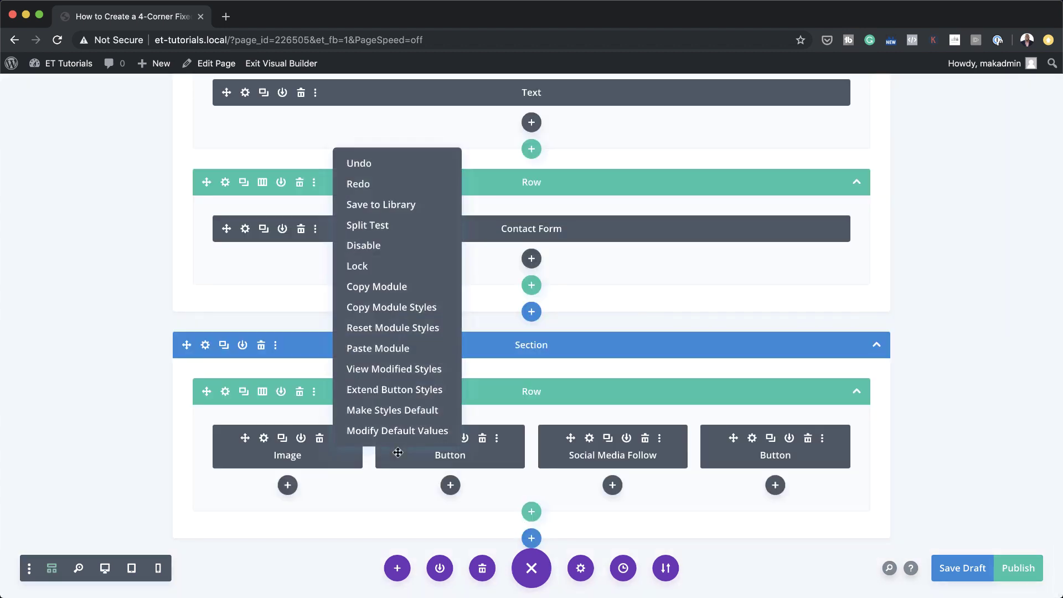
left_click(444, 307)
right_click(725, 453)
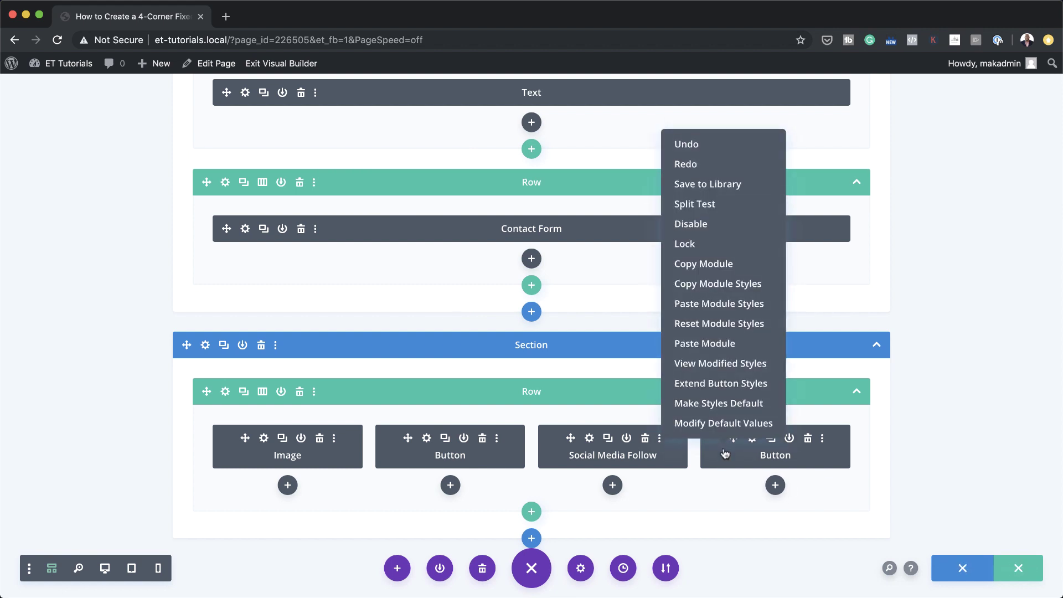
left_click(766, 305)
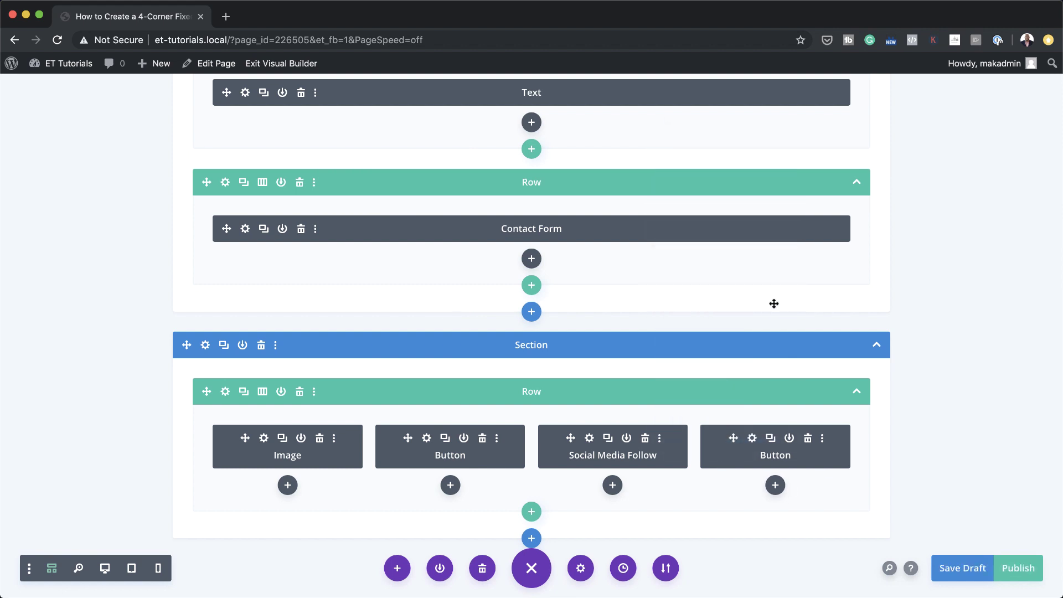
left_click(105, 568)
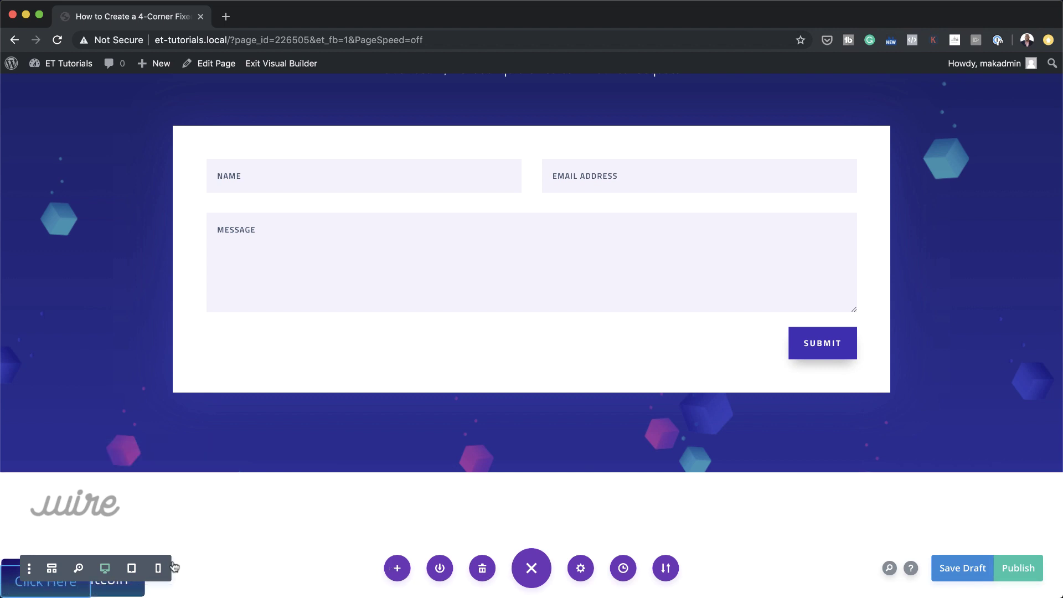
- In wireframe view, set the fourth column's button text to "Read our Blog" and return to desktop view
left_click(539, 570)
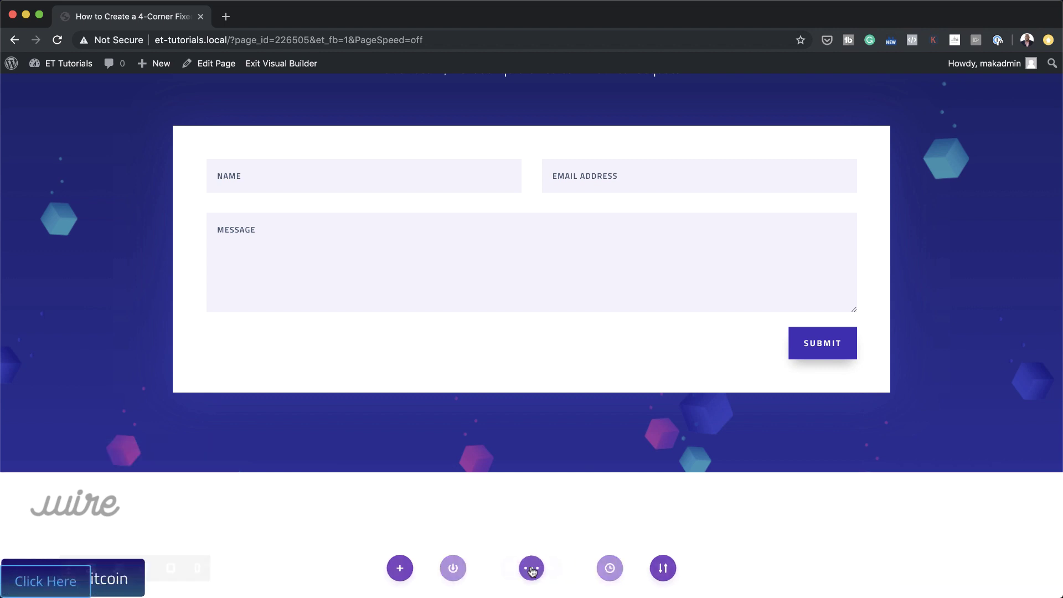
left_click(67, 582)
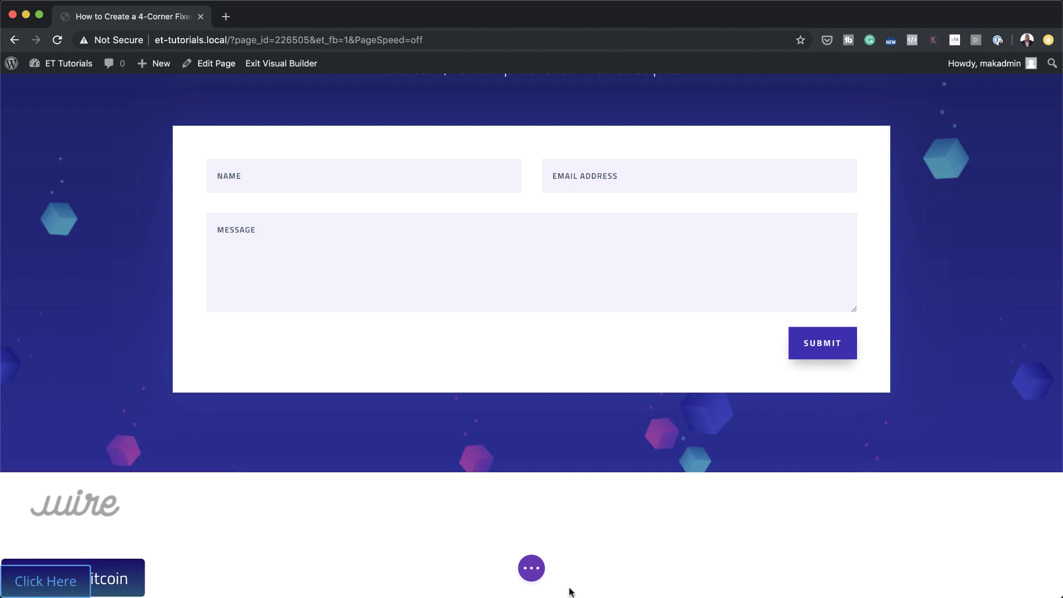
left_click(533, 569)
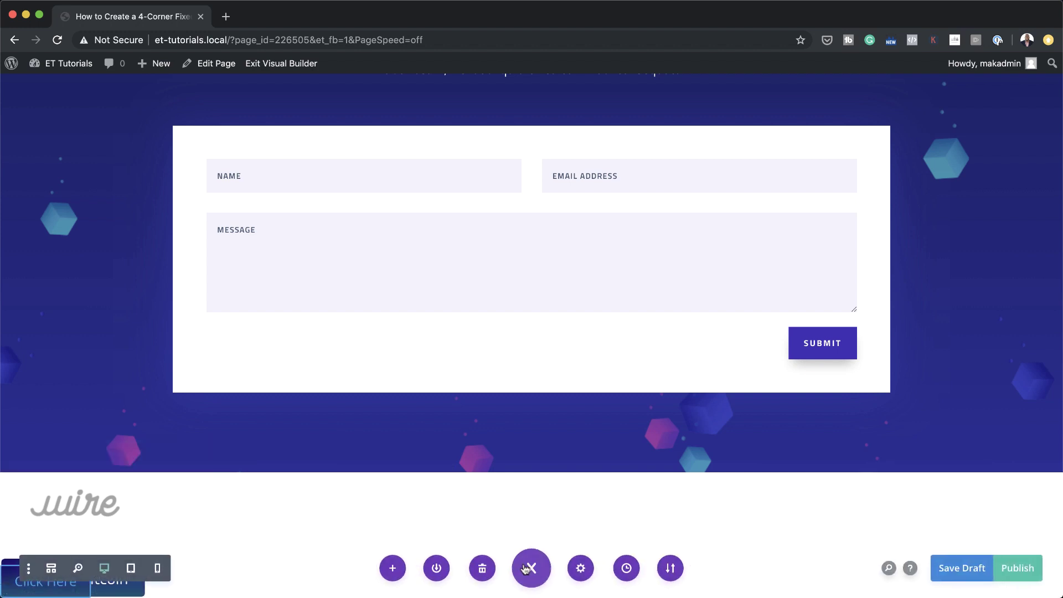
left_click(53, 568)
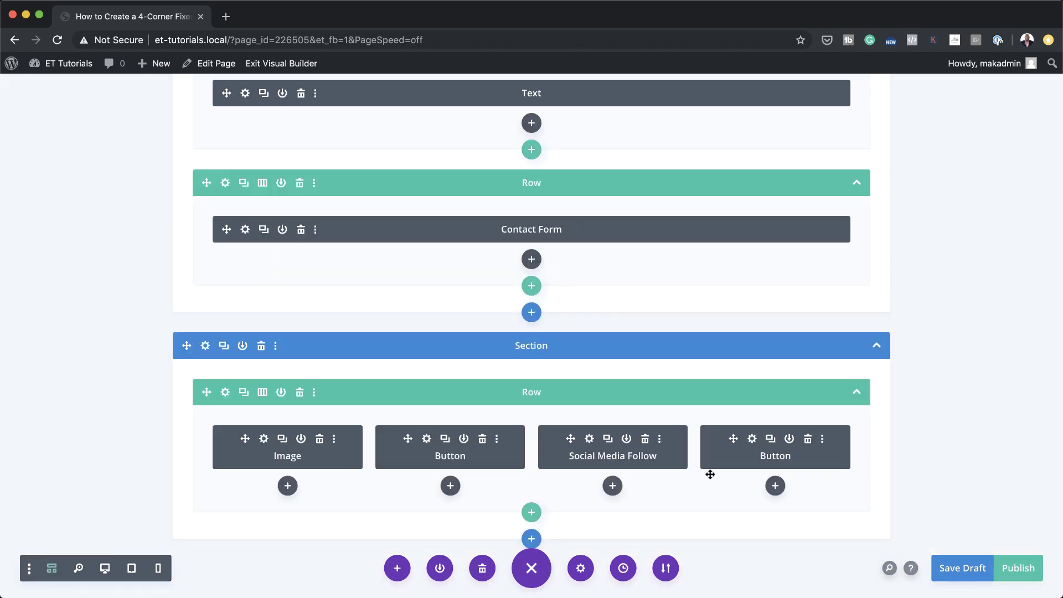
left_click(753, 440)
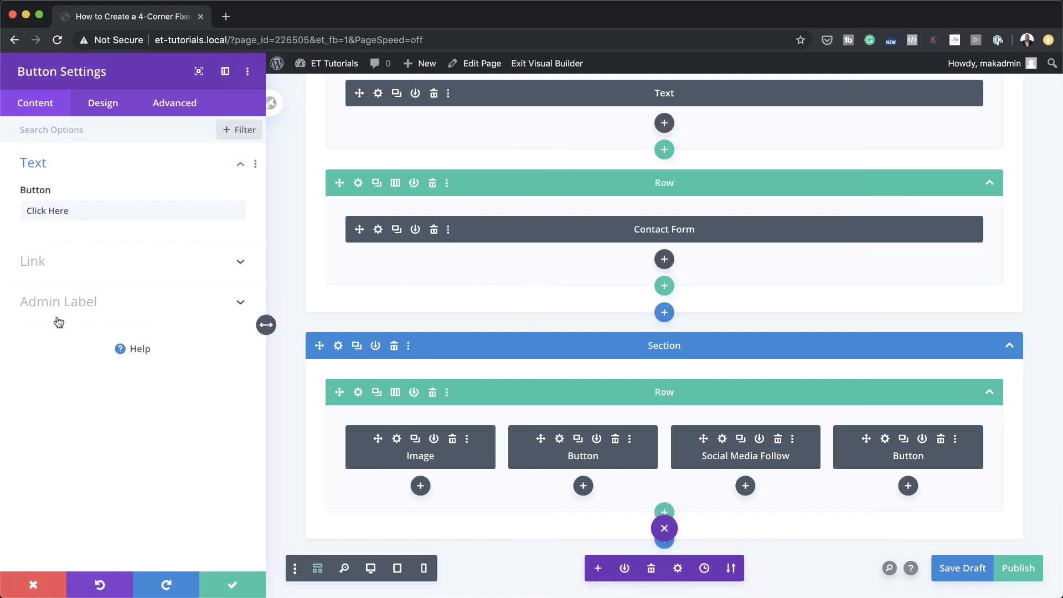
triple_click(80, 211)
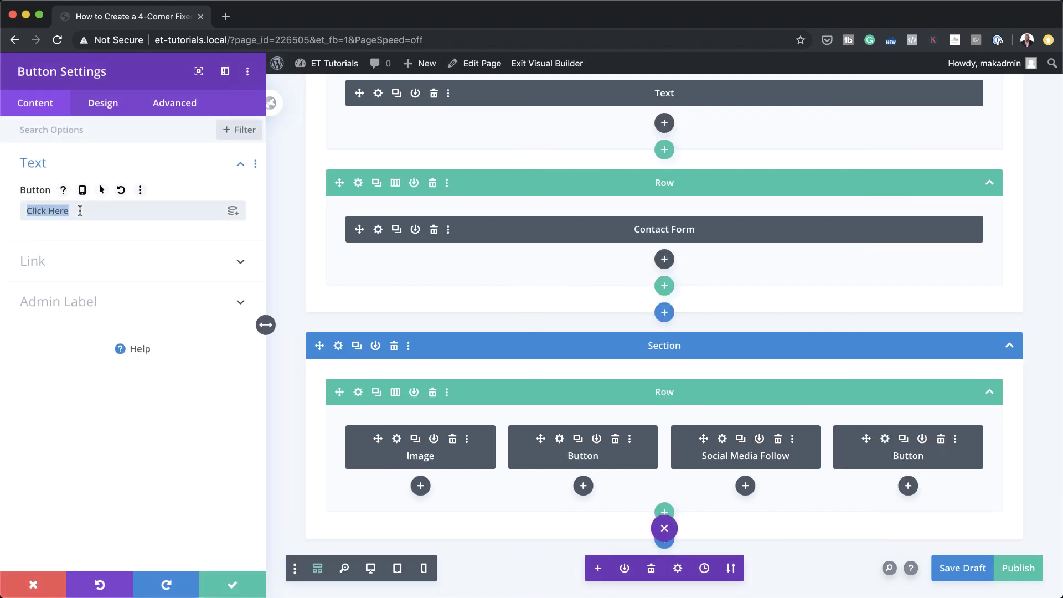
type("Read our Blog")
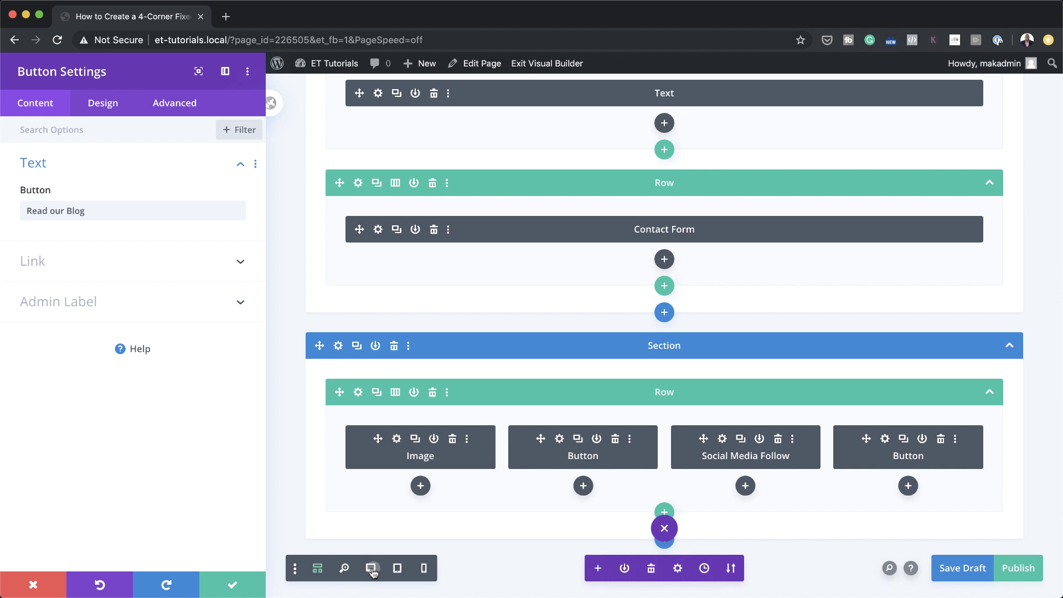
left_click(372, 569)
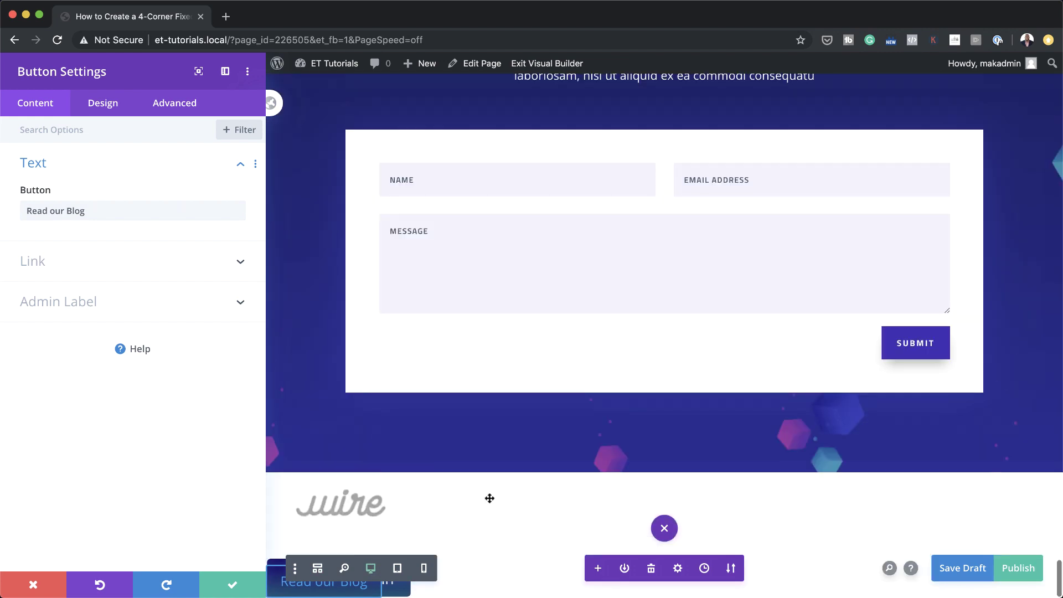
- Set the Read our Blog button's alignment to right
mouse_move(349, 595)
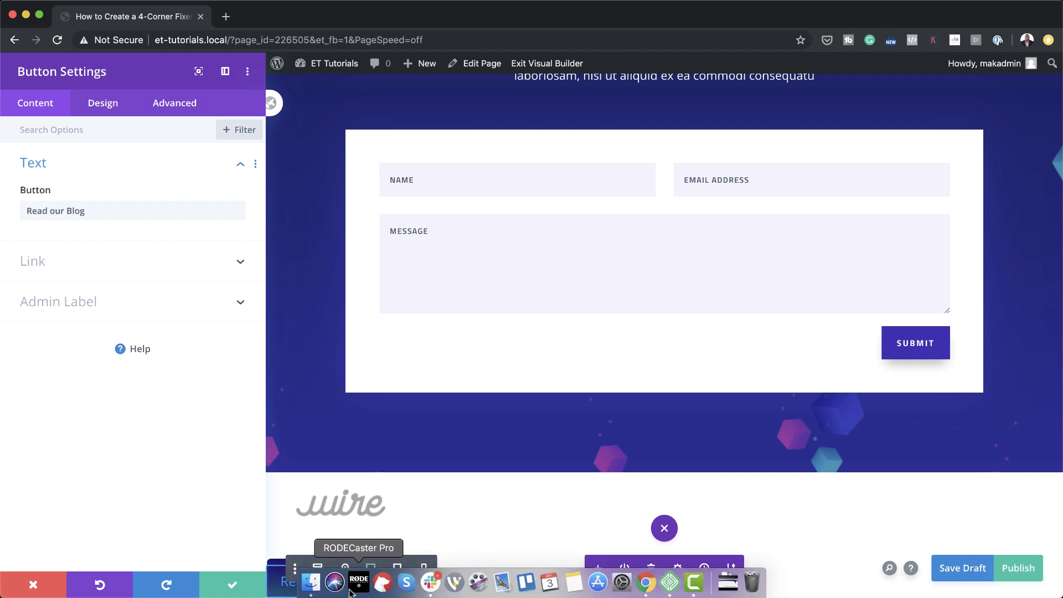
left_click(108, 106)
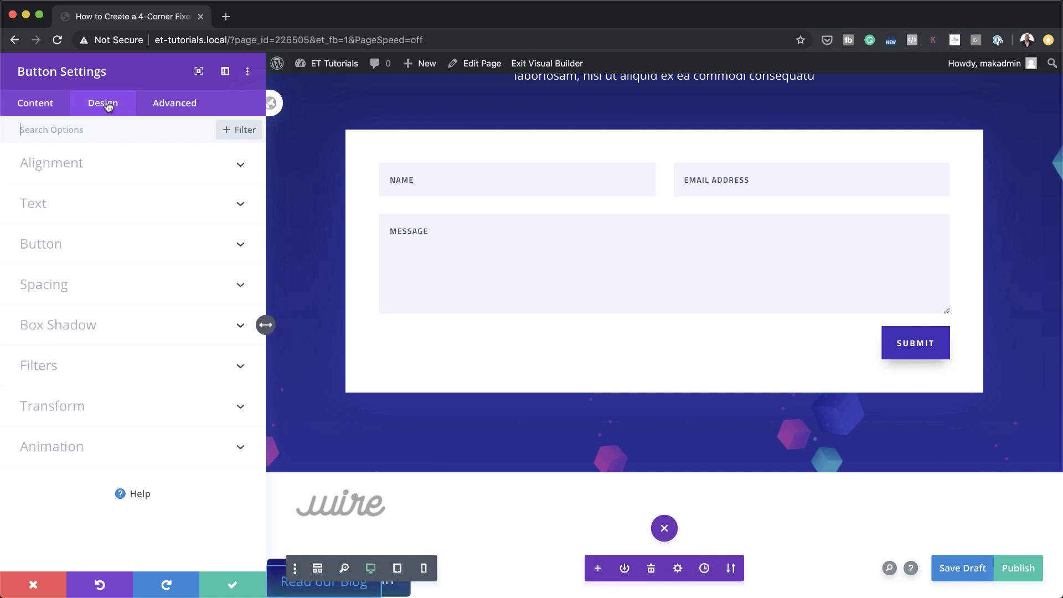
left_click(85, 165)
left_click(205, 212)
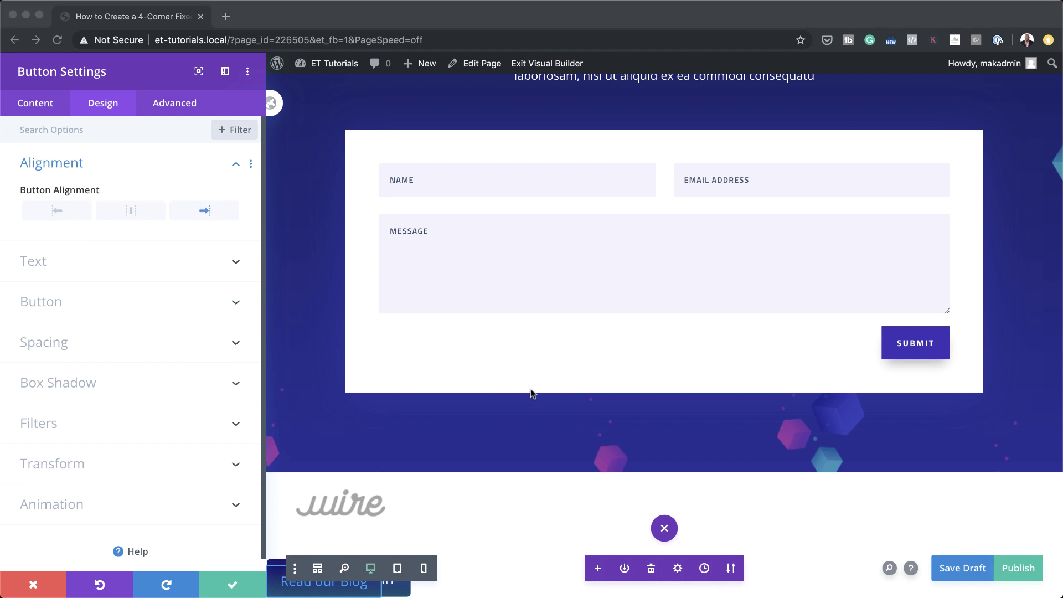
- Replace the Read our Blog button's main element CSS with position: fixed; bottom: 0; right: 0; and save the module
left_click(177, 105)
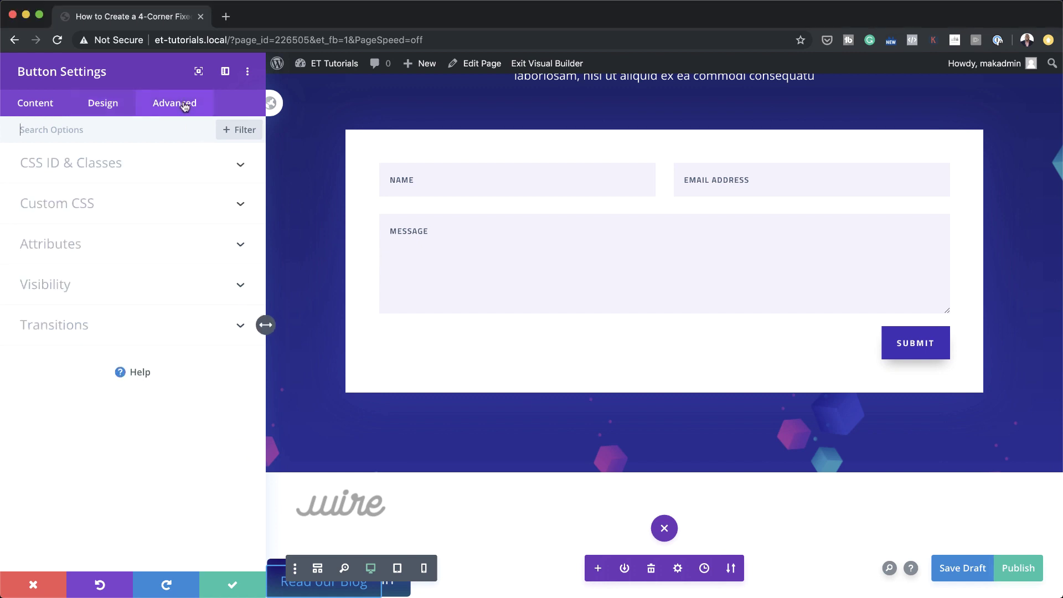
left_click(81, 203)
left_click_drag(107, 322, 55, 288)
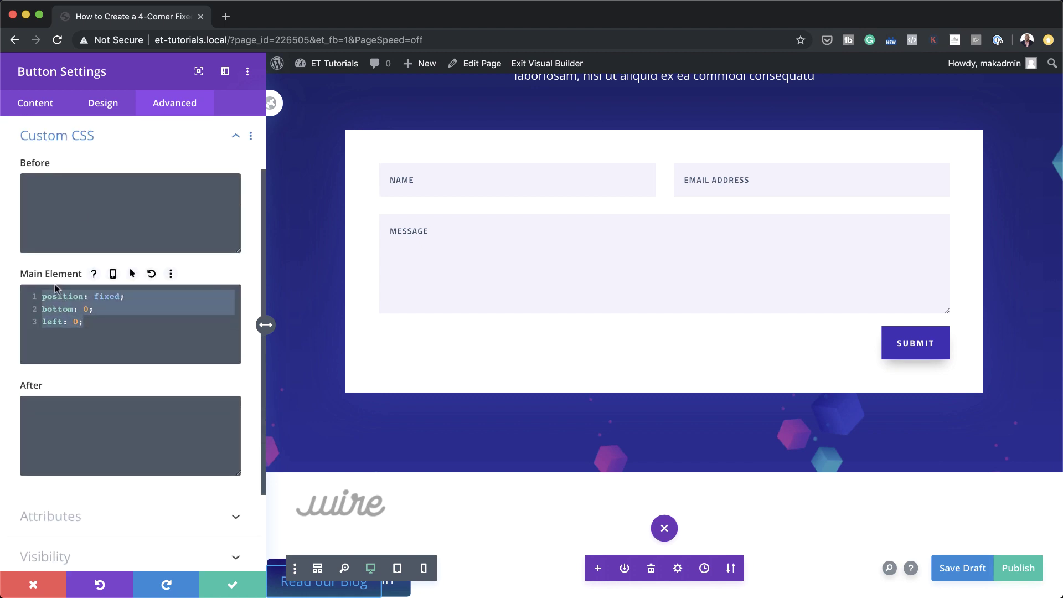
type("position: fixed; bottom: 0; right: 0;")
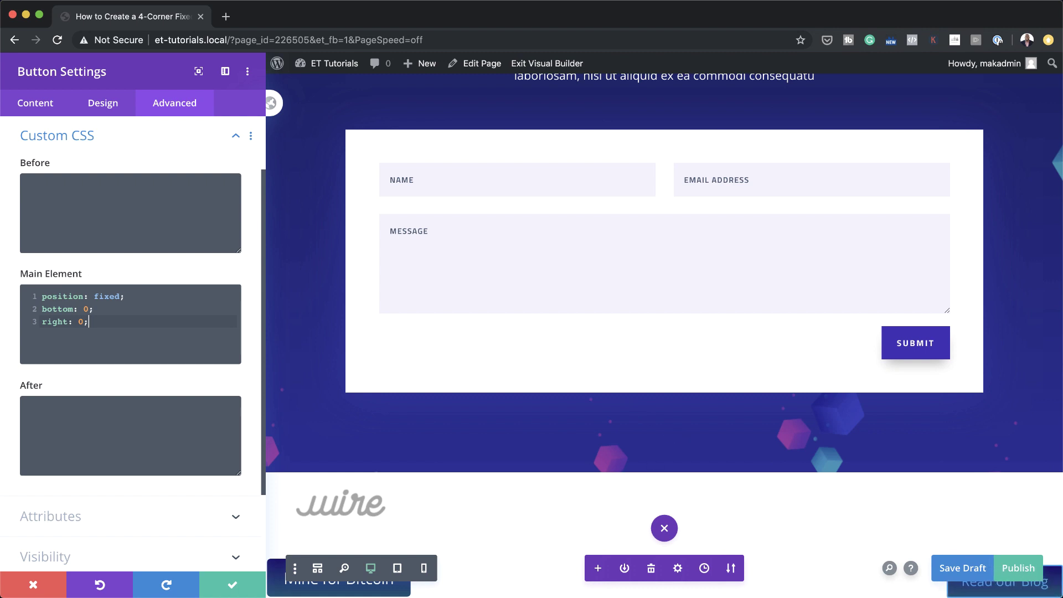
left_click(233, 586)
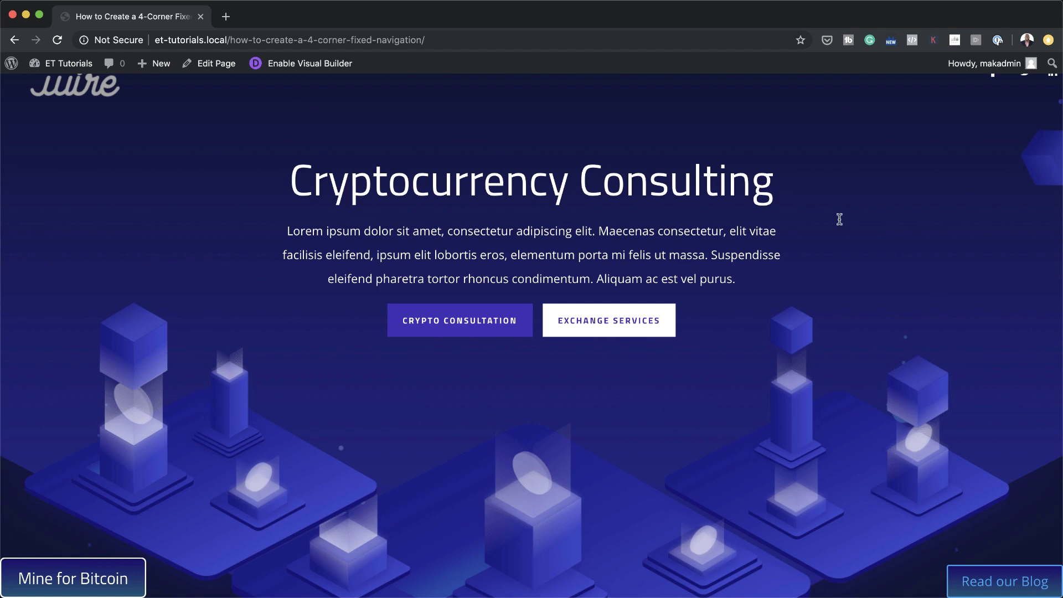
- Enable the Visual Builder on the published page and show the four-column section in wireframe view
left_click(295, 64)
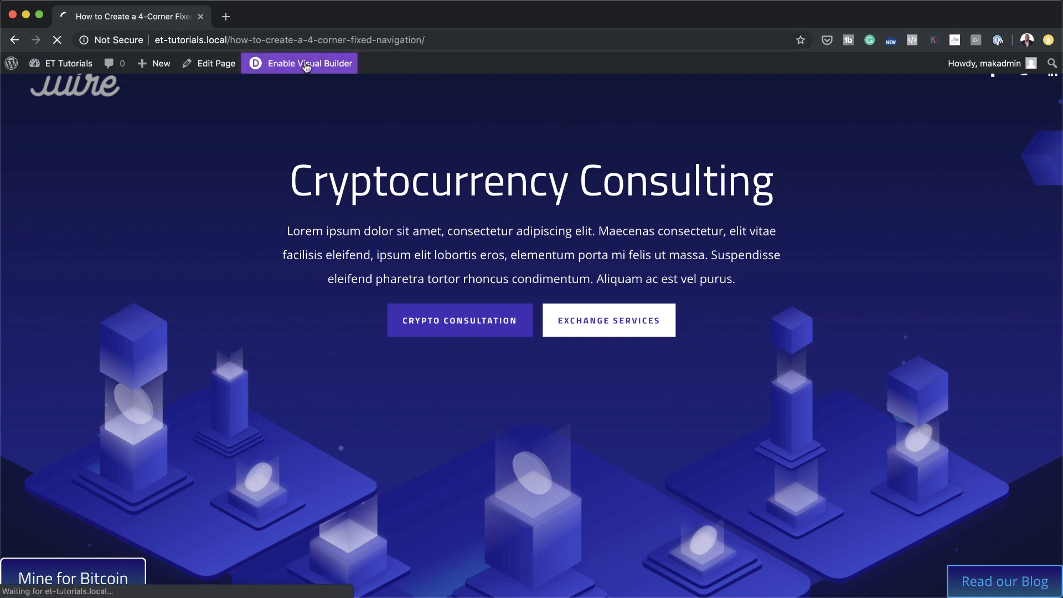
scroll(641, 414, "down", 15)
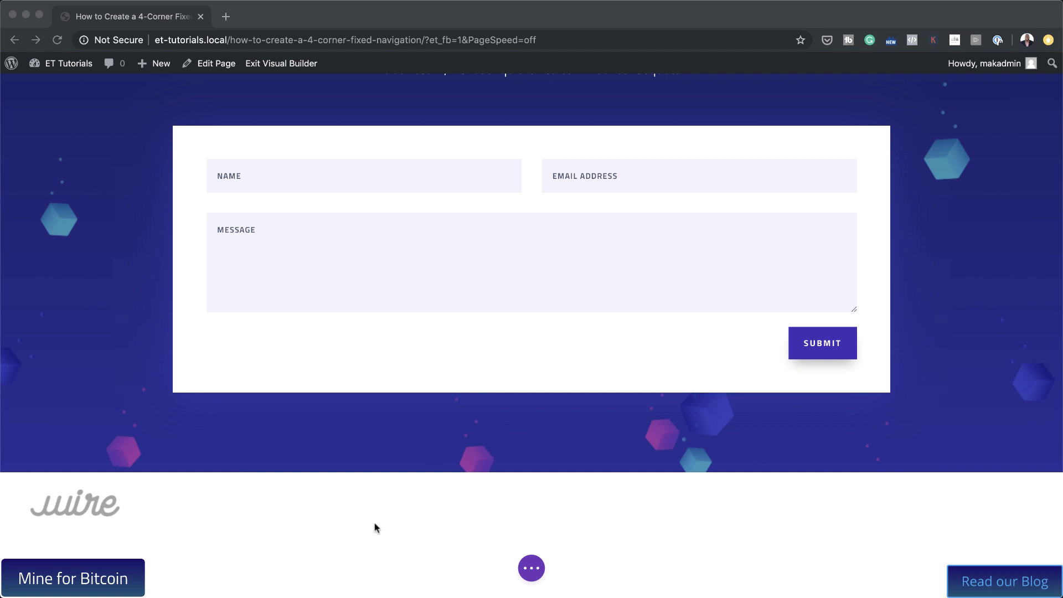
left_click(183, 511)
left_click(531, 568)
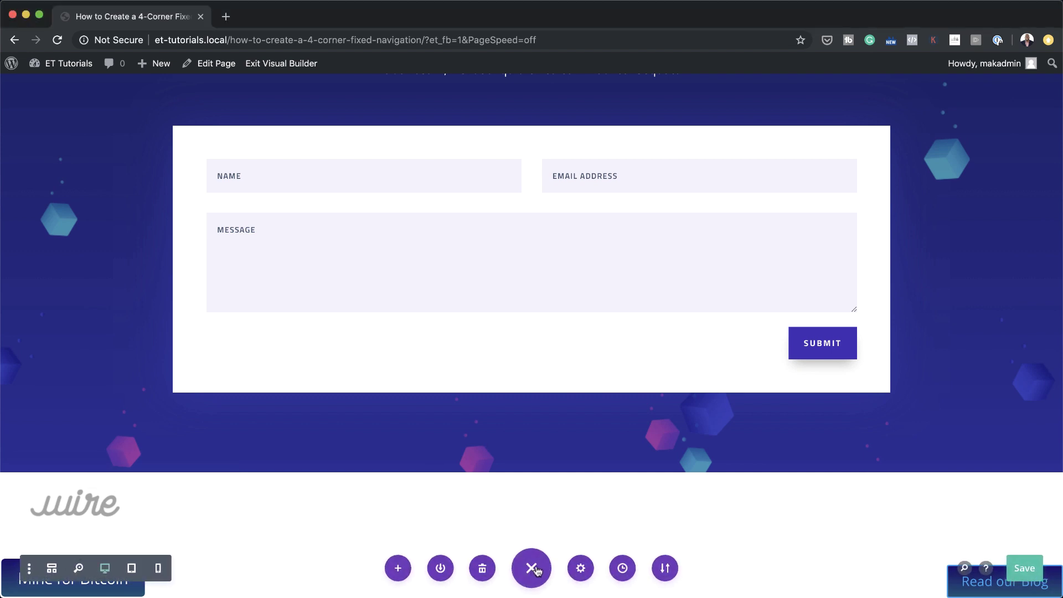
left_click(52, 569)
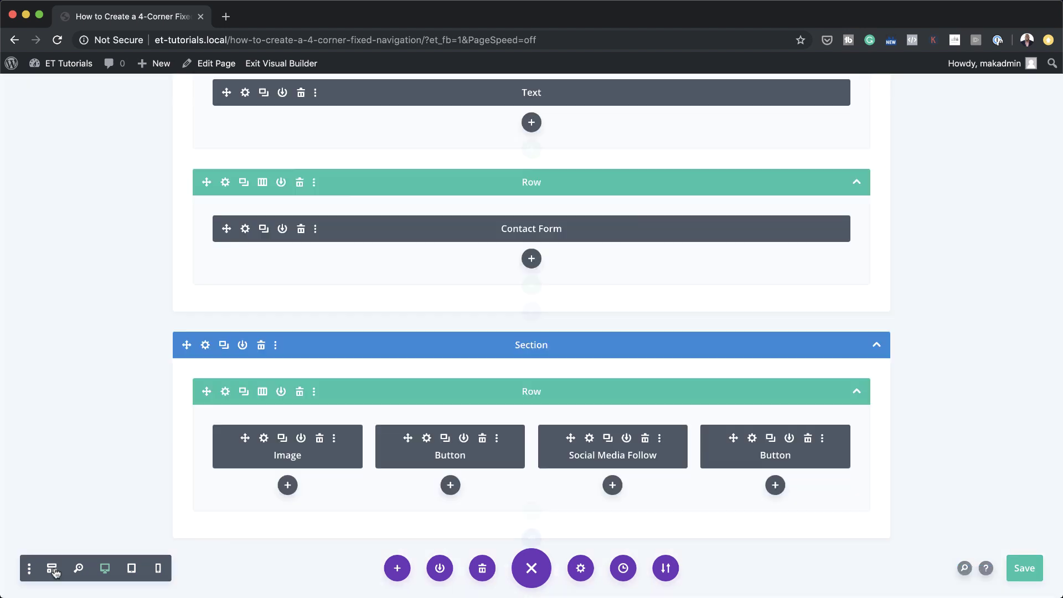
- Select the fixed-position rules in the Image module's main element custom CSS and save the module
left_click(265, 439)
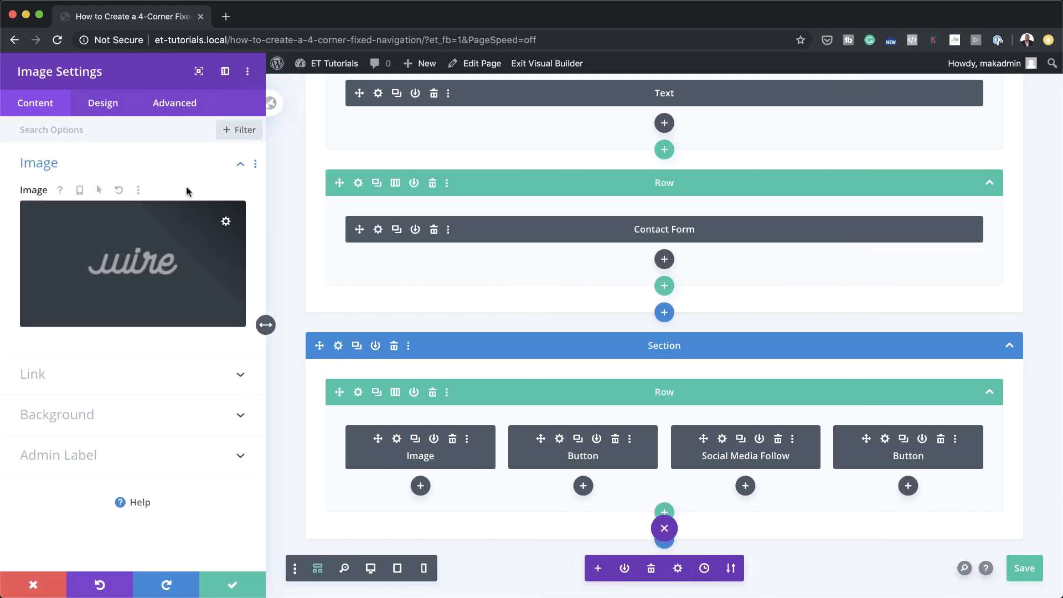
left_click(173, 104)
left_click(86, 205)
scroll(87, 202, "down", 1)
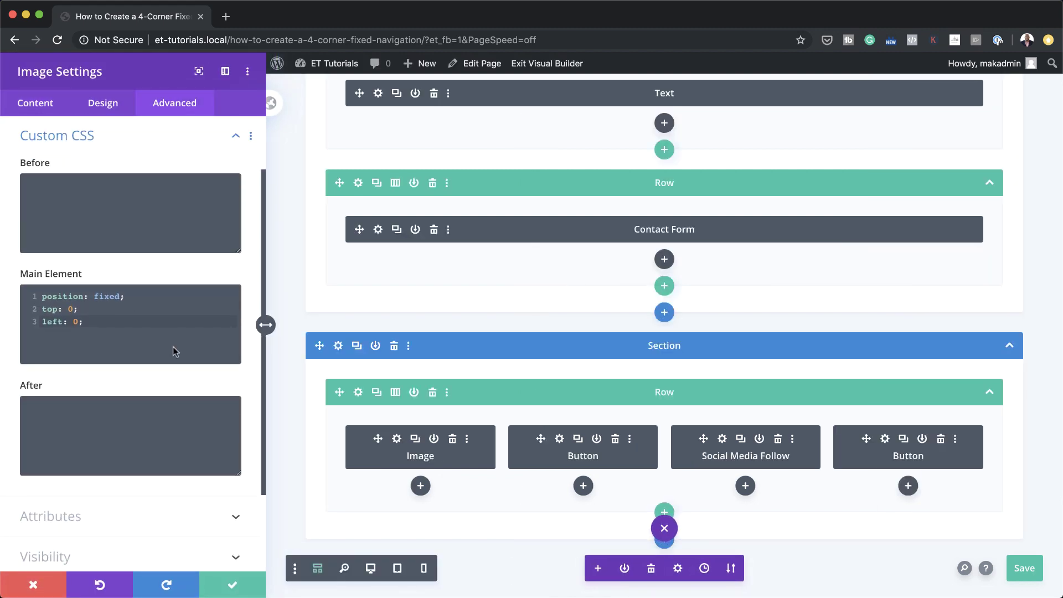
left_click(85, 321)
left_click_drag(85, 322, 42, 296)
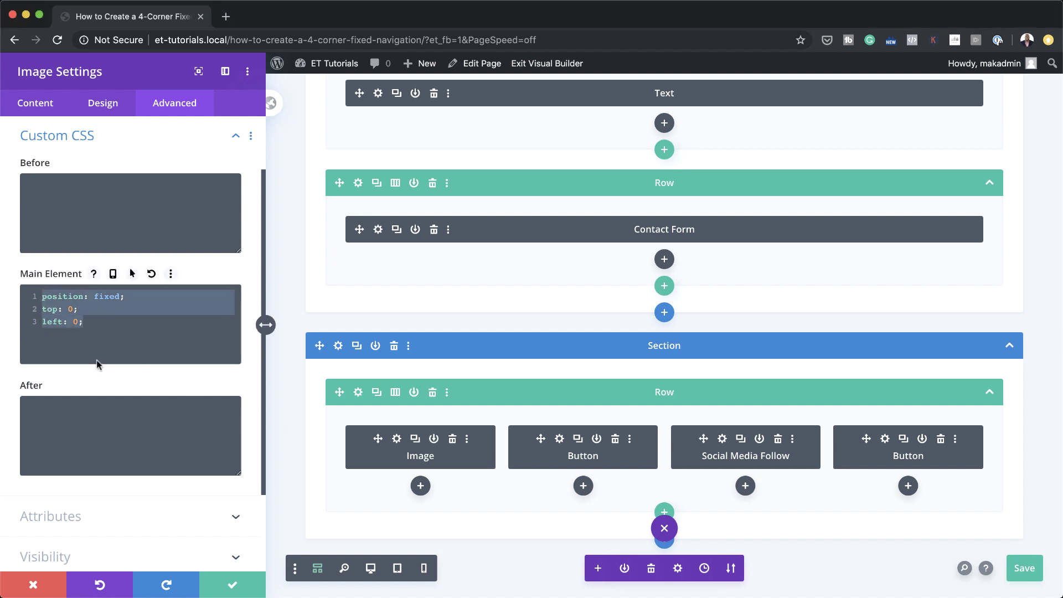
left_click(232, 585)
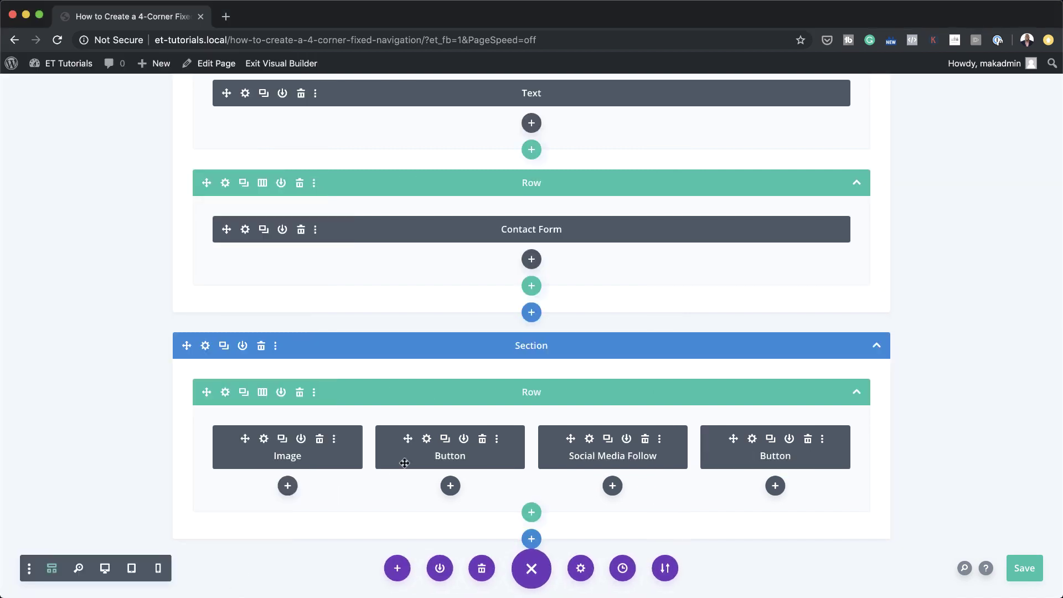
- Replace the Mine for Bitcoin button's main element CSS with position: fixed; bottom: 2vw; left: 2vw; and save the module
left_click(428, 439)
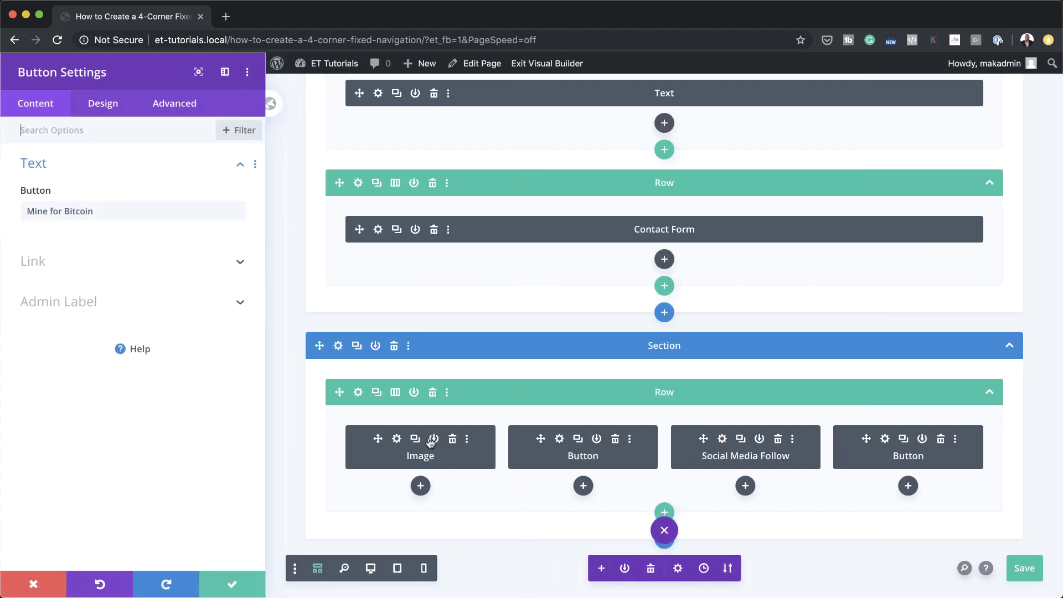
left_click(175, 103)
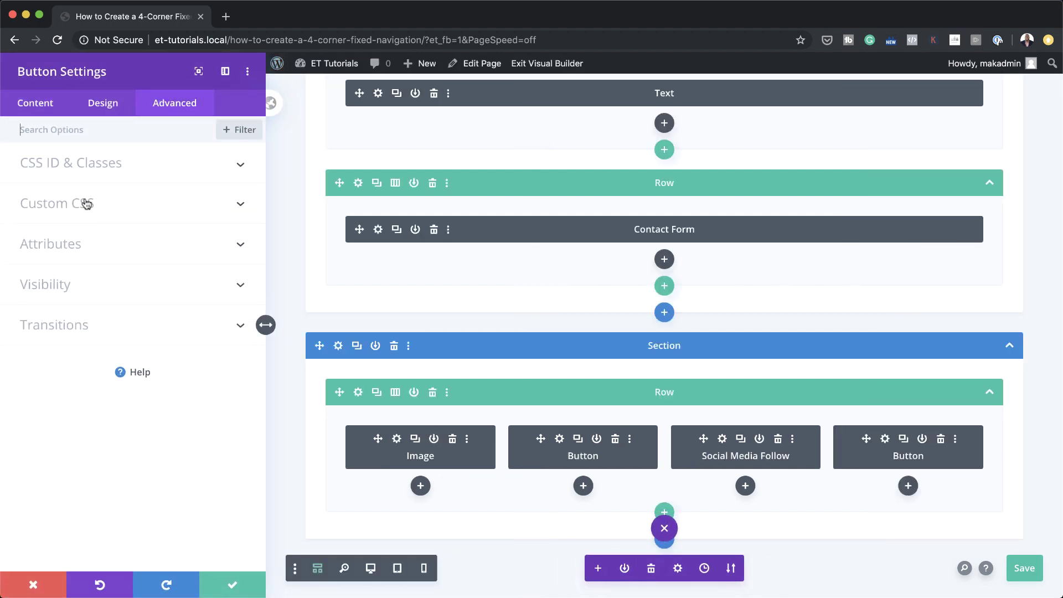
left_click(86, 203)
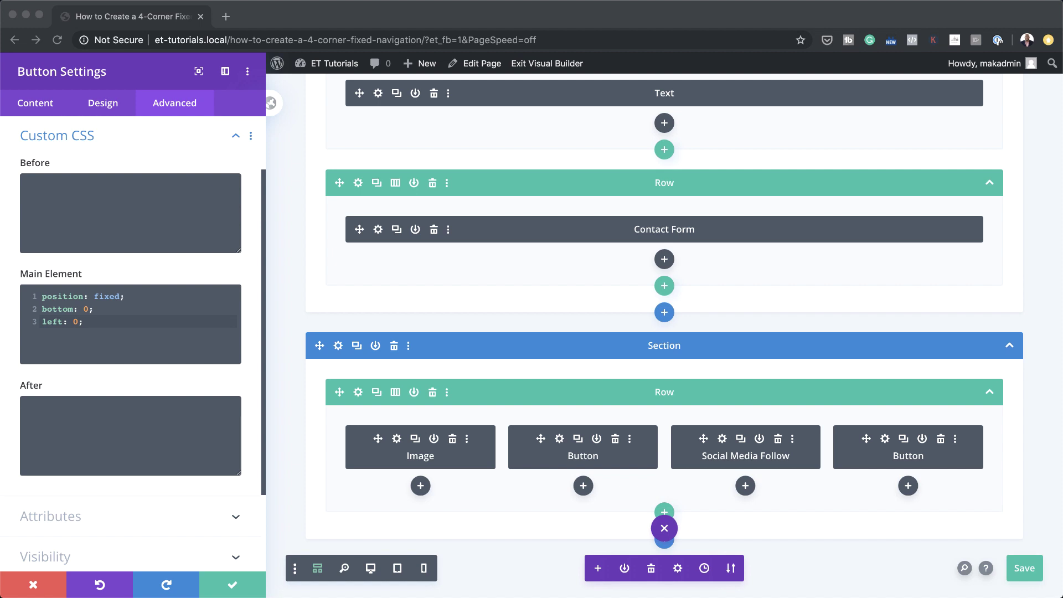
left_click(85, 322)
left_click_drag(85, 322, 43, 299)
type("position: fixed; bottom: 2vw; left: 2vw;")
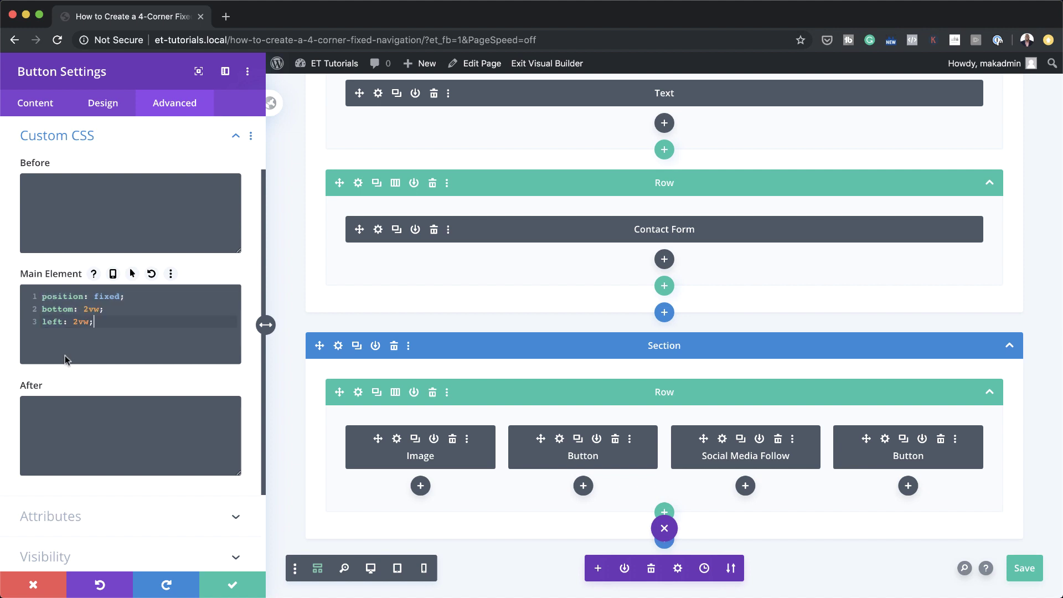
left_click(237, 586)
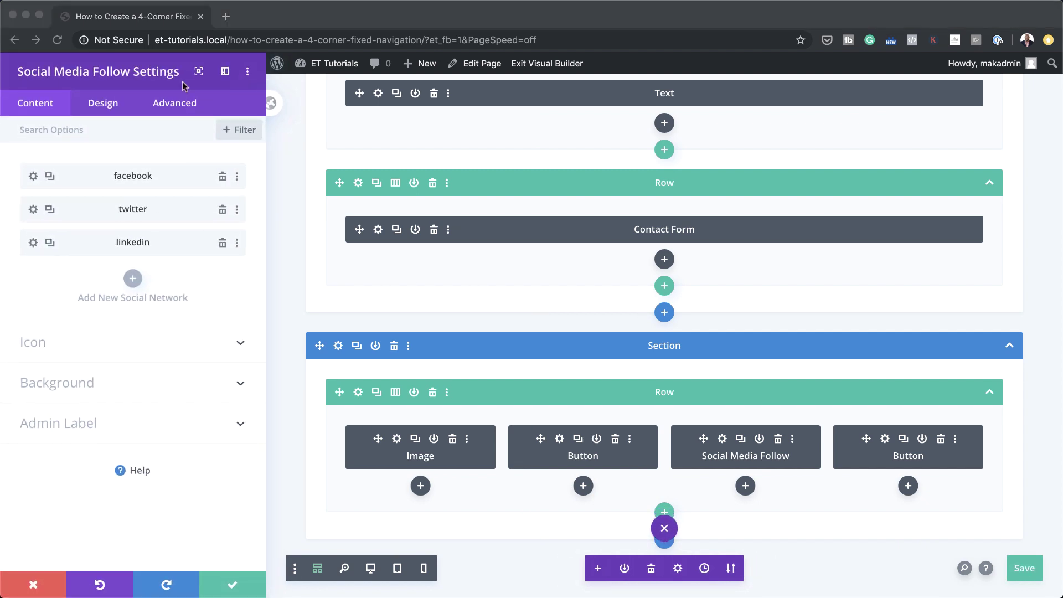
- Replace the Social Media Follow module's main element CSS with position: fixed; top: 3vw; left: 2vw; and save the module
left_click(174, 103)
left_click_drag(88, 322, 45, 300)
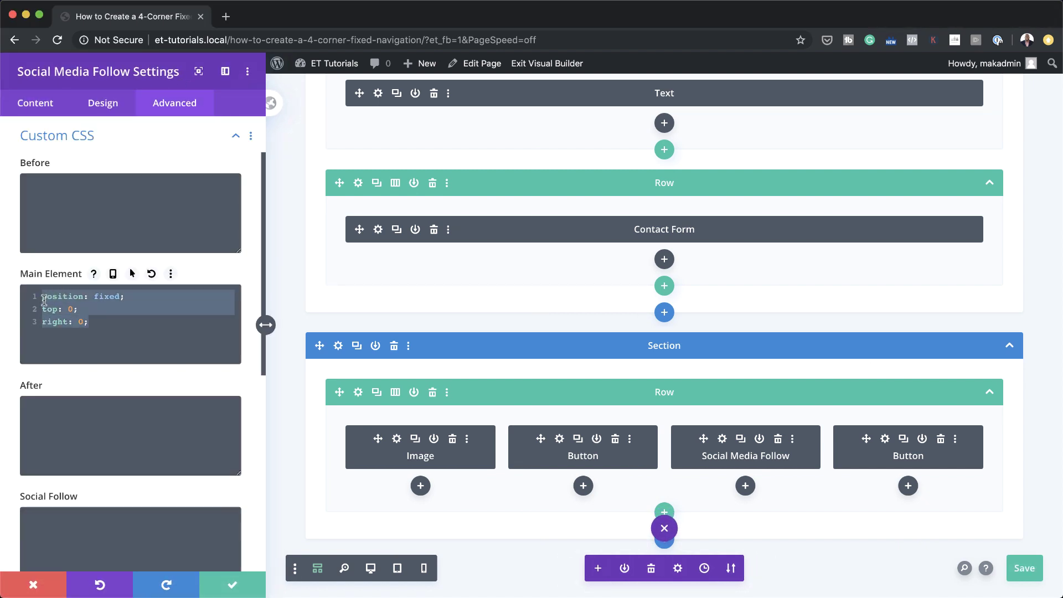
type("position: fixed; top: 3vw; left: 2vw;")
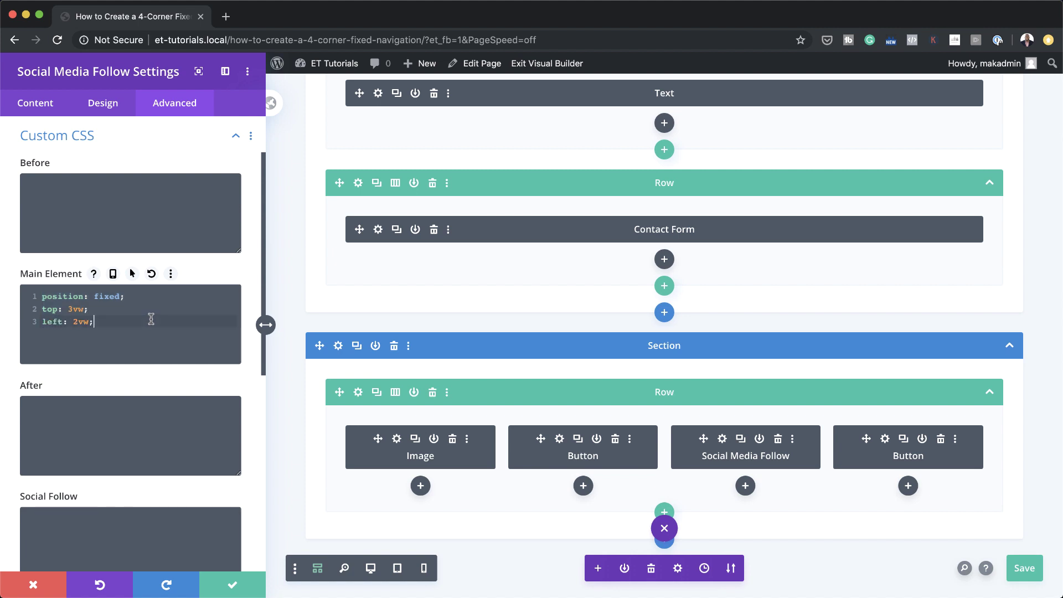
left_click(241, 582)
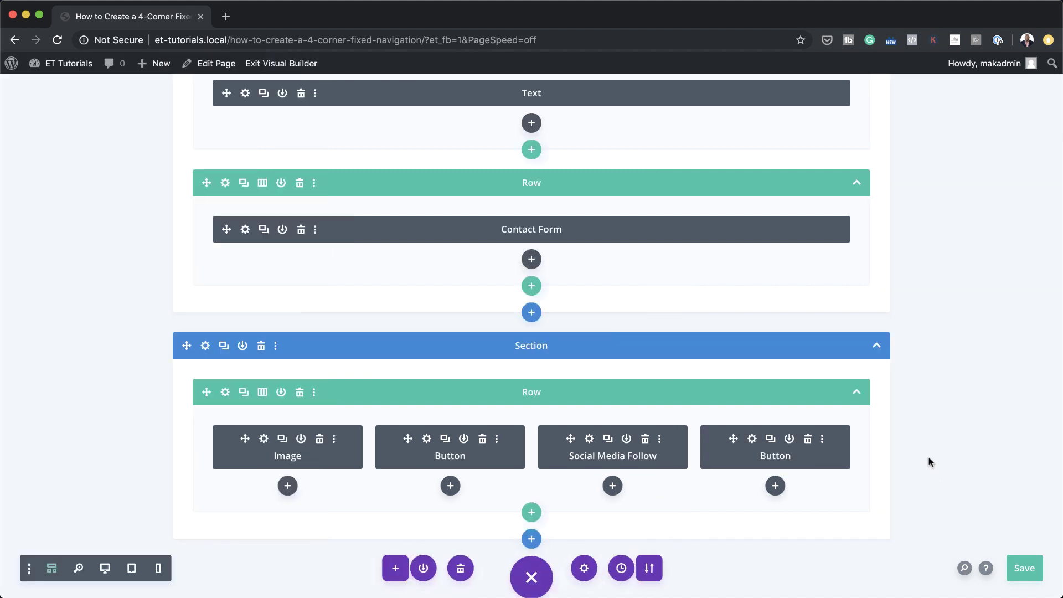
- Select the fixed-position rules in the Read our Blog button's main element custom CSS and save the module
left_click(752, 440)
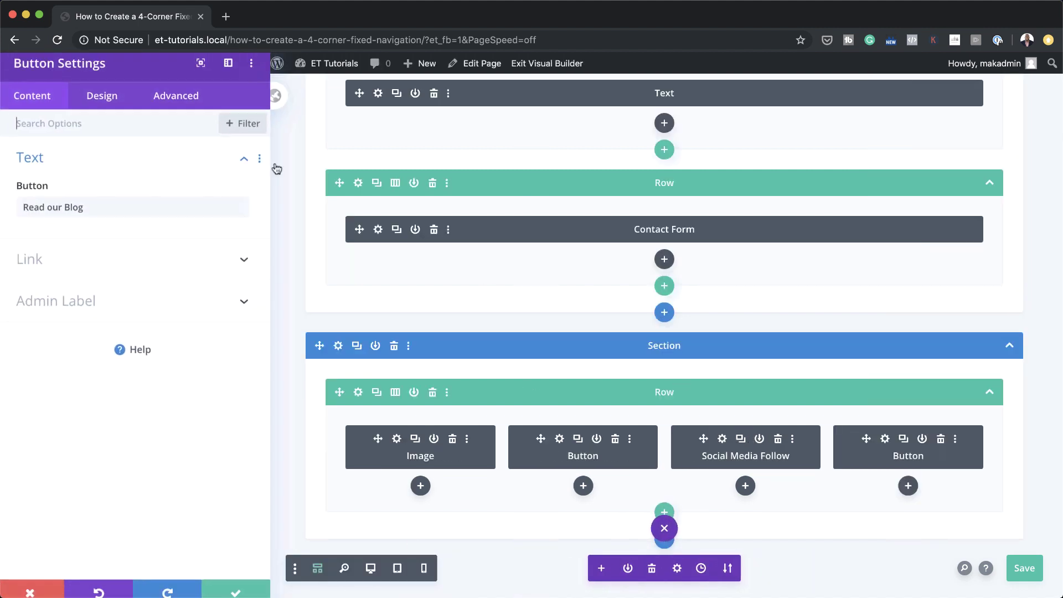
left_click(175, 105)
left_click(73, 216)
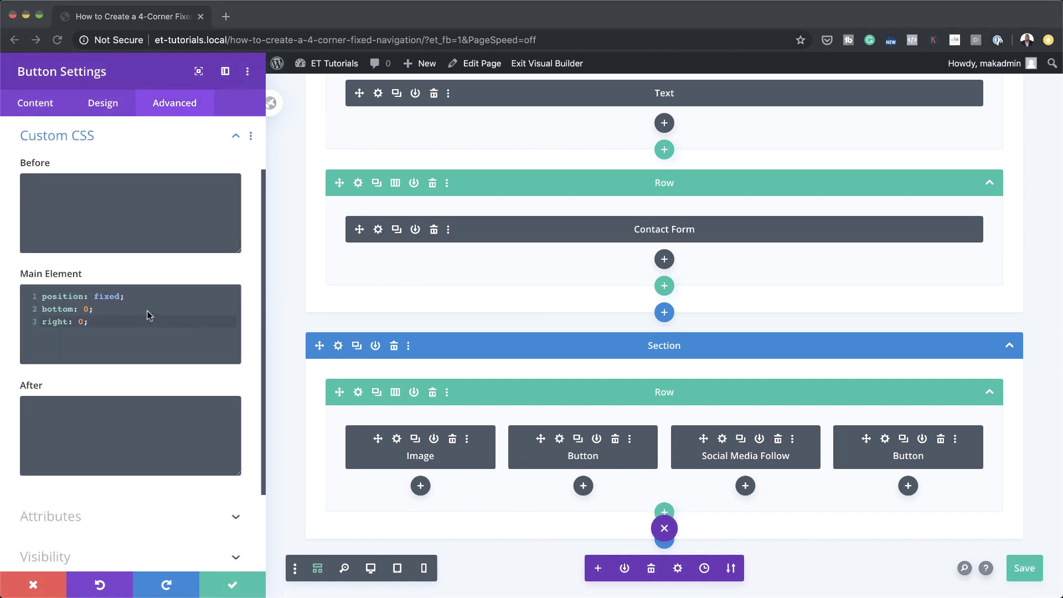
left_click_drag(90, 322, 50, 297)
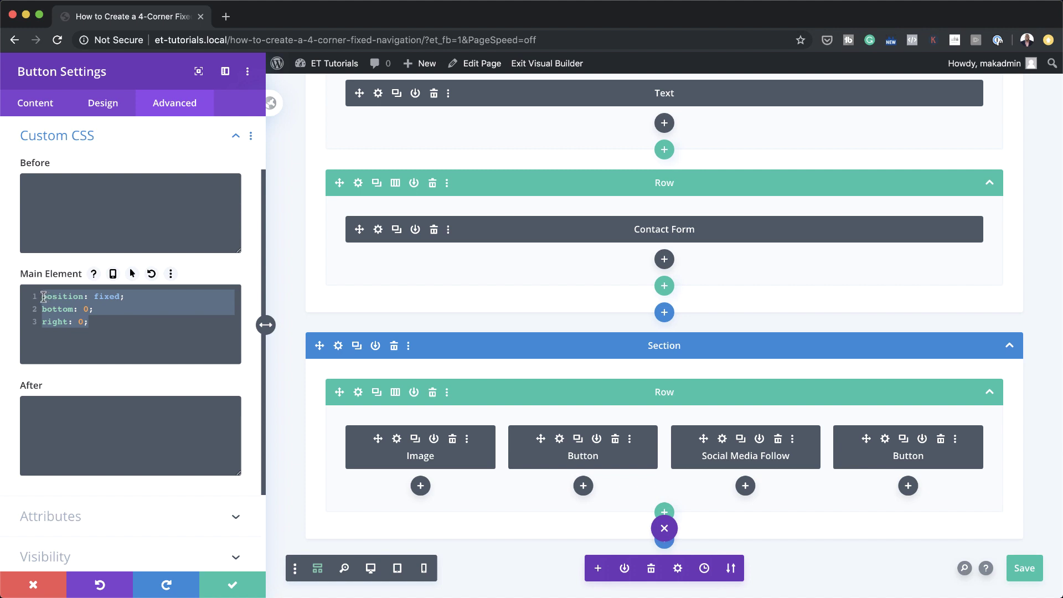
left_click(247, 583)
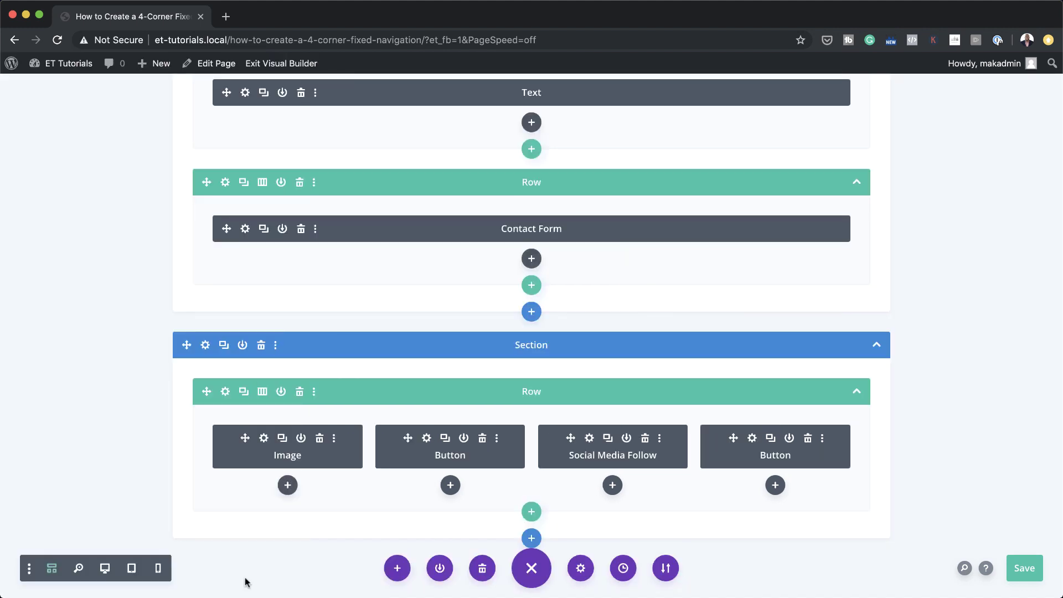
- Save the page, exit the Visual Builder and log out of WordPress to view the live page
left_click(1030, 570)
left_click(297, 65)
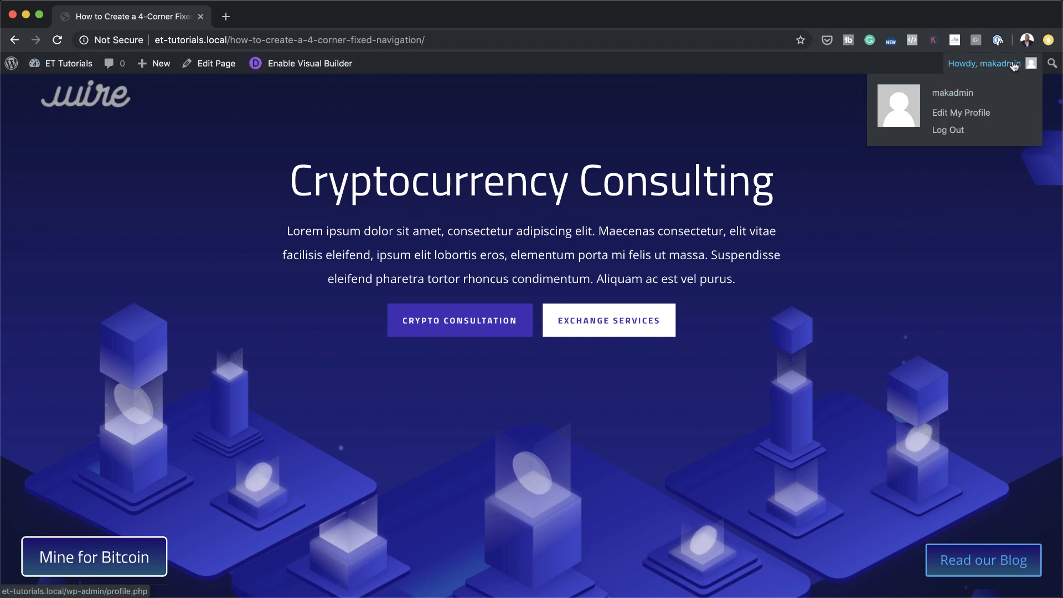
left_click(961, 136)
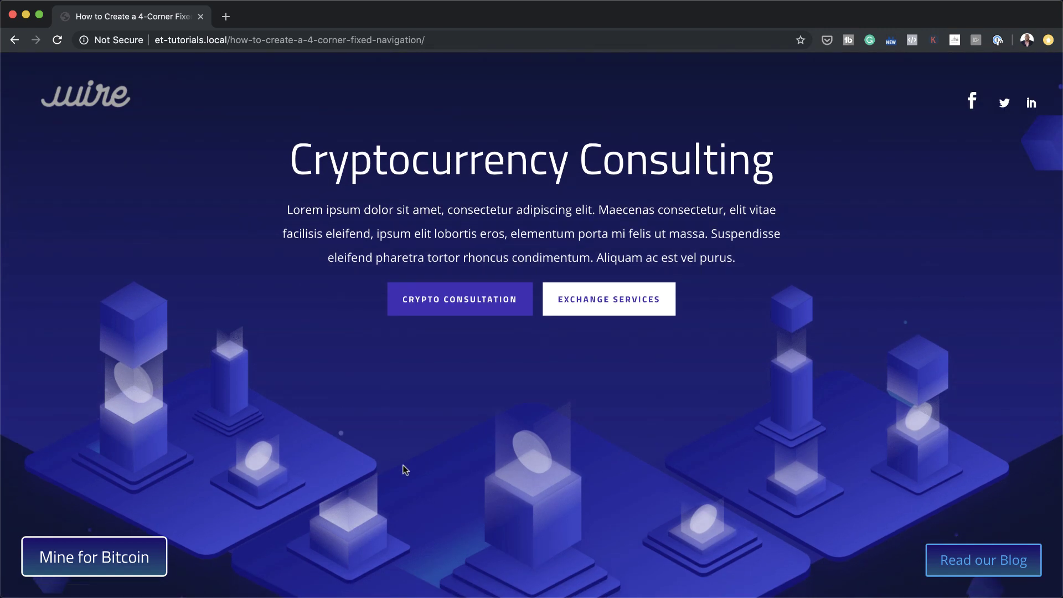
- Examine the live page from the hero to the contact form and back, checking the logo, social icons and buttons in the four corners
scroll(246, 503, "down", 10)
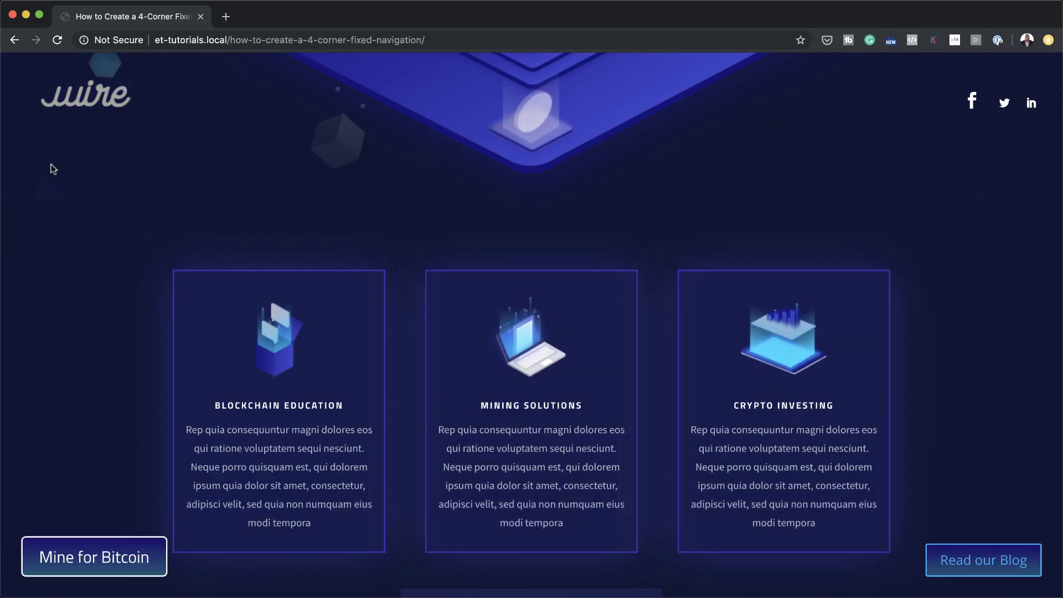
scroll(984, 360, "down", 10)
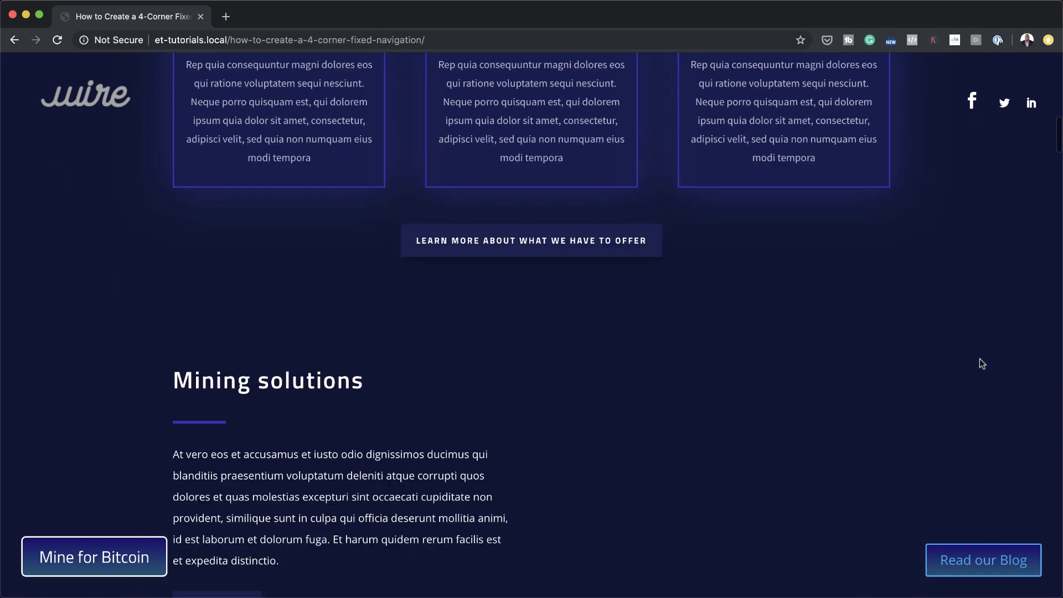
scroll(986, 361, "down", 10)
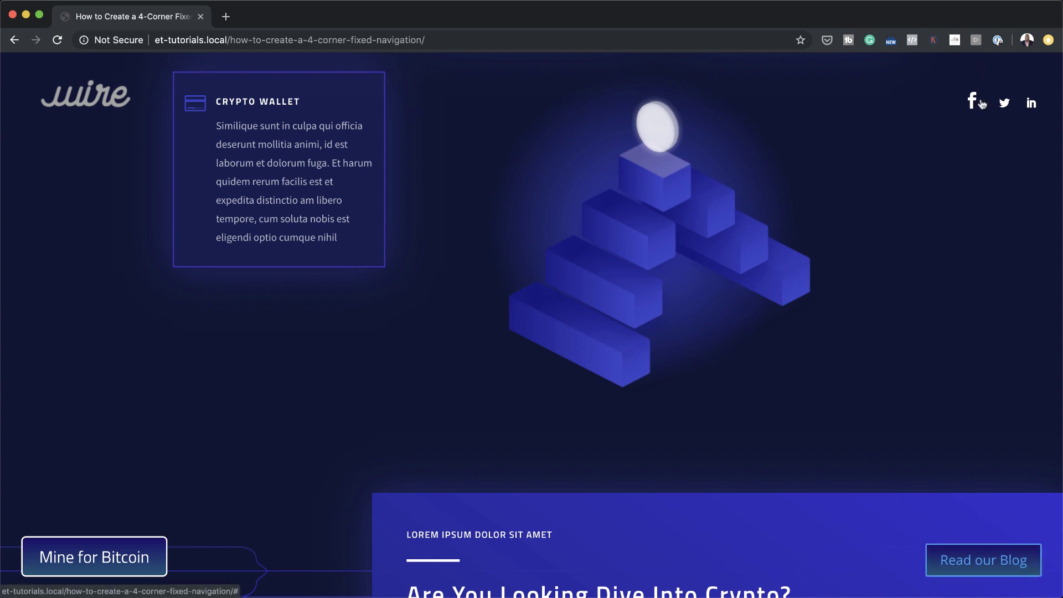
scroll(609, 245, "down", 20)
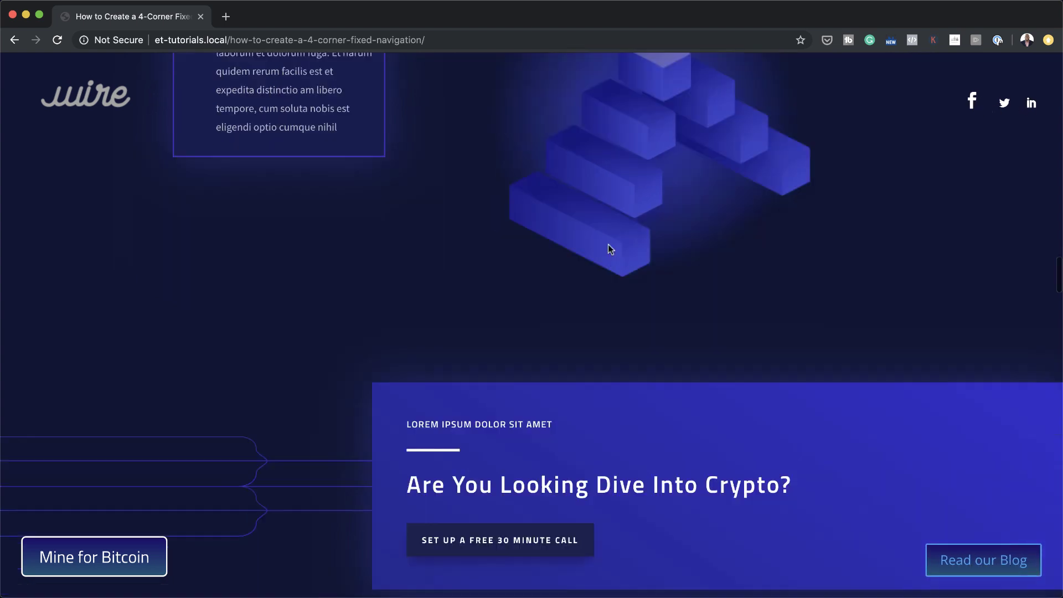
scroll(596, 254, "down", 20)
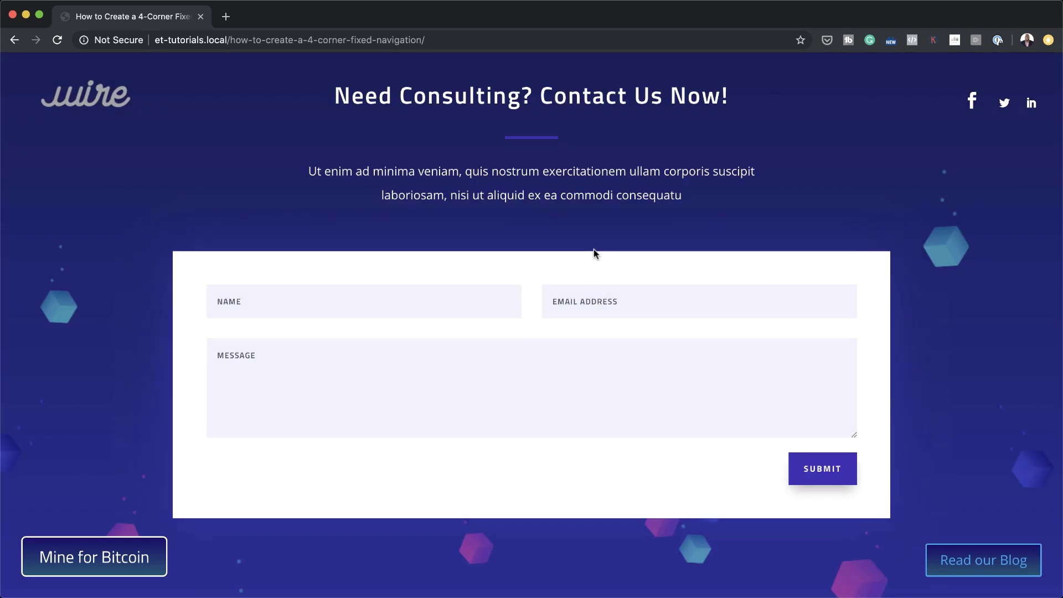
scroll(556, 546, "down", 10)
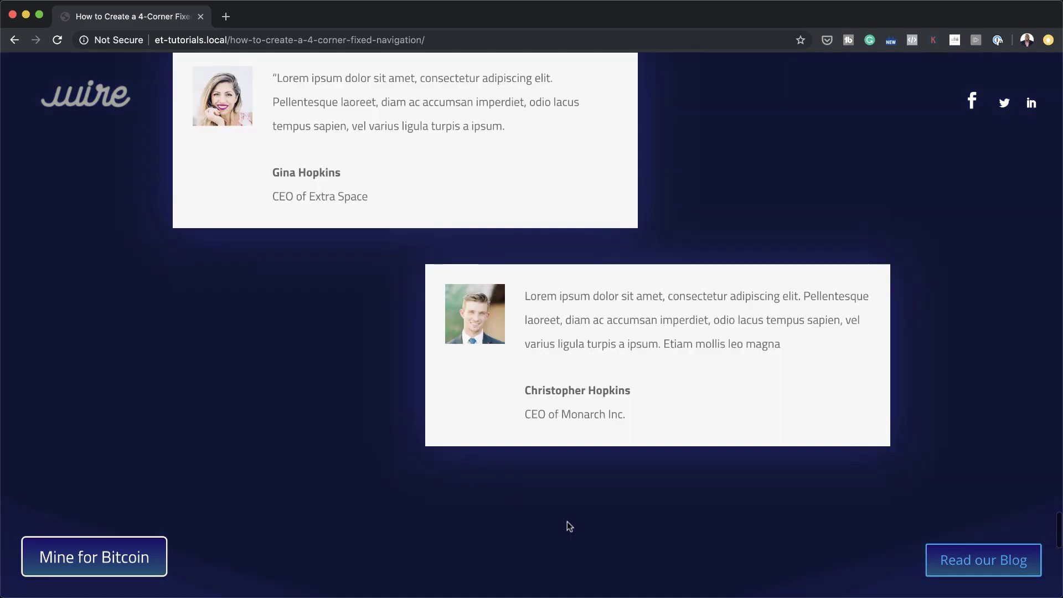
scroll(568, 523, "up", 20)
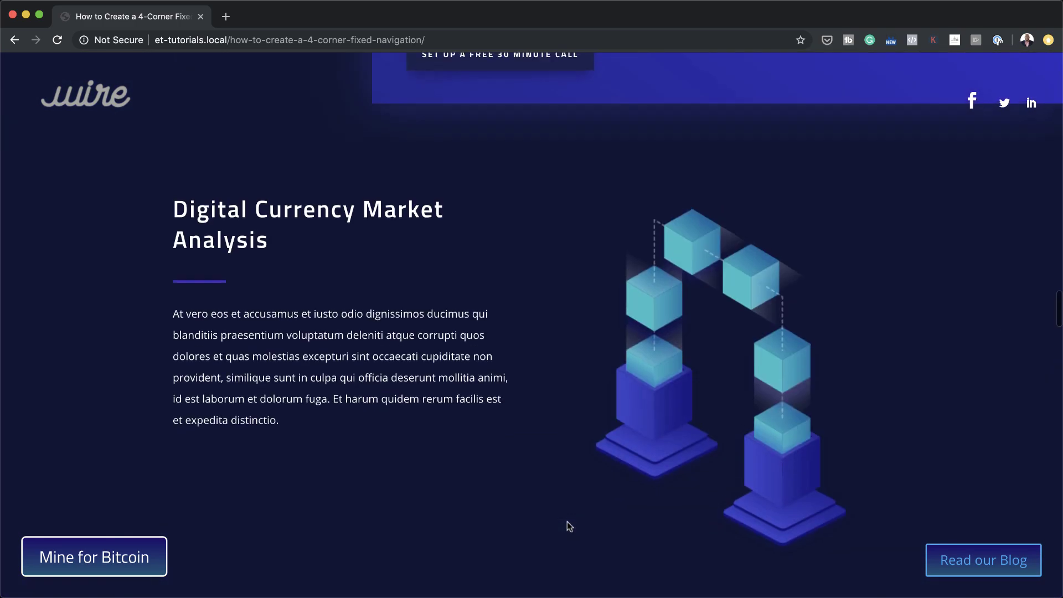
scroll(568, 525, "up", 15)
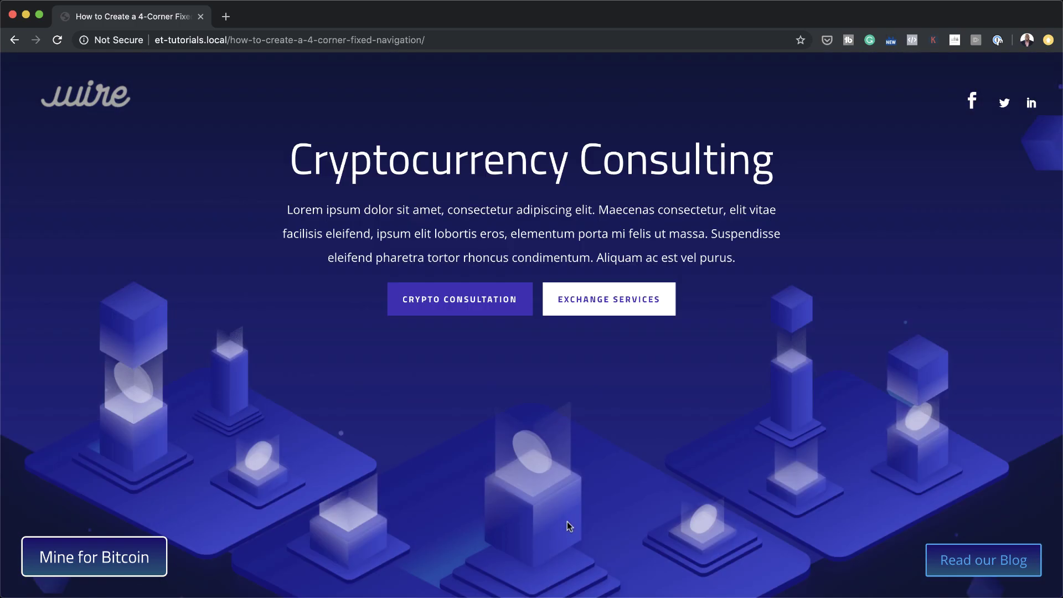